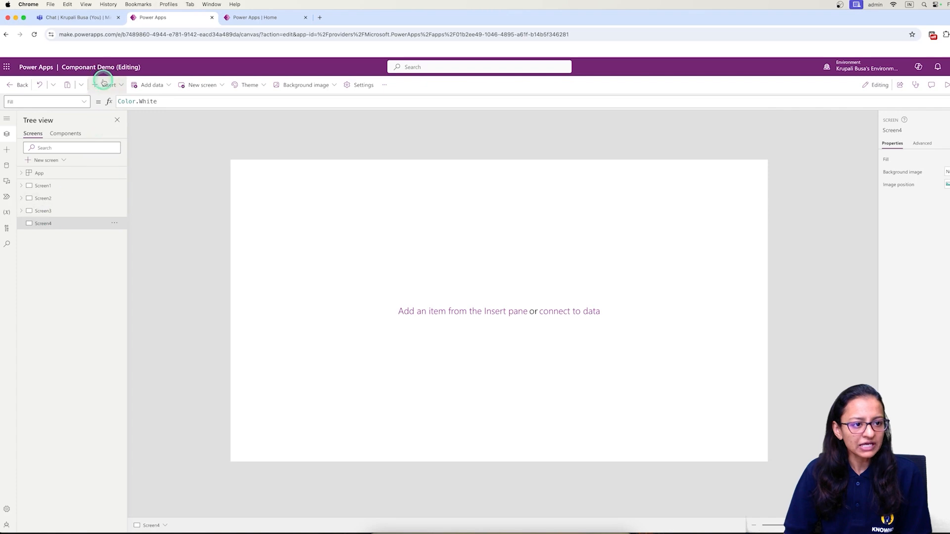
Add a text label to Screen4, then delete the unwanted label.
left_click(129, 134)
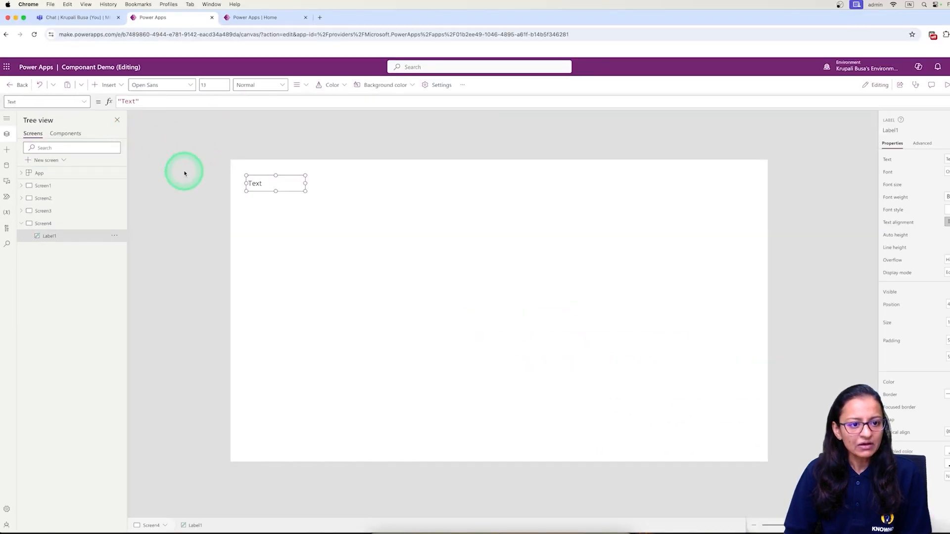
right_click(299, 185)
left_click(307, 193)
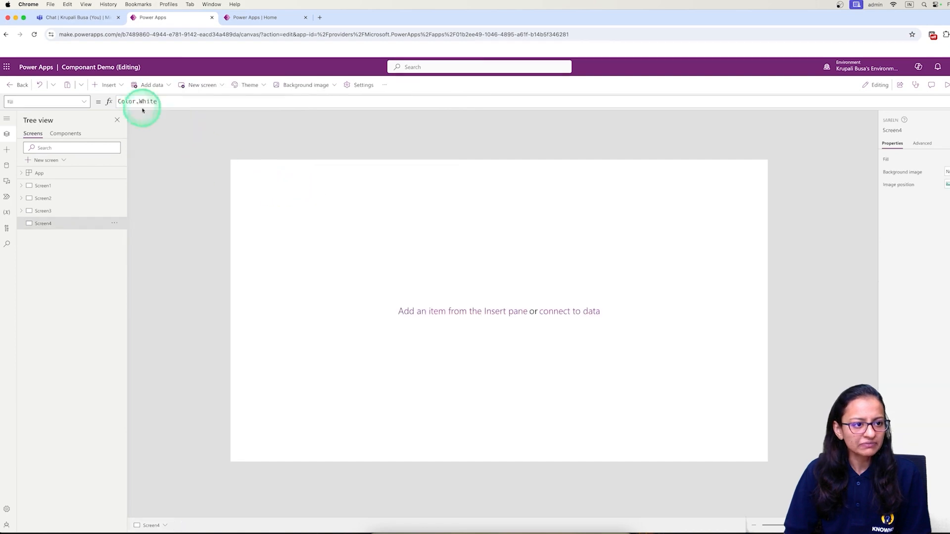
Insert a rectangle at the top-left corner, make it slightly taller and fill it light green.
left_click(107, 85)
type("req")
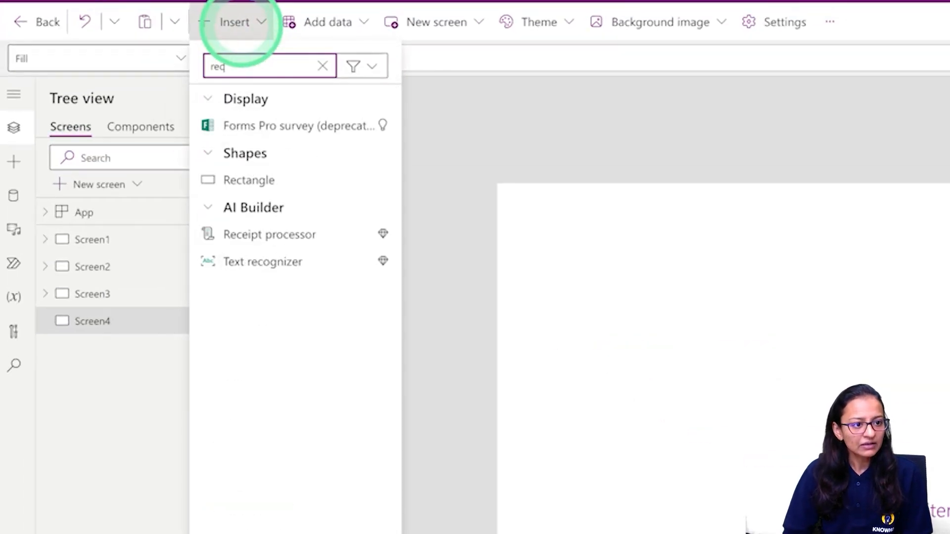
left_click(272, 177)
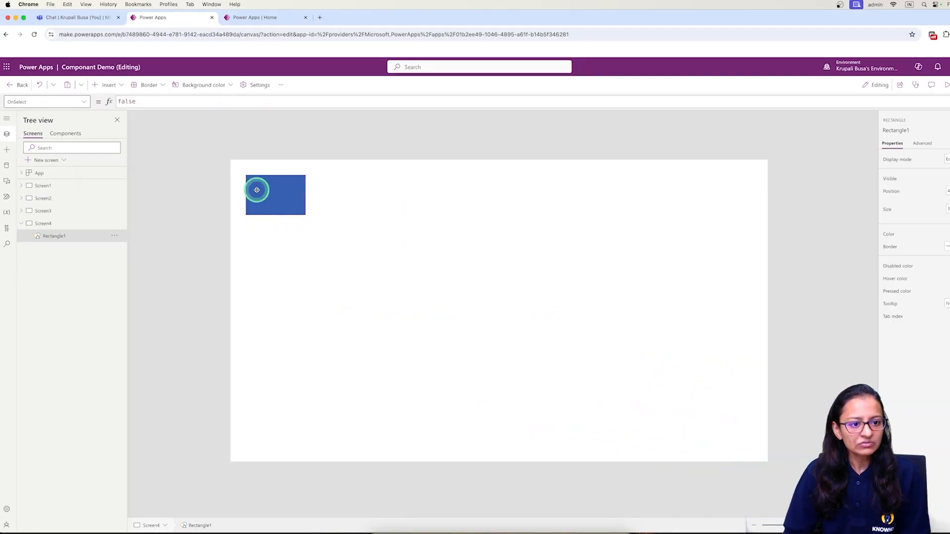
left_click_drag(257, 190, 775, 188)
left_click_drag(499, 199, 500, 228)
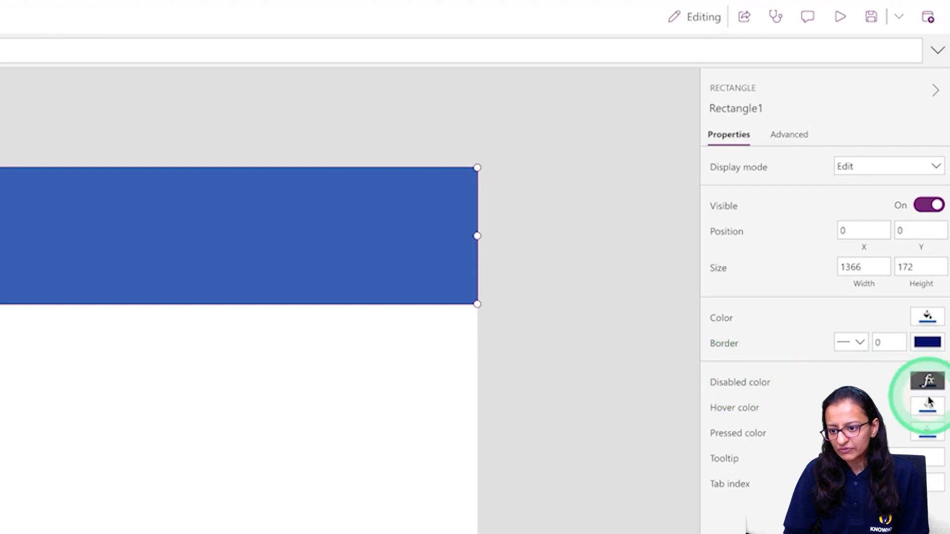
left_click(927, 317)
left_click(820, 306)
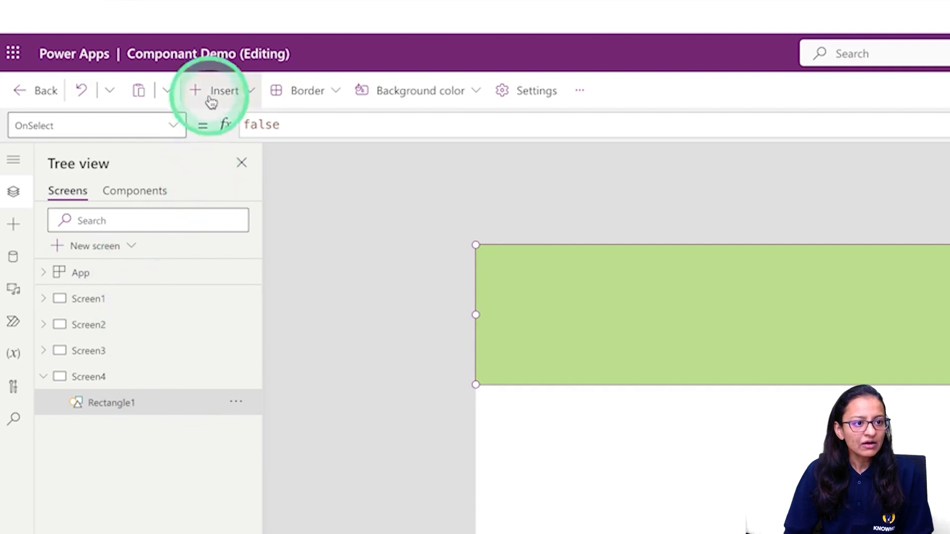
Add a Text label centred in the bar and a Home icon.
left_click(217, 92)
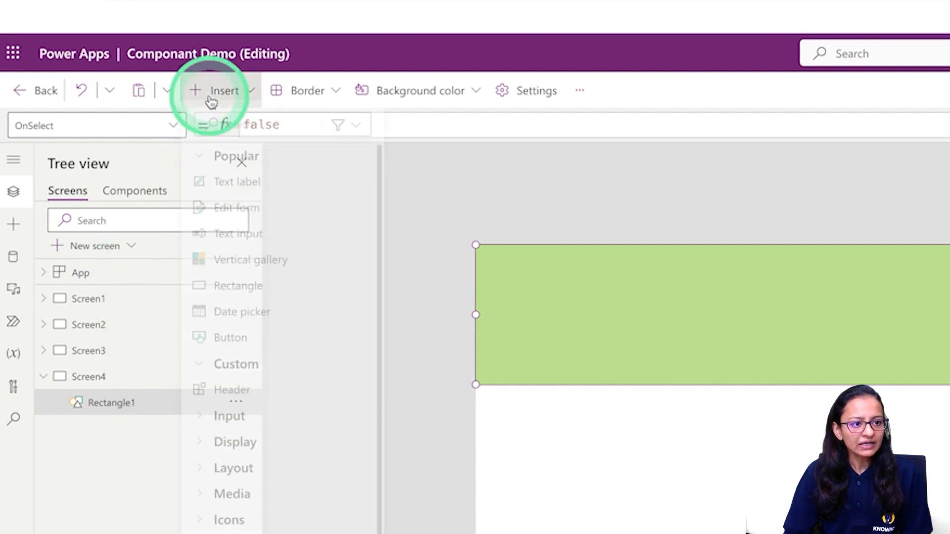
left_click(233, 189)
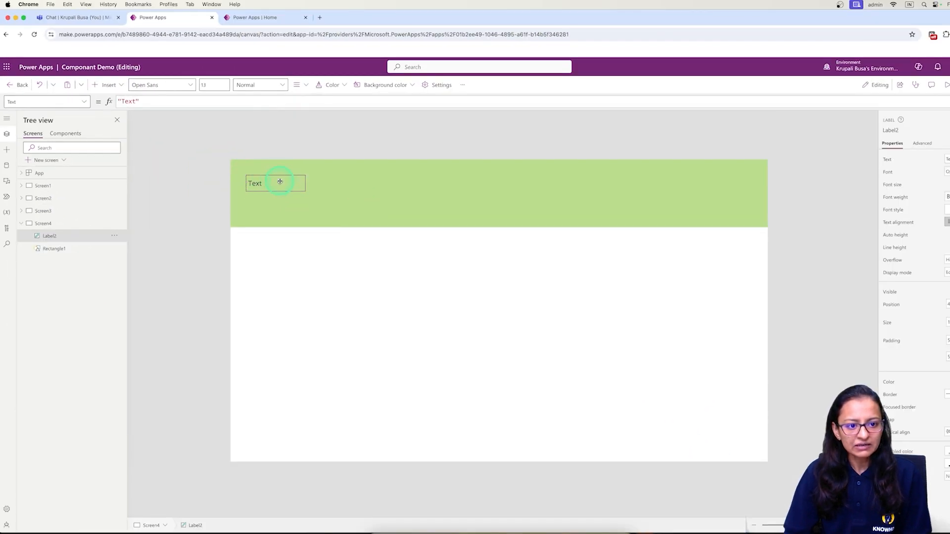
left_click_drag(278, 182, 515, 195)
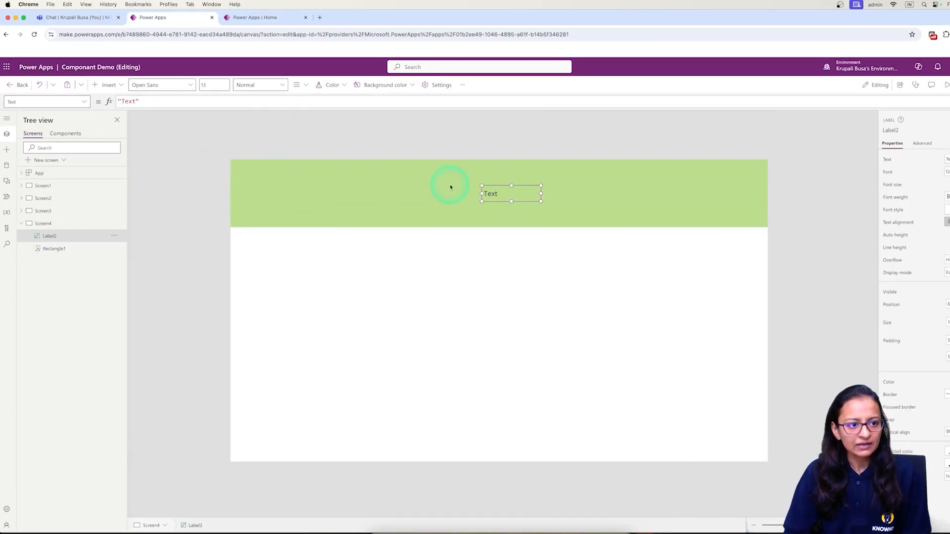
left_click(106, 85)
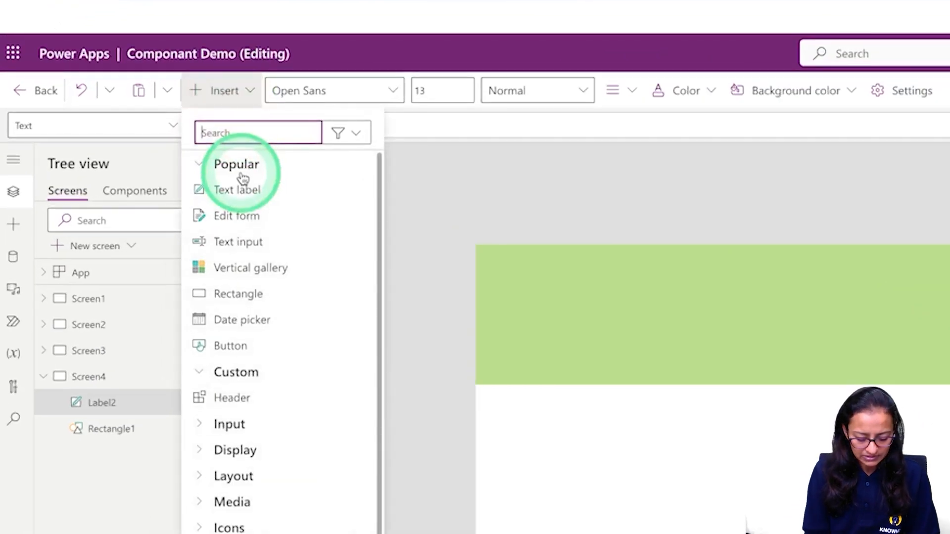
type("home")
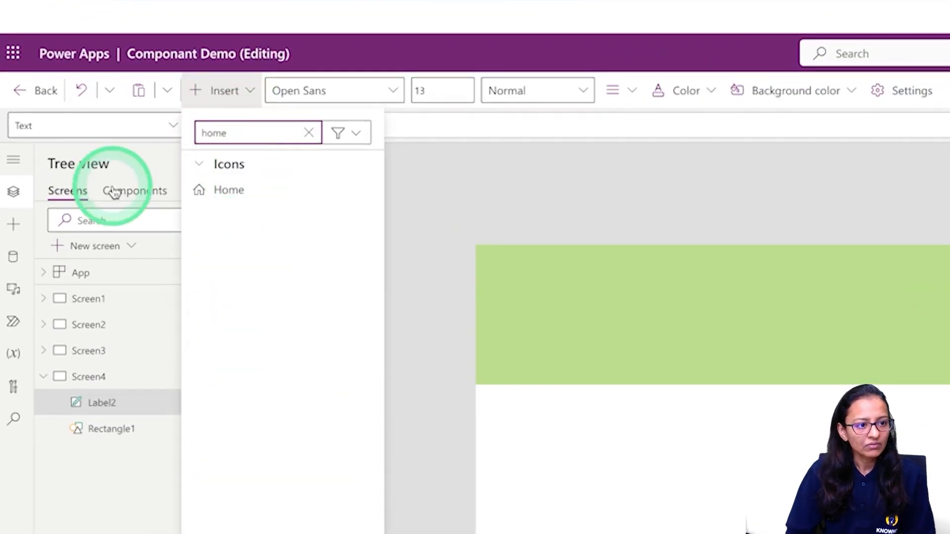
left_click(228, 190)
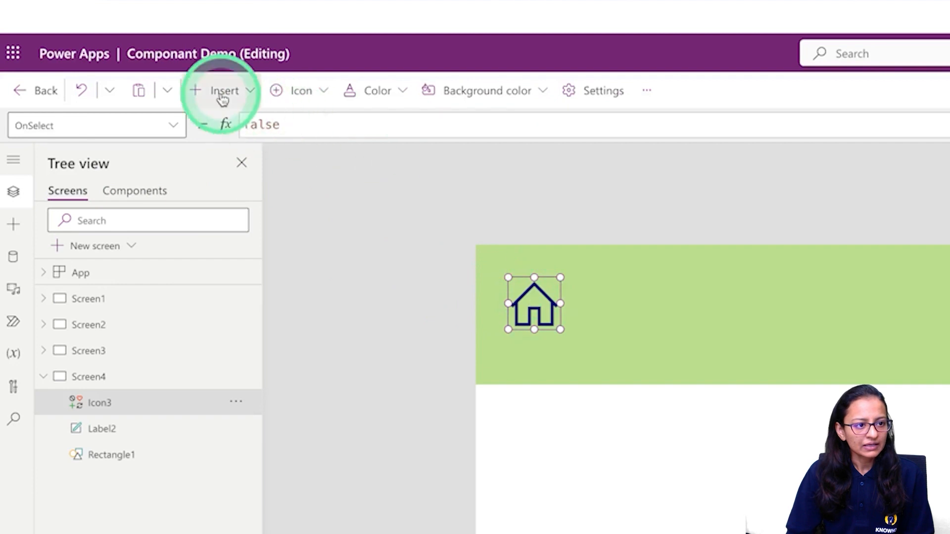
Add a Back arrow icon and move it to the bar's right end.
left_click(223, 96)
type("ba")
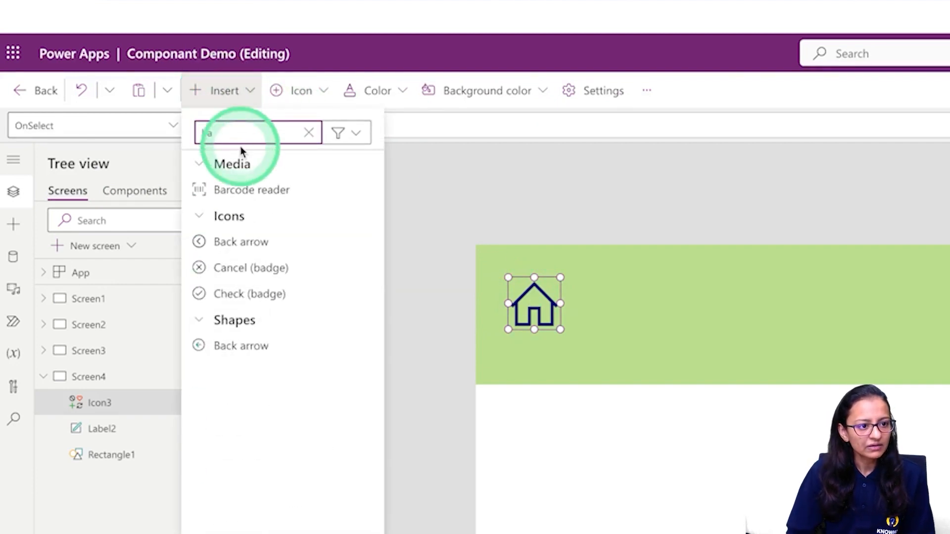
left_click(241, 248)
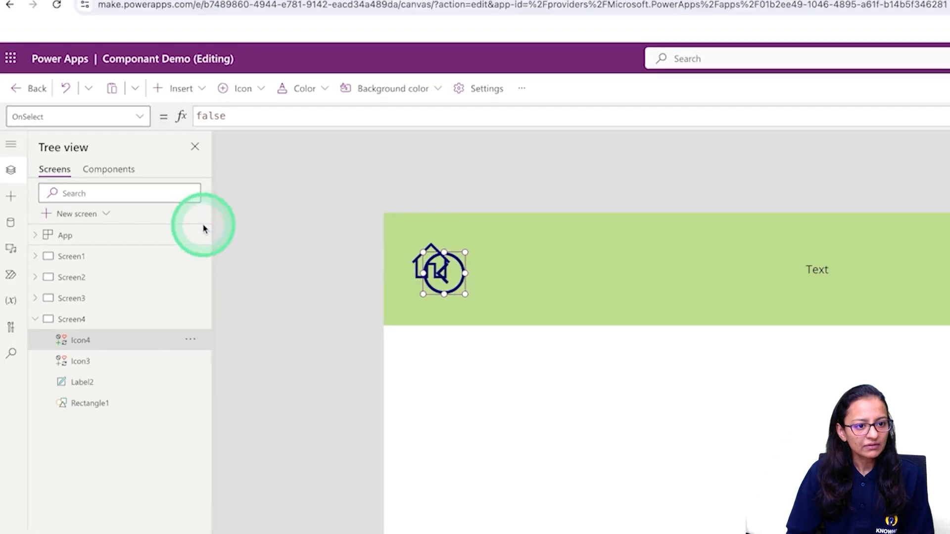
left_click(460, 264)
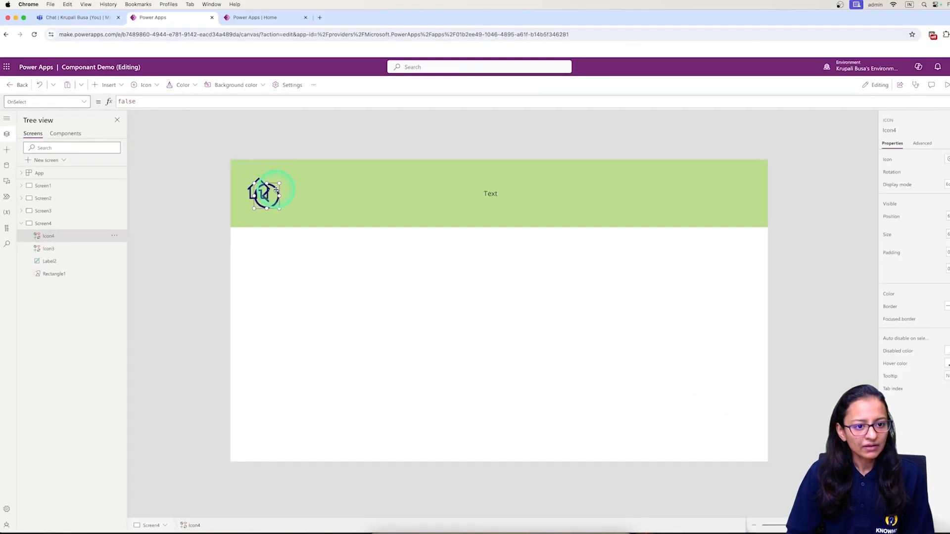
left_click_drag(279, 192, 655, 195)
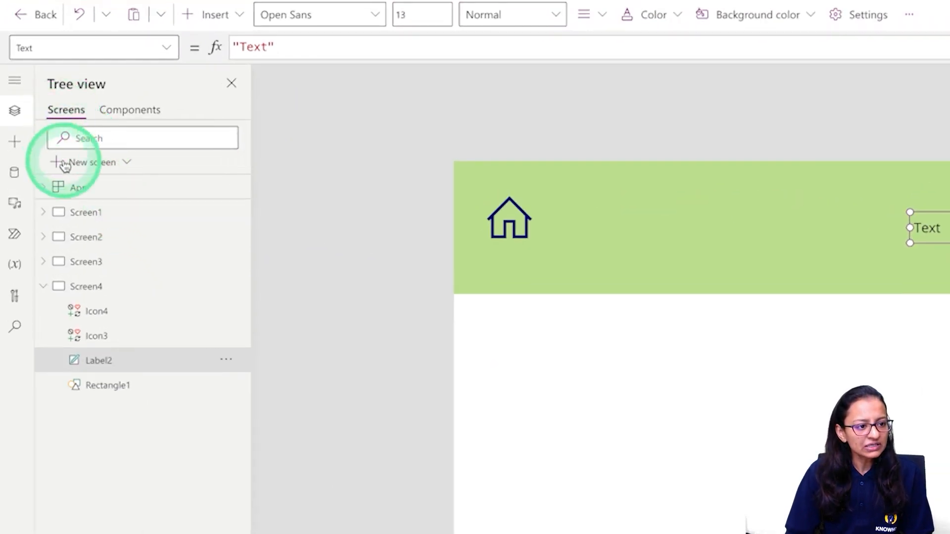
left_click(64, 165)
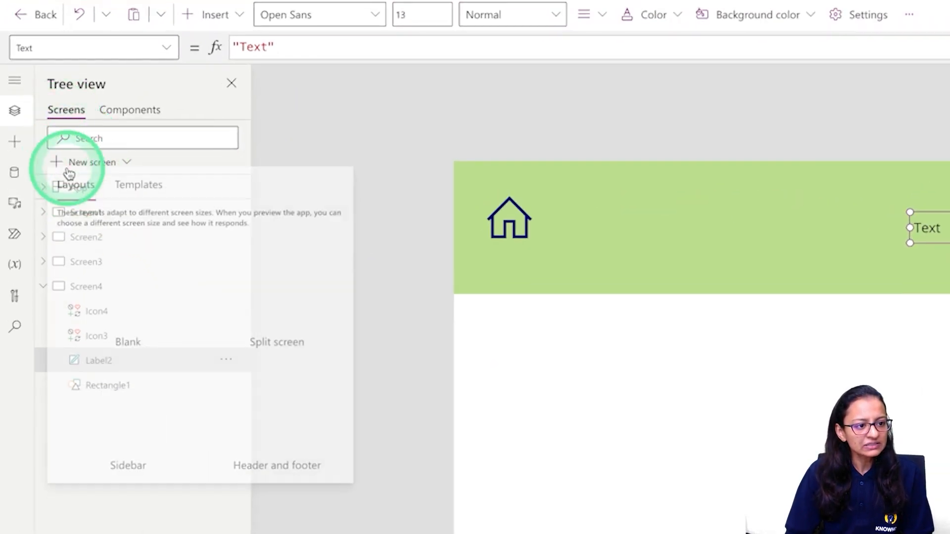
Add a new blank screen.
left_click(106, 299)
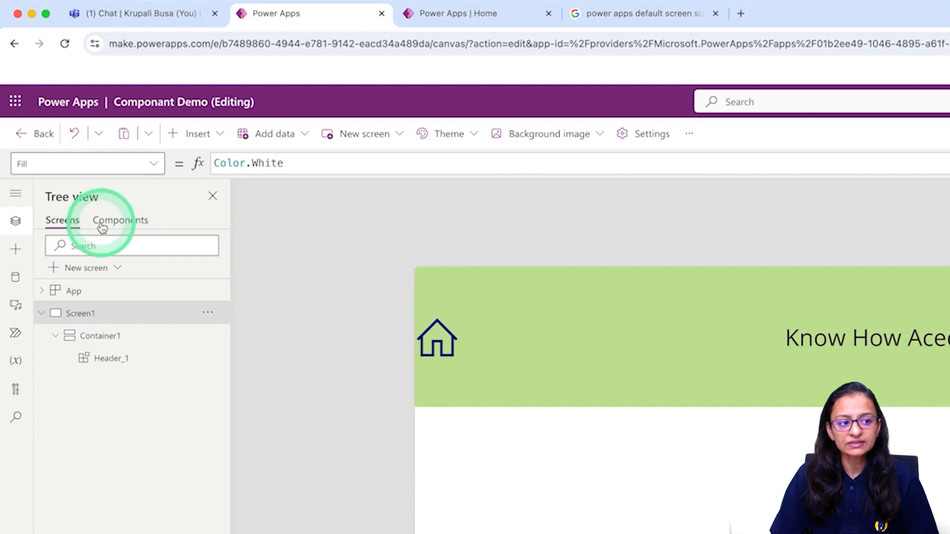
Compare the Header component with Screen1's header, then create a blank Component1.
left_click(131, 224)
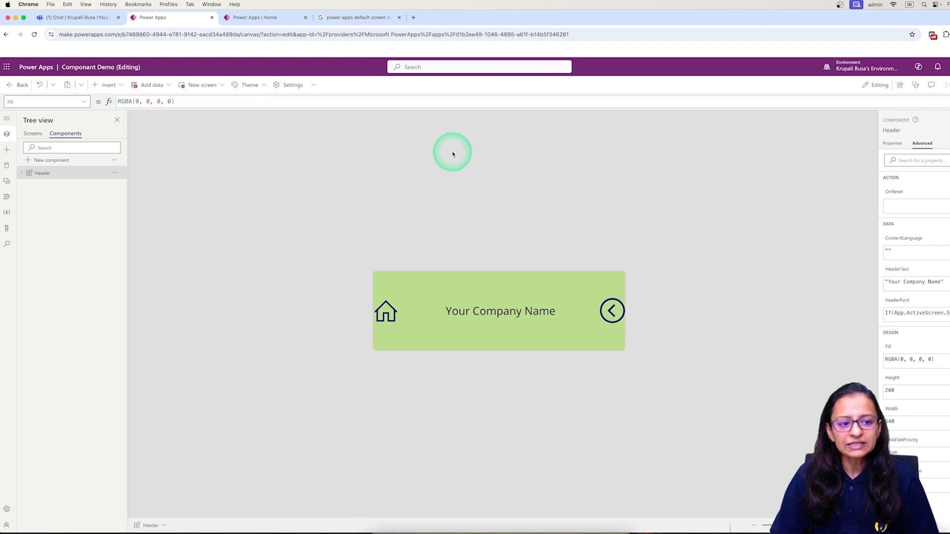
left_click(32, 134)
left_click(197, 250)
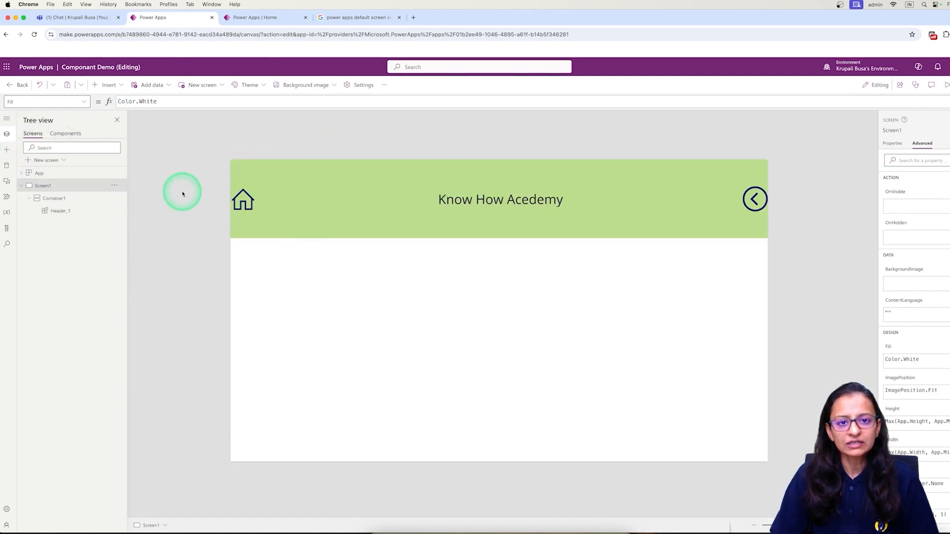
left_click(69, 134)
left_click(124, 225)
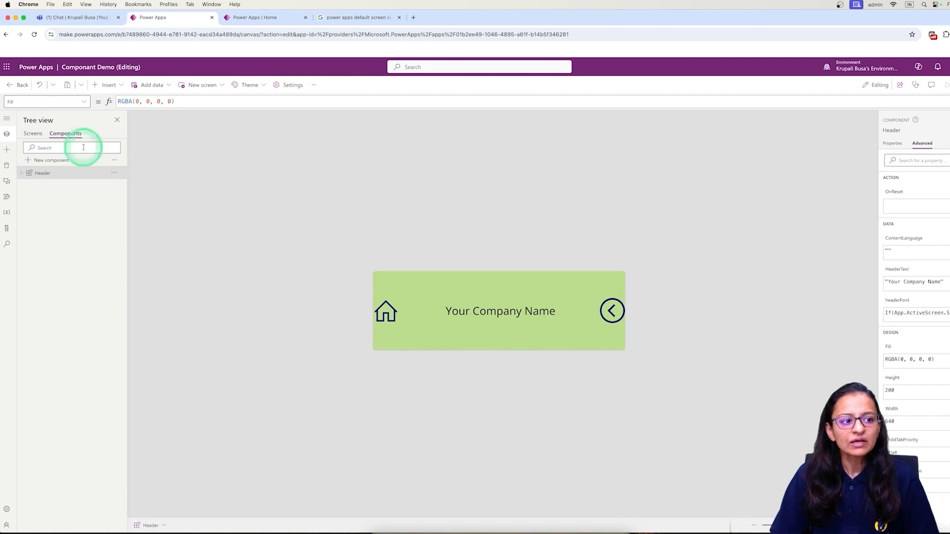
left_click(33, 135)
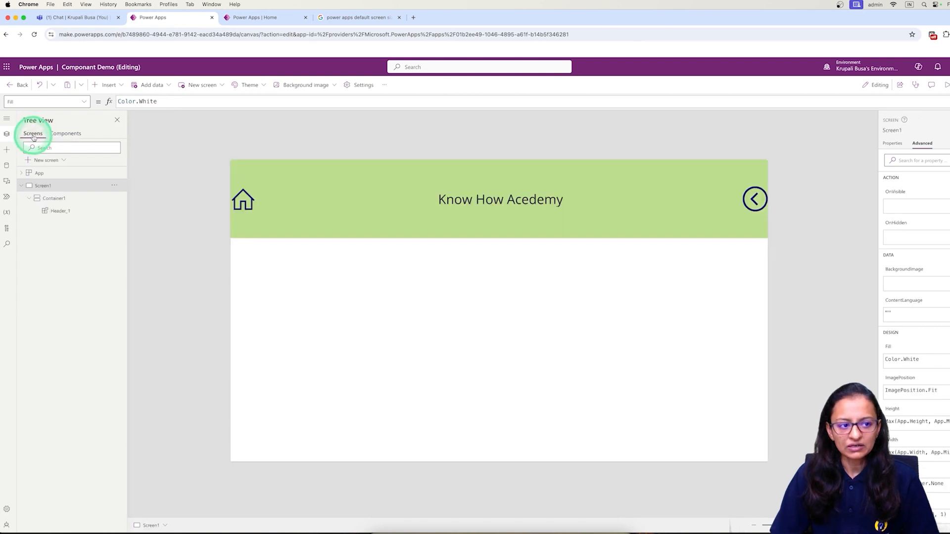
left_click(65, 135)
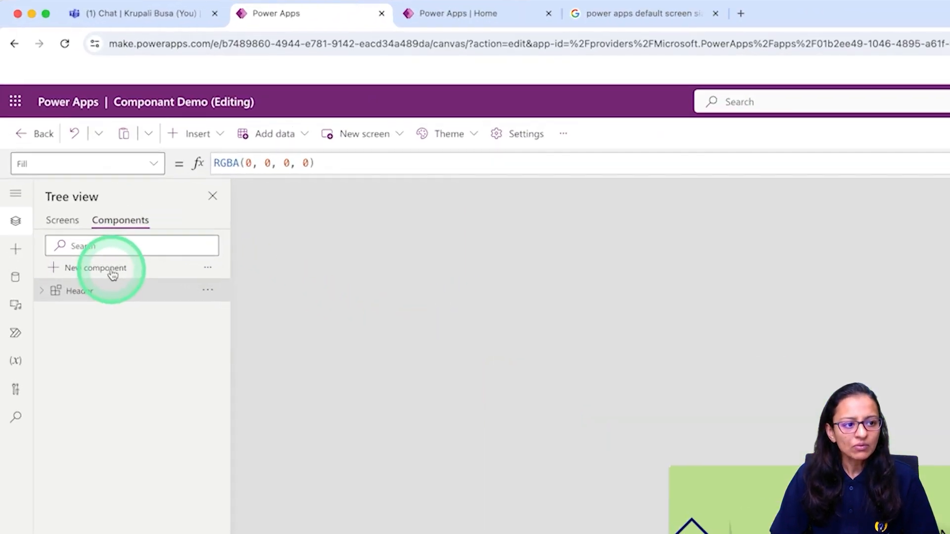
left_click(113, 275)
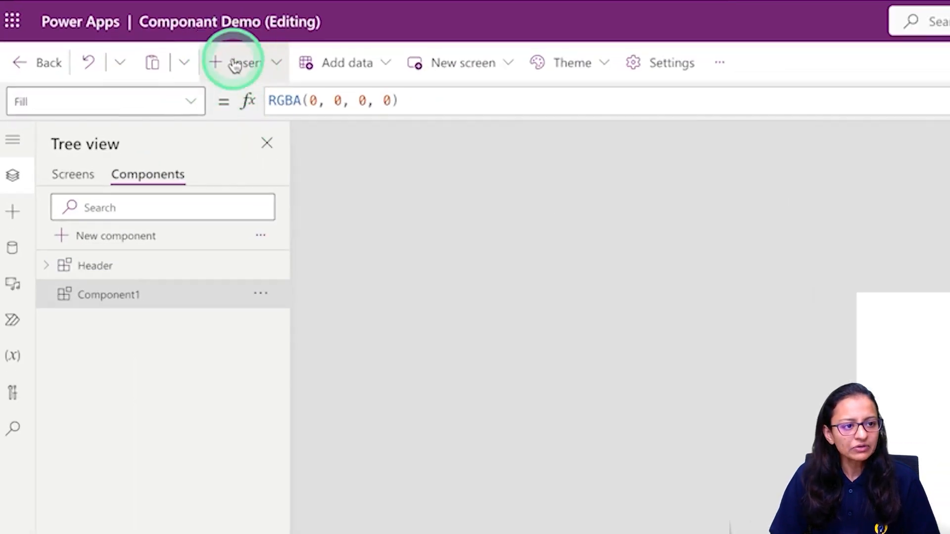
left_click(235, 64)
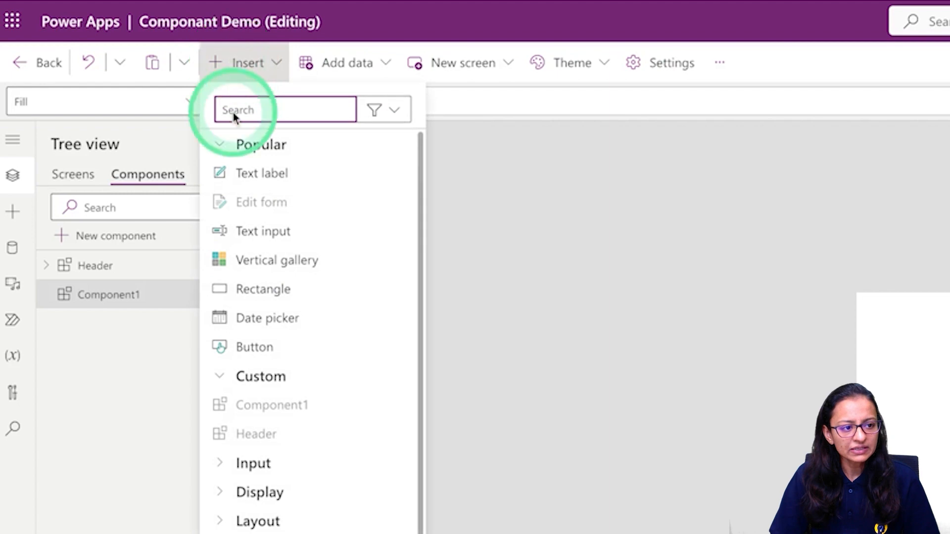
left_click(84, 168)
left_click(74, 174)
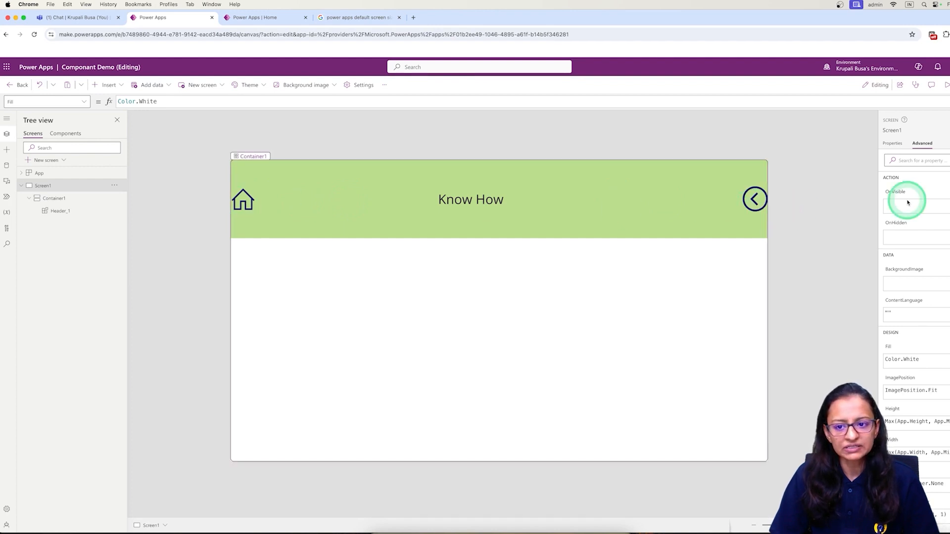
left_click(62, 134)
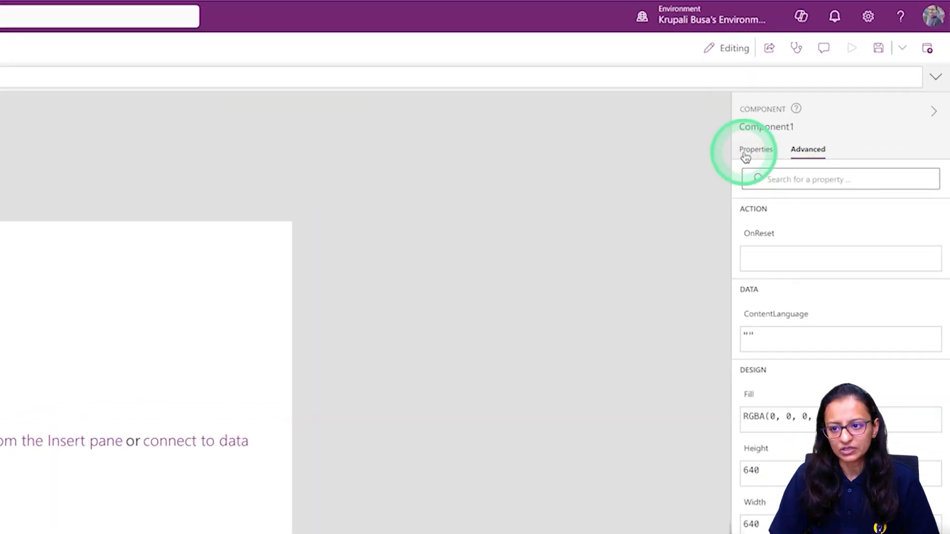
Resize Component1 to 900 wide by 200 high.
left_click(887, 146)
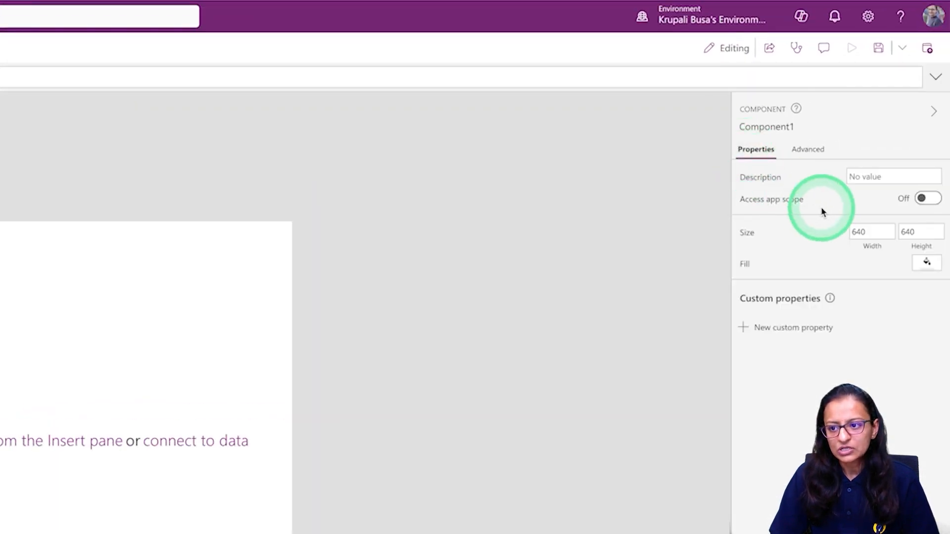
left_click(920, 232)
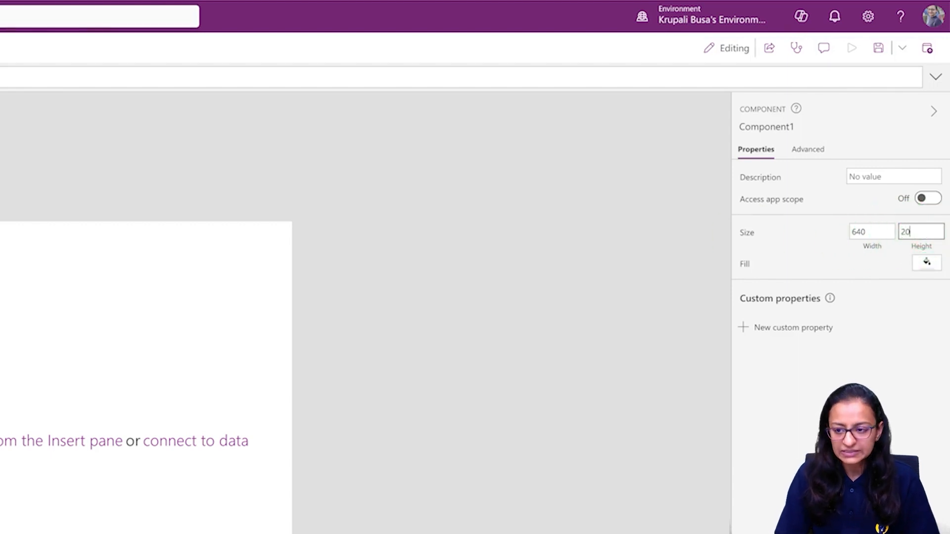
key("Return")
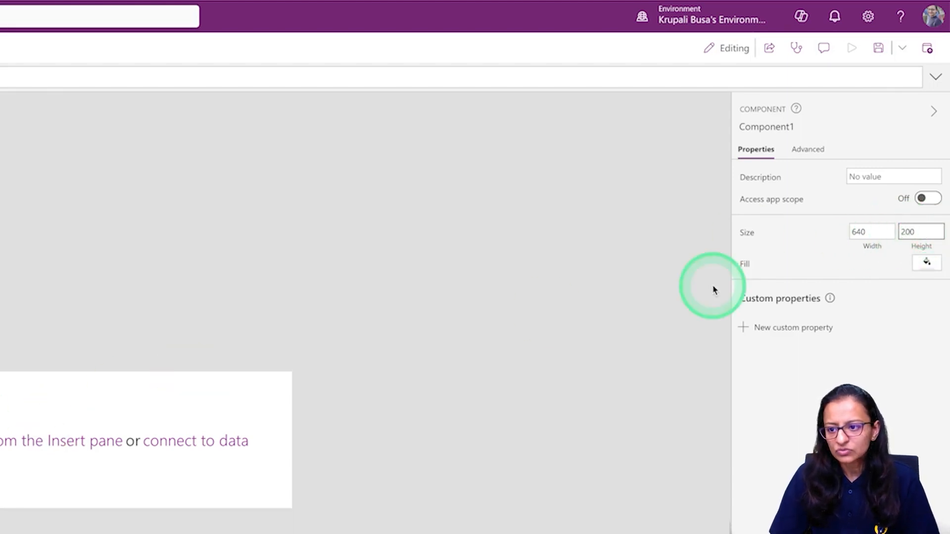
left_click(879, 231)
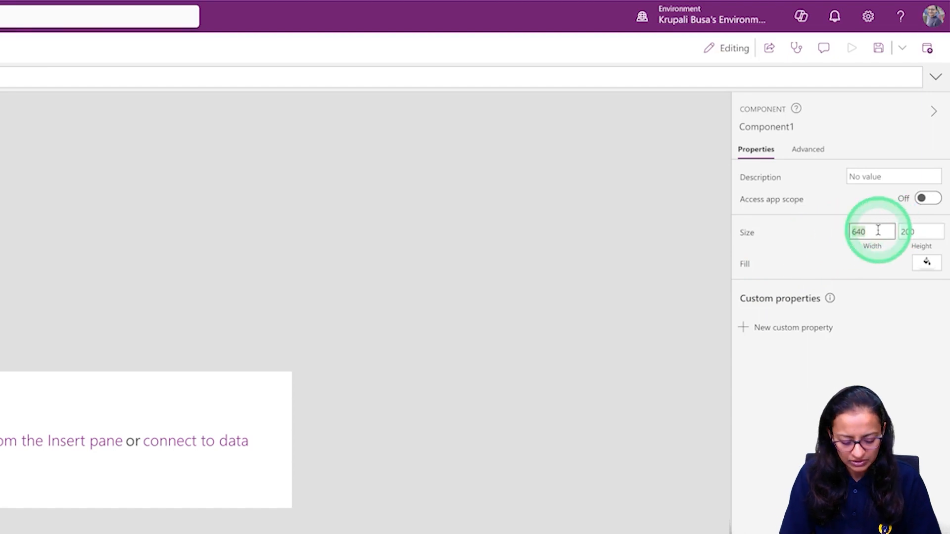
key("Return")
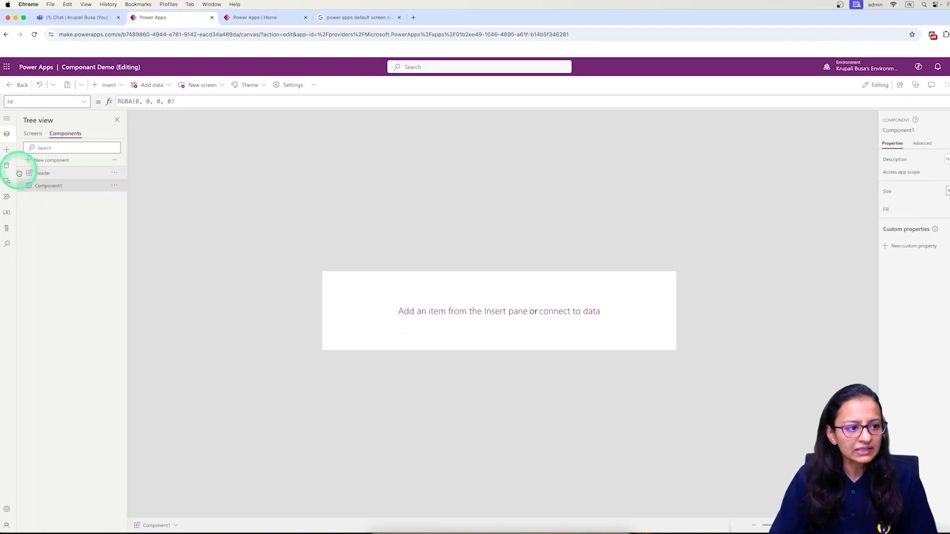
Fill Component1 light green, RGBA(187, 221, 140, 1), checking it against Screen1's header.
left_click(32, 132)
left_click(93, 184)
left_click(679, 436)
left_click(806, 450)
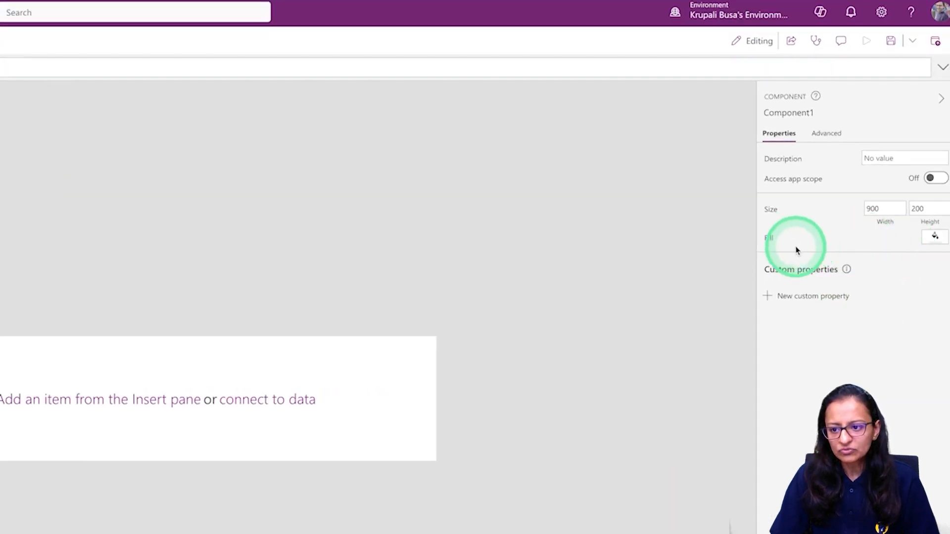
left_click(935, 236)
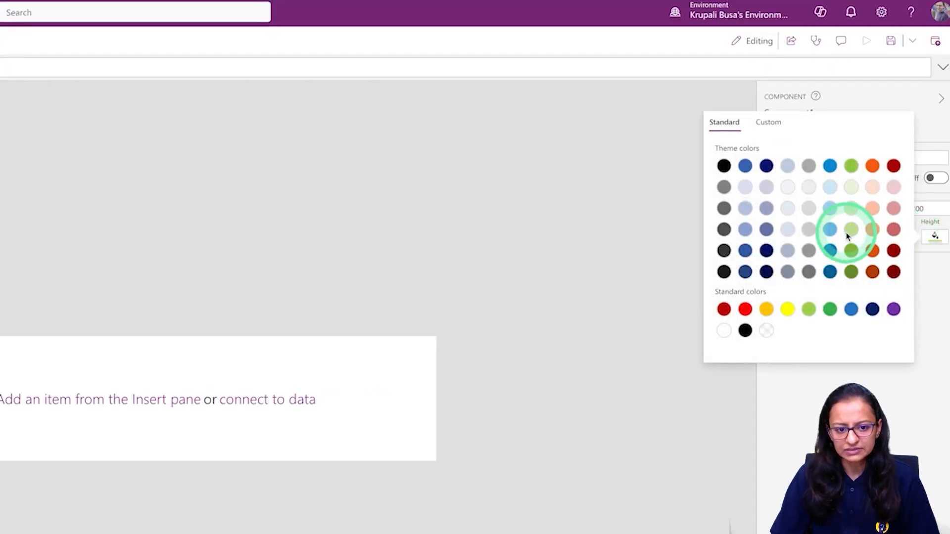
left_click(851, 230)
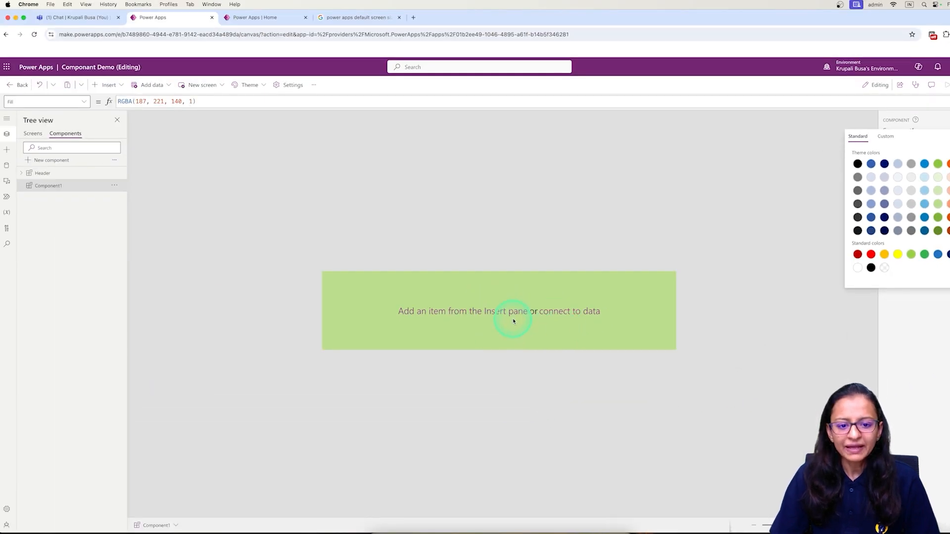
left_click(33, 133)
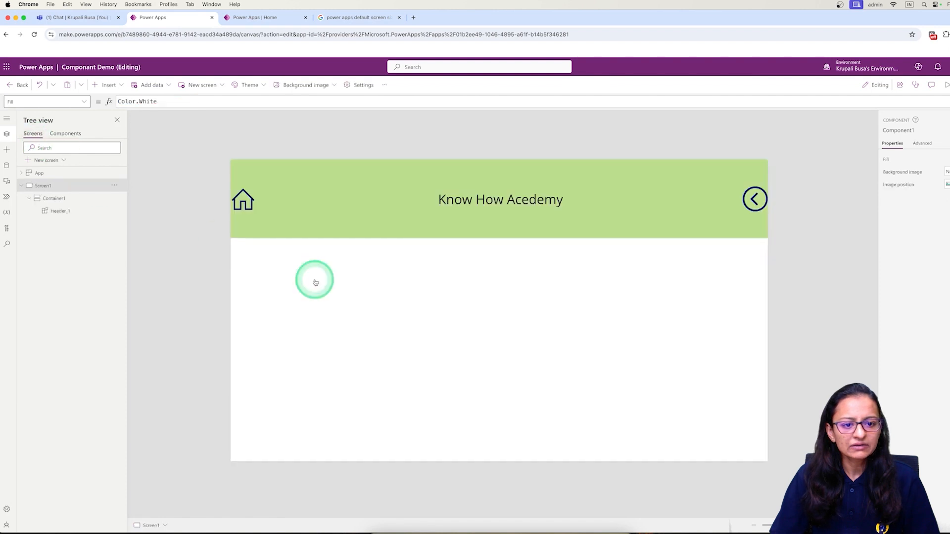
left_click(66, 134)
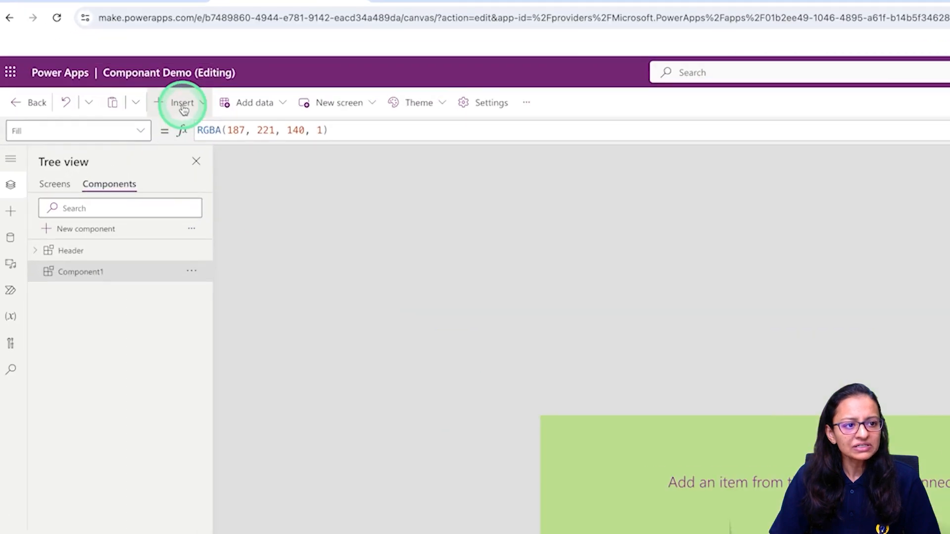
Add a Text label near the component's centre and a Home icon.
left_click(109, 86)
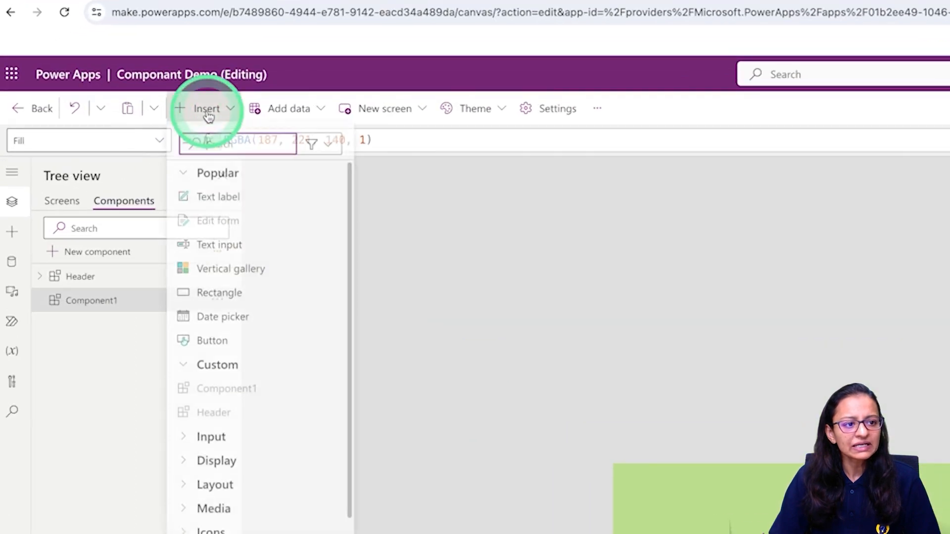
left_click(233, 204)
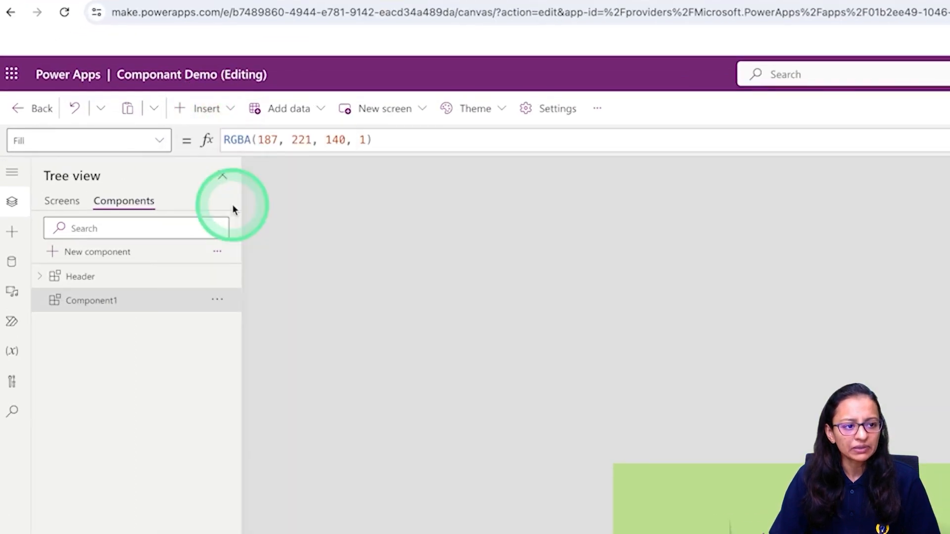
left_click_drag(685, 505, 914, 533)
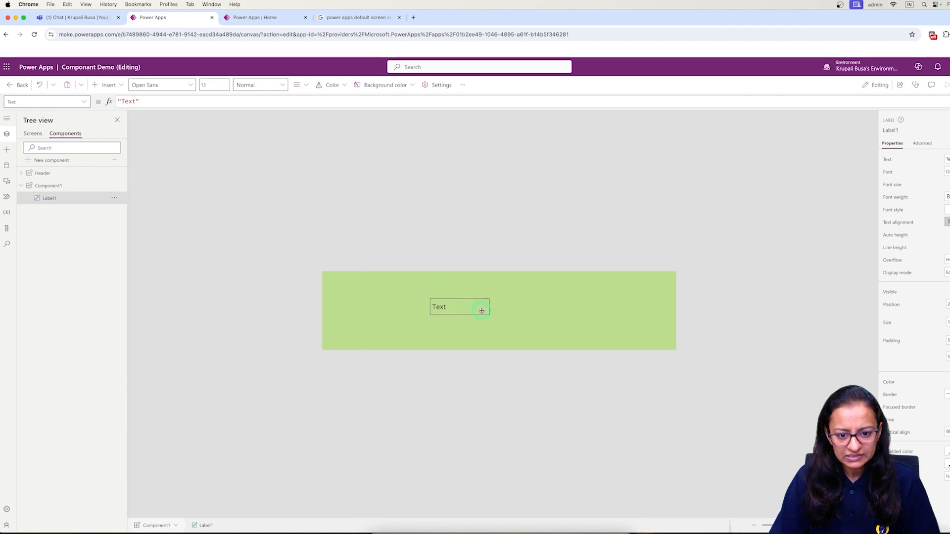
left_click_drag(481, 311, 498, 313)
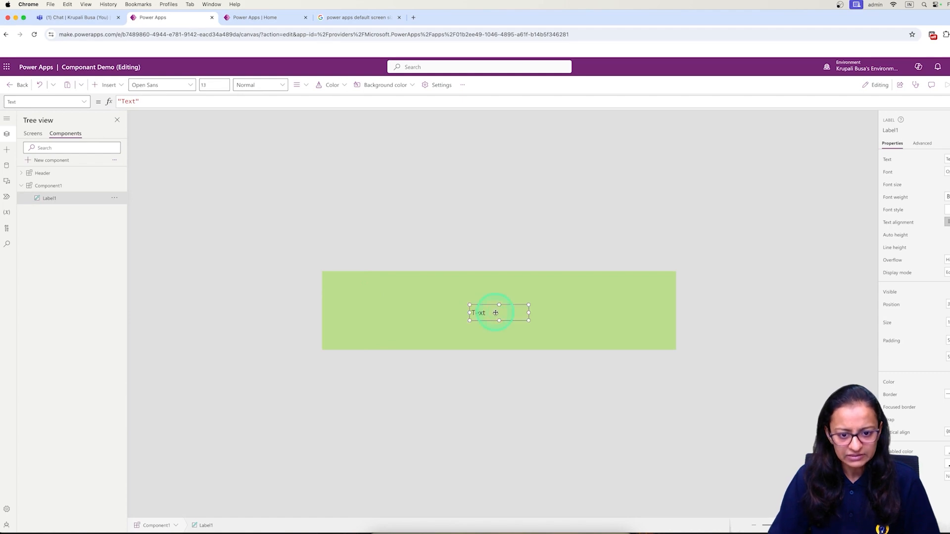
left_click(105, 86)
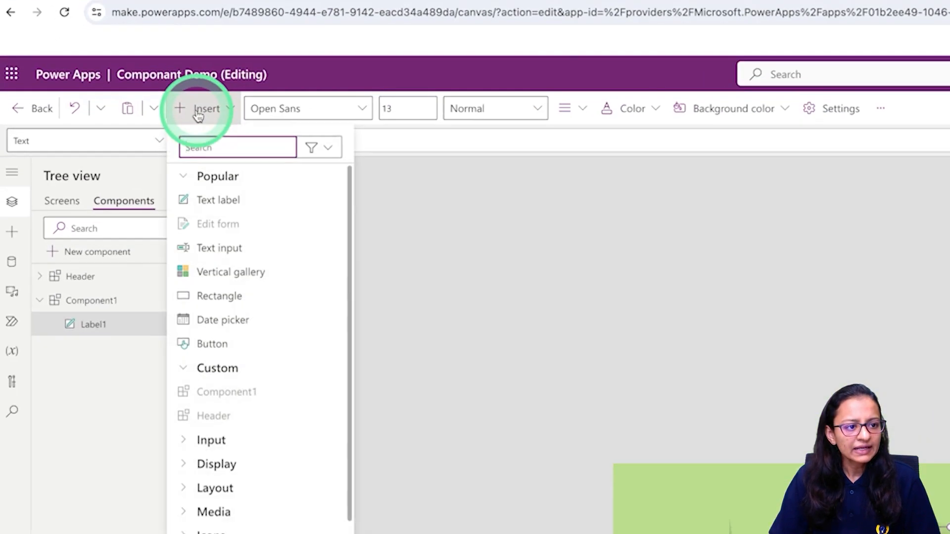
type("home")
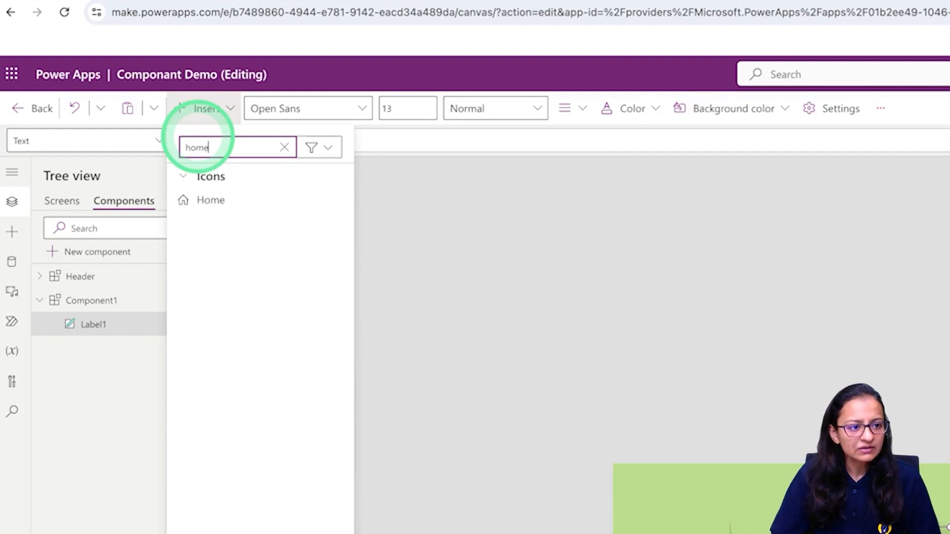
left_click(211, 200)
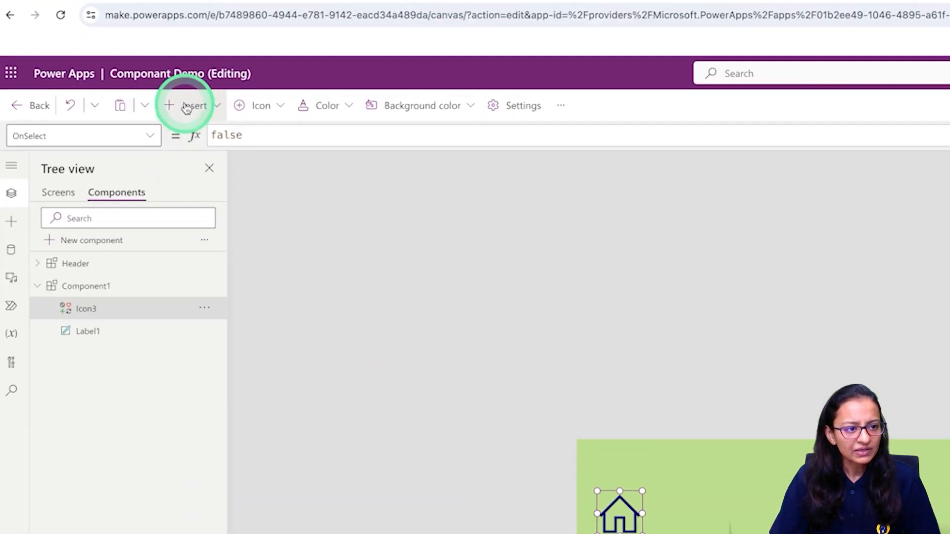
Add a Back arrow shape and move it past the Text label.
left_click(109, 85)
type("back")
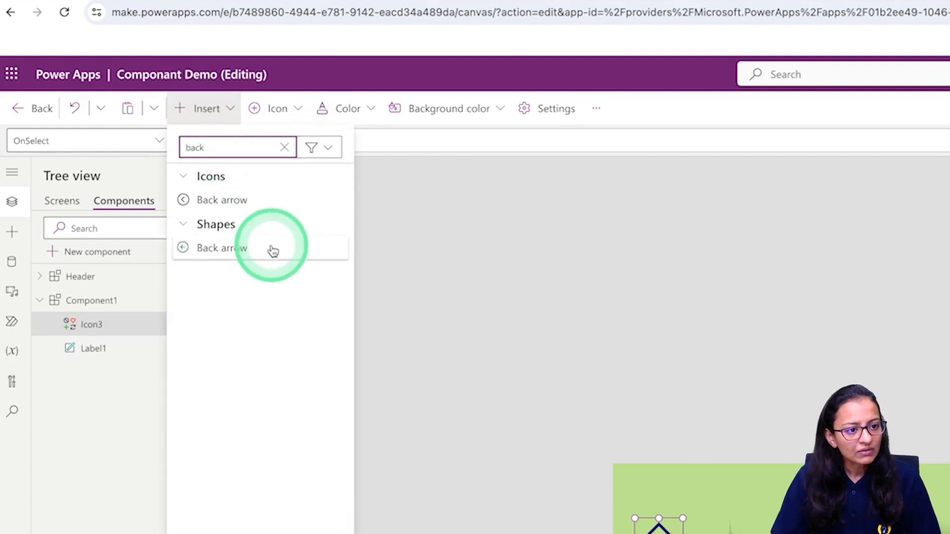
left_click(242, 254)
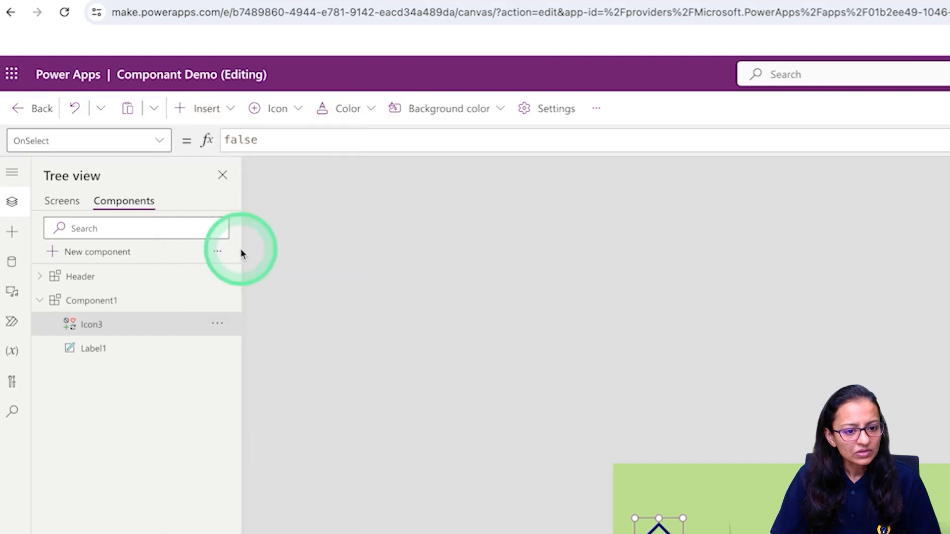
left_click(639, 491)
left_click_drag(433, 306, 578, 314)
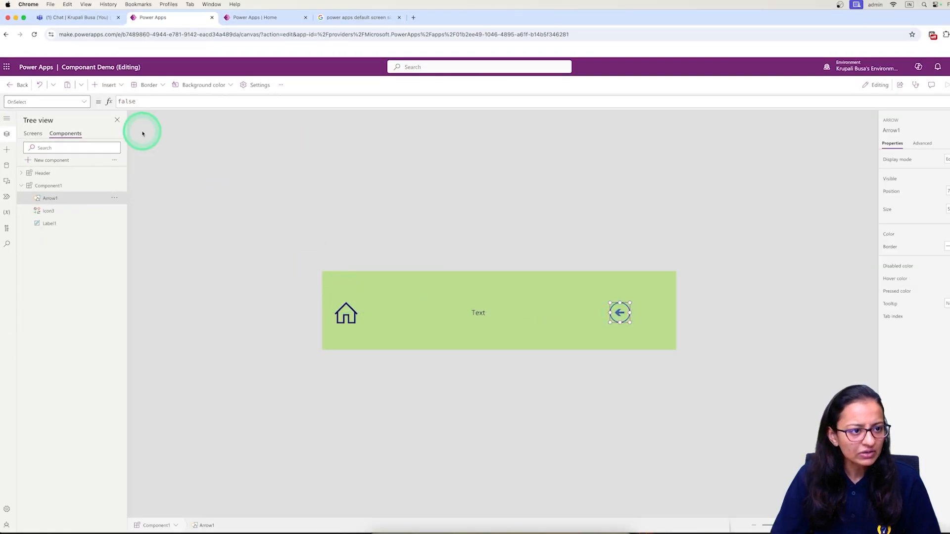
Replace the arrow shape with a Back arrow icon placed at the bar's right end.
left_click(108, 85)
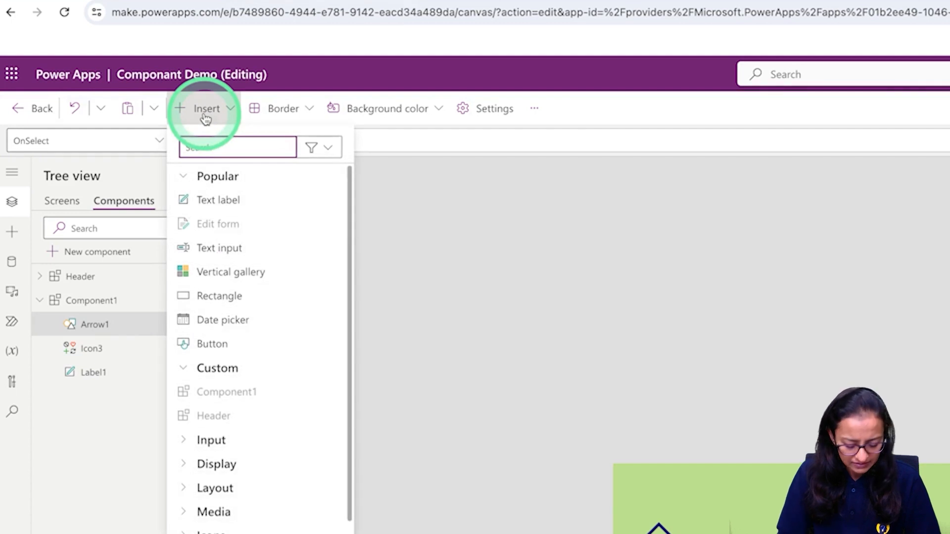
type("b")
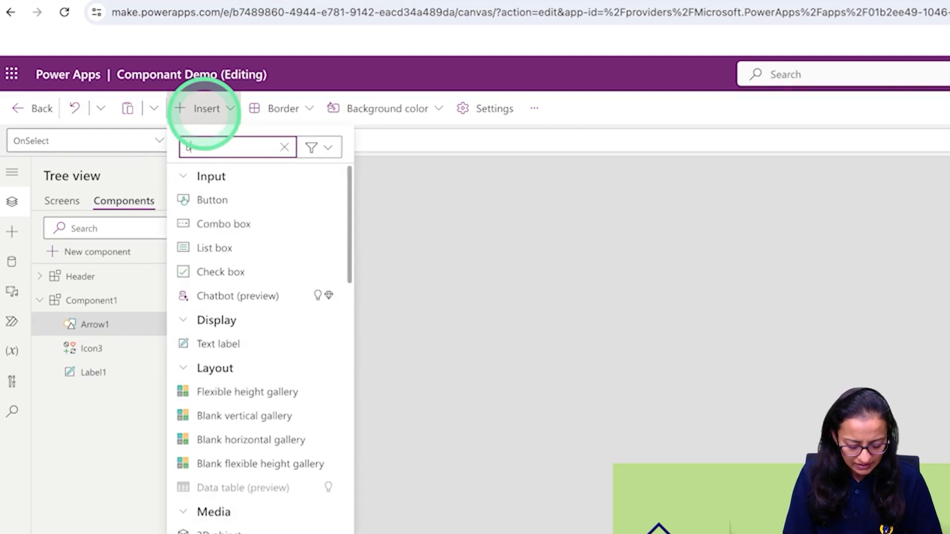
key("BackSpace")
type("bac")
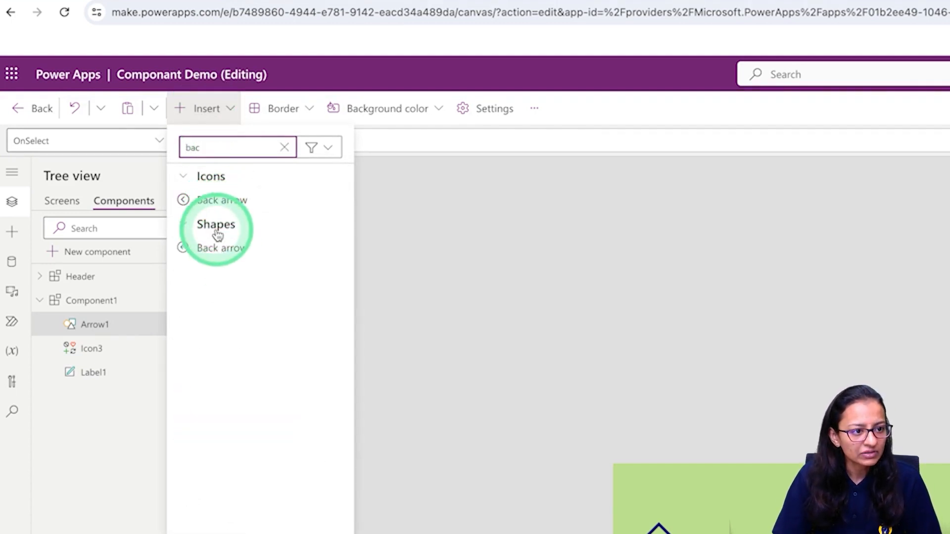
left_click(220, 199)
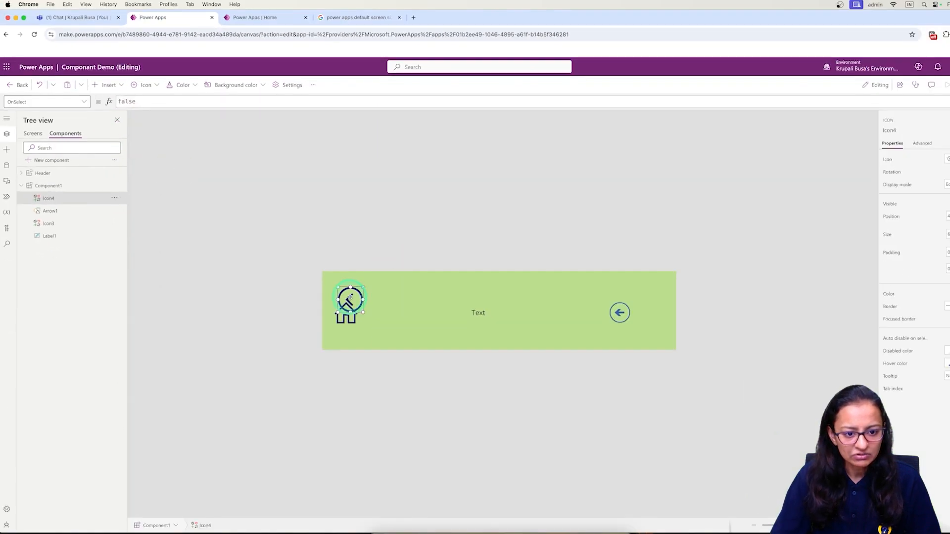
left_click_drag(350, 297, 591, 300)
left_click(620, 312)
right_click(620, 313)
left_click(644, 324)
left_click_drag(597, 307, 626, 312)
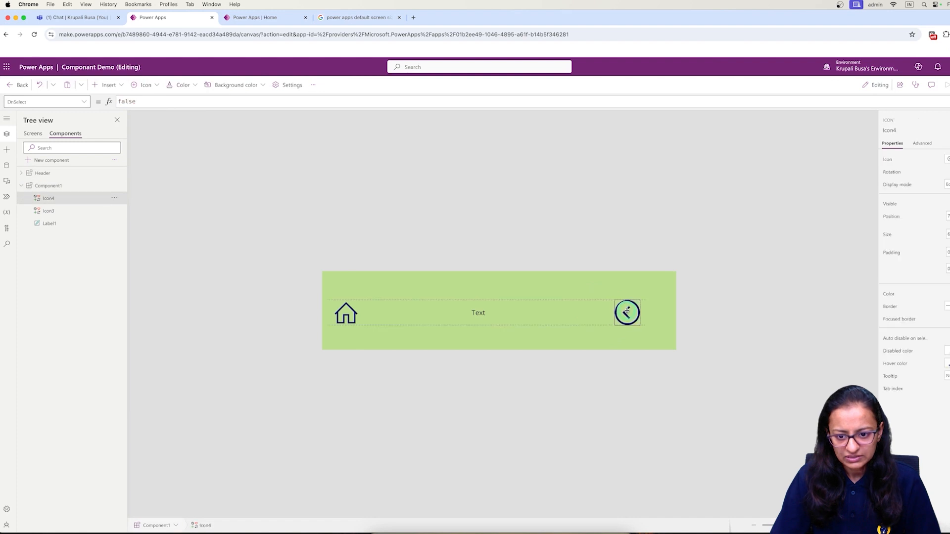
Make the label read Know How in bold, font size 20.
left_click(483, 313)
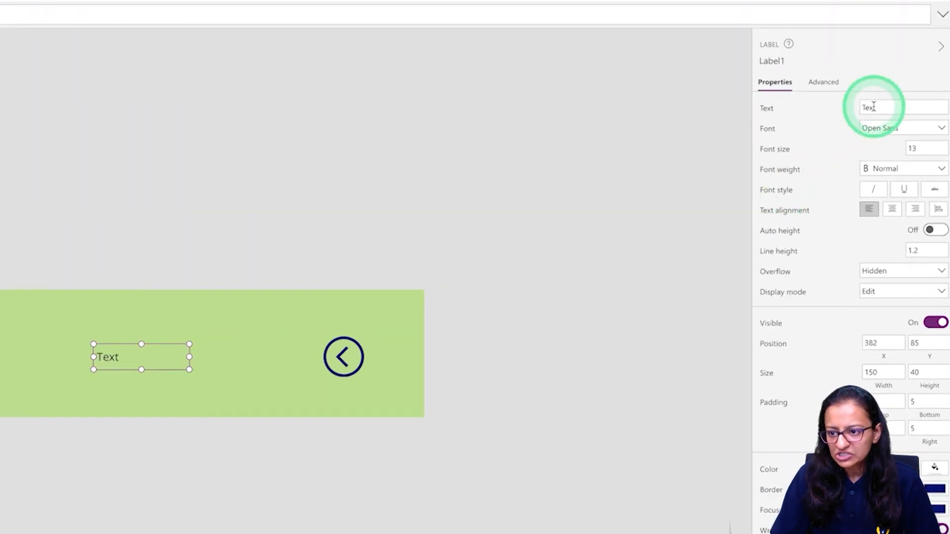
double_click(948, 159)
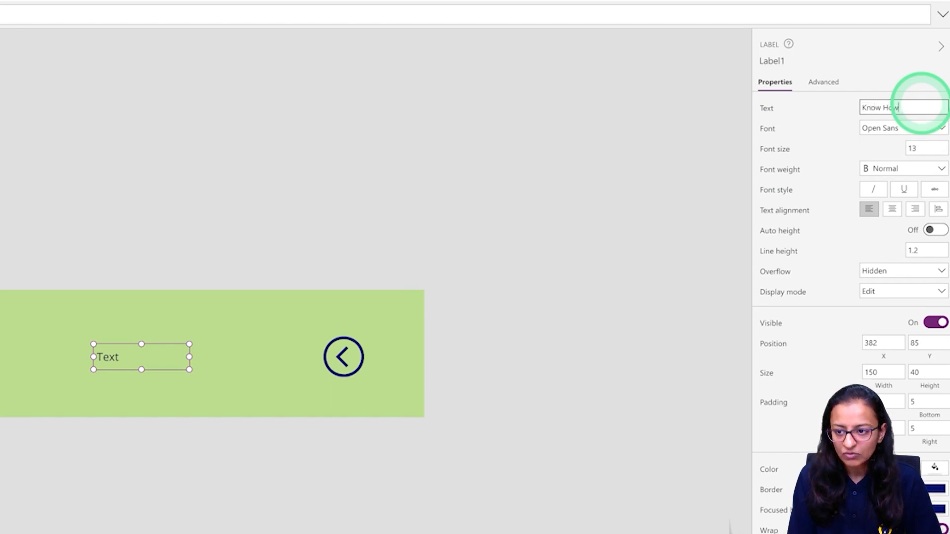
left_click(275, 376)
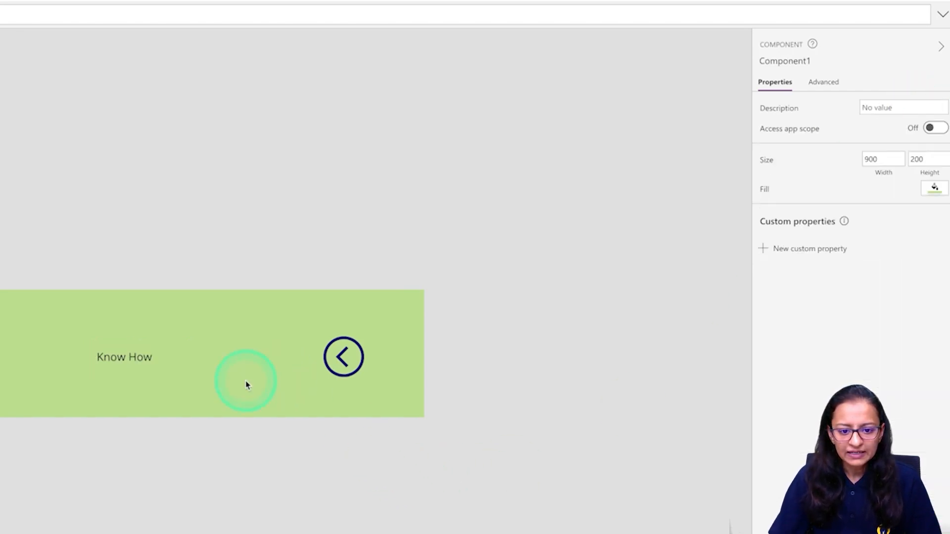
left_click(128, 364)
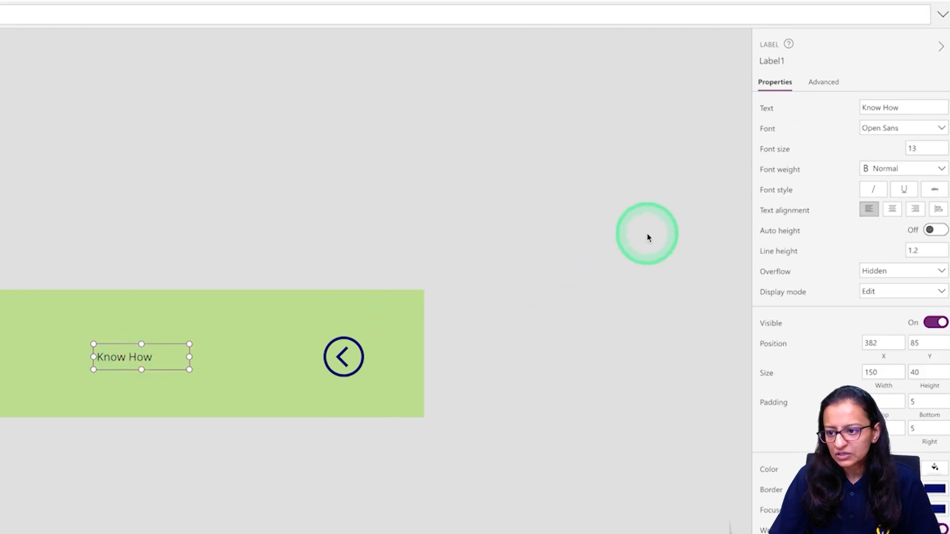
left_click(919, 149)
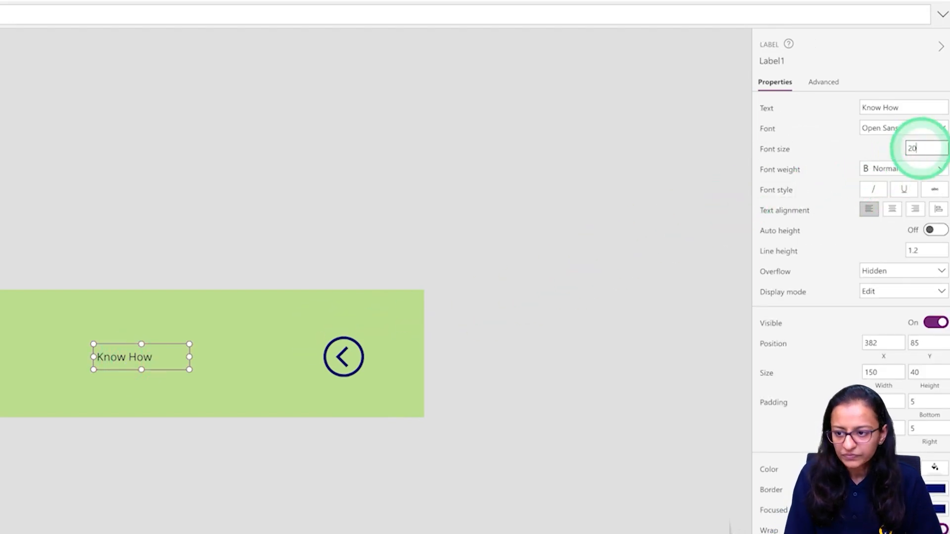
type("20")
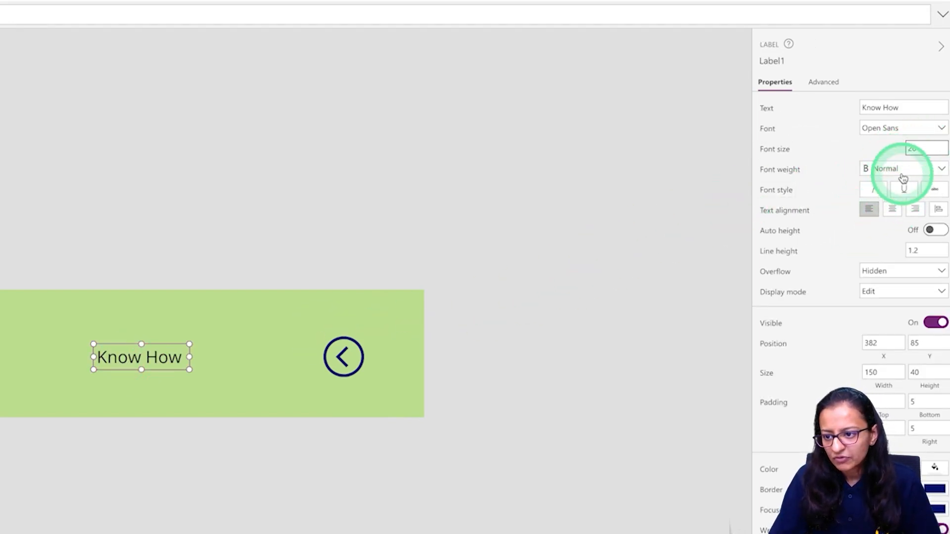
left_click(903, 175)
left_click(890, 185)
left_click(392, 323)
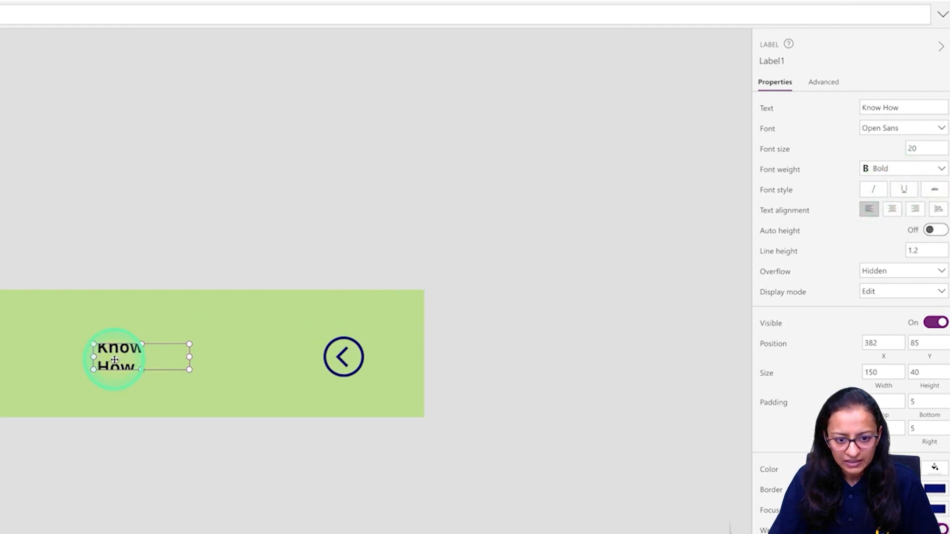
Widen the Know How label to one line and centre-align its text.
left_click_drag(59, 361, 19, 357)
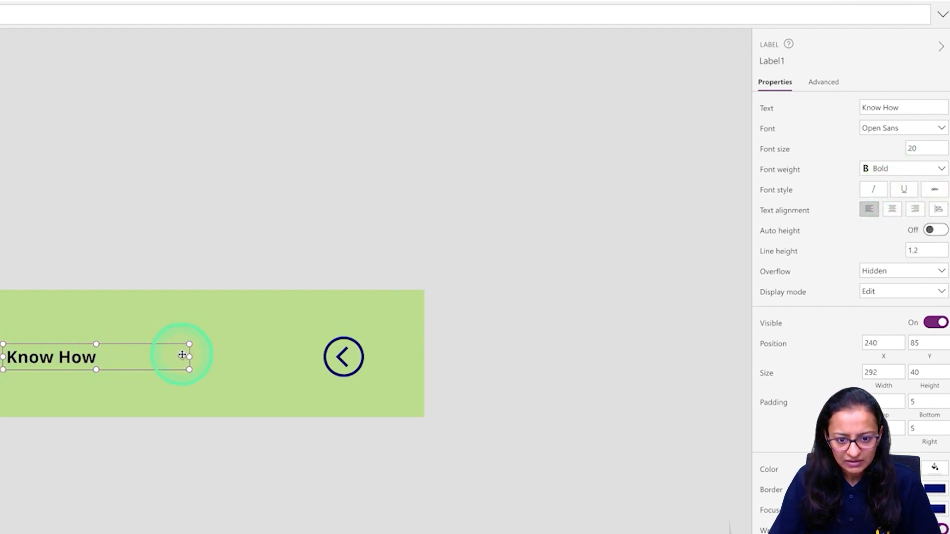
left_click_drag(224, 358, 226, 357)
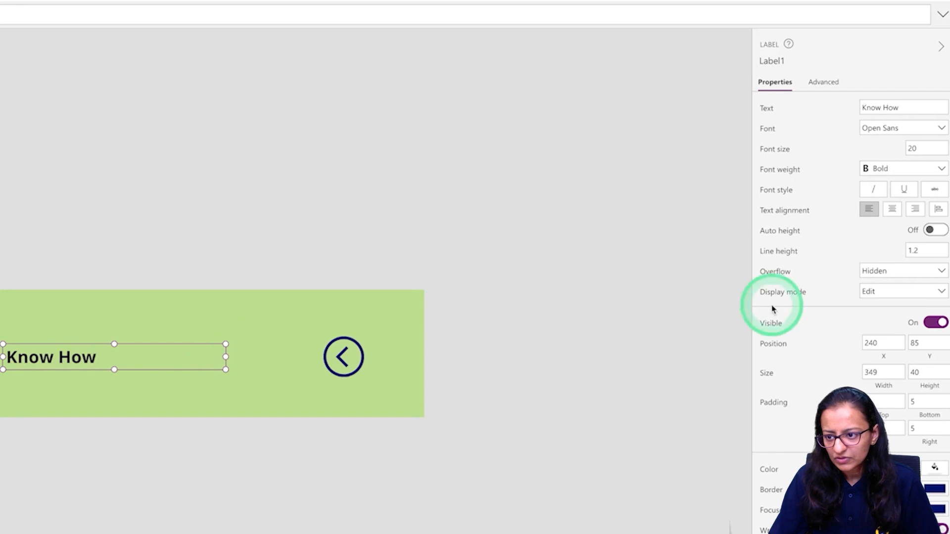
left_click(891, 208)
left_click(41, 385)
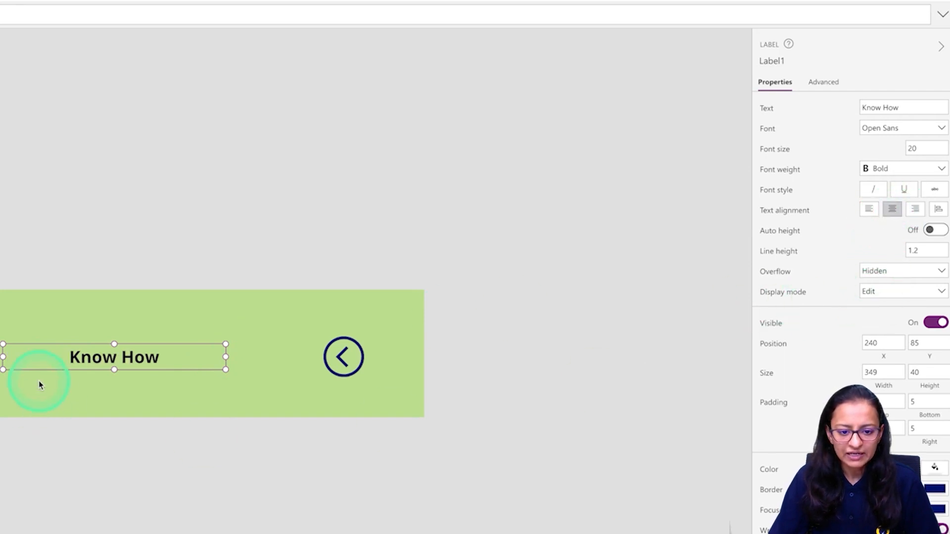
left_click_drag(82, 359, 88, 359)
left_click(63, 417)
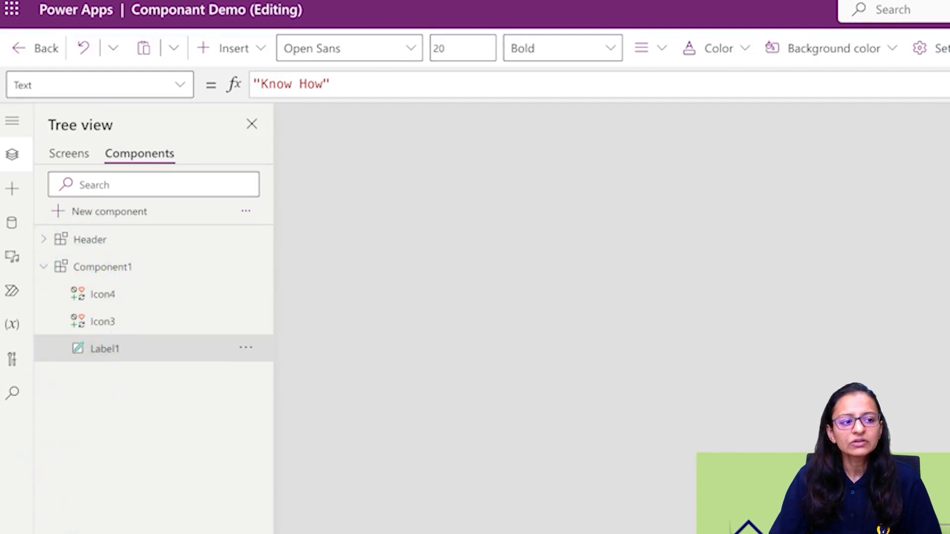
Rename Component1 to compnay_name_header from its Tree view action menu.
left_click(115, 268)
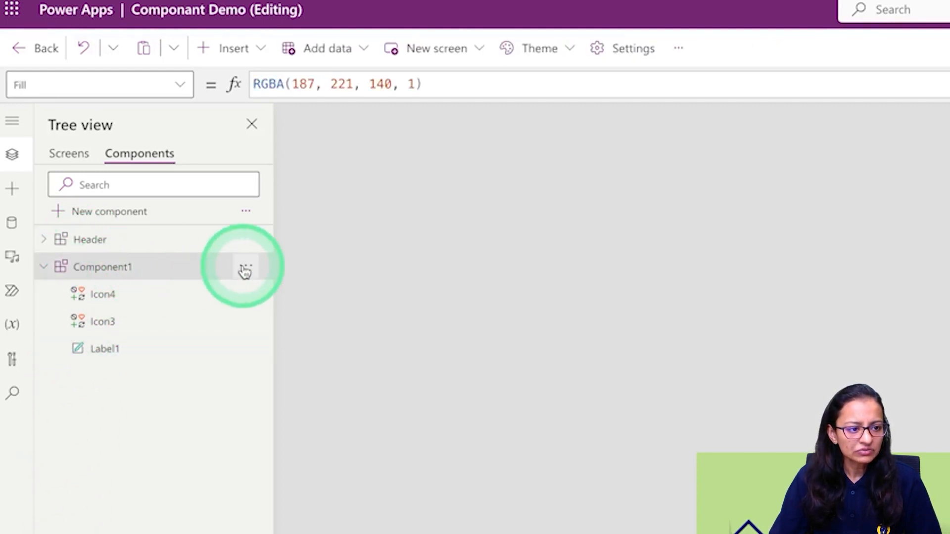
left_click(252, 270)
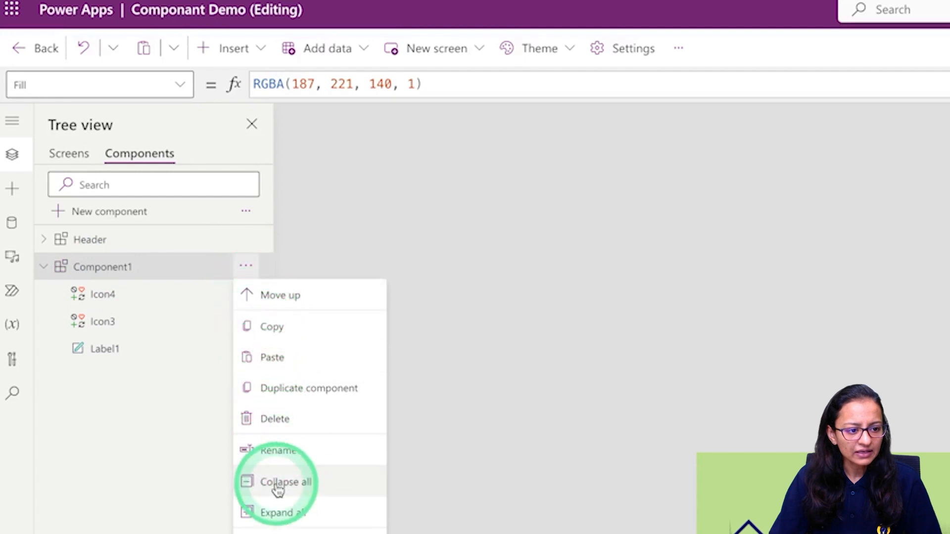
left_click(283, 459)
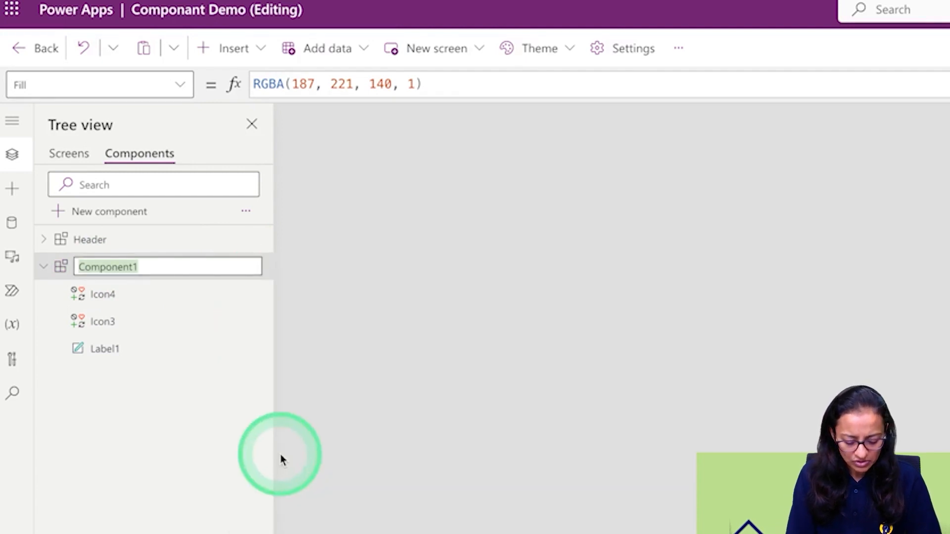
type("H")
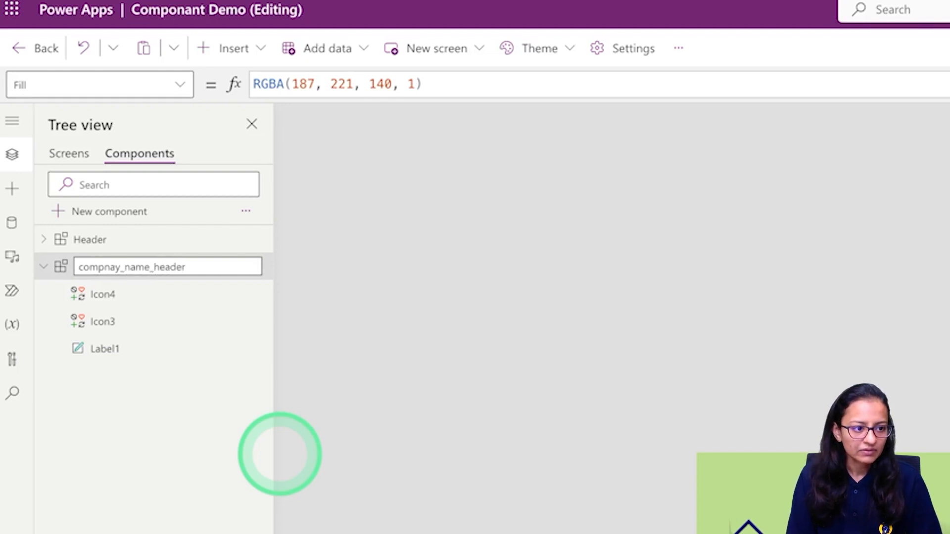
left_click(279, 454)
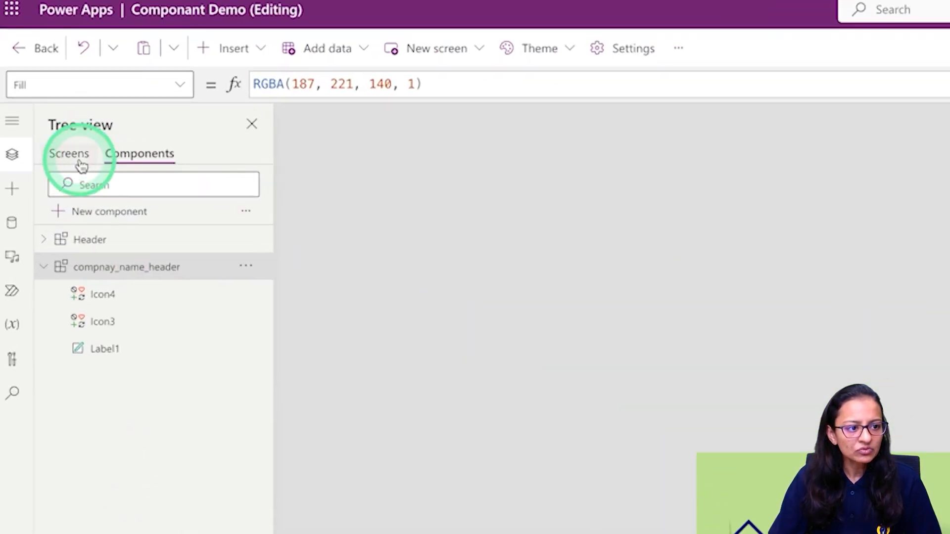
Add a new blank screen, Screen7.
left_click(81, 165)
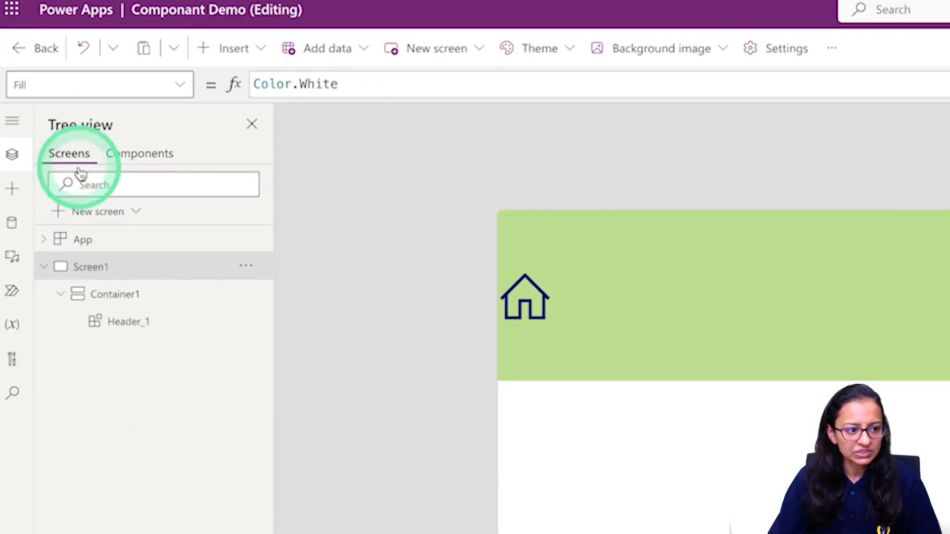
left_click(42, 270)
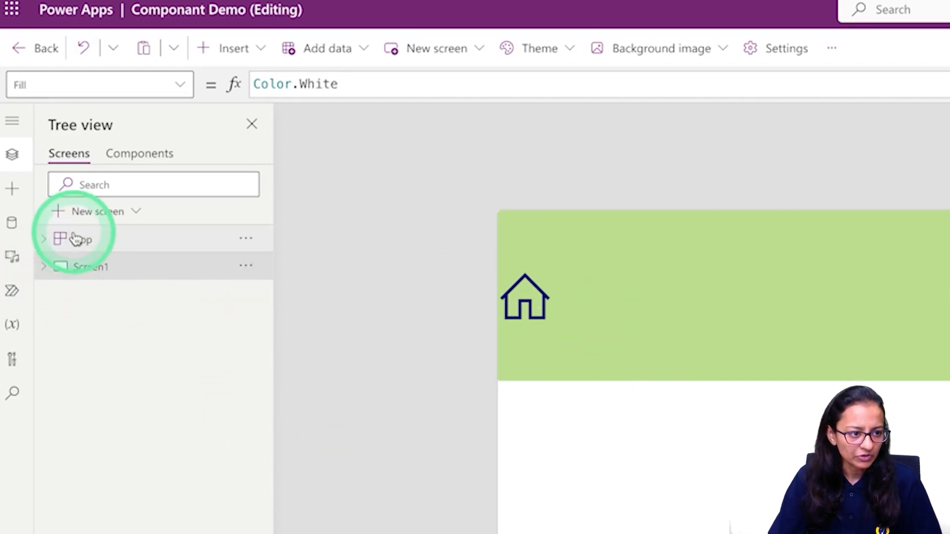
left_click(84, 221)
left_click(102, 360)
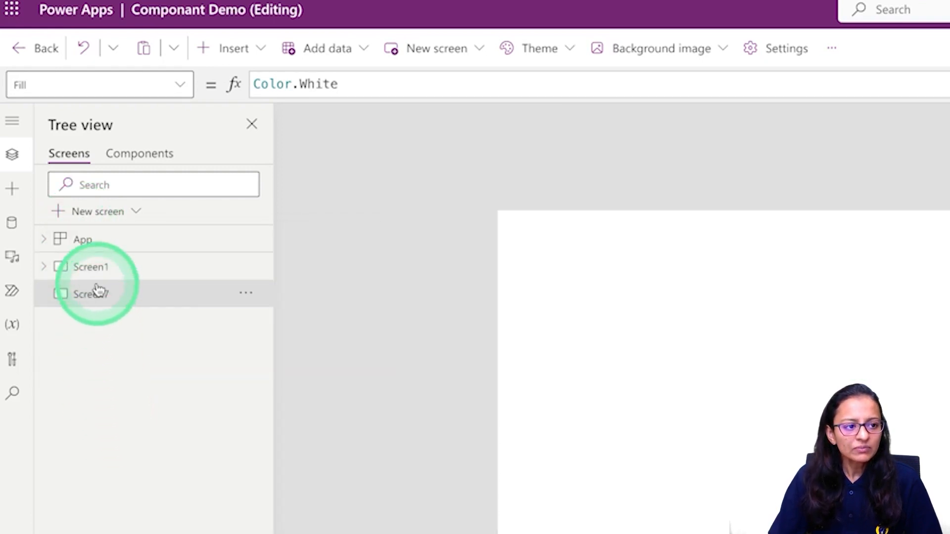
Insert the custom compnay_name_header component onto Screen7.
left_click(128, 163)
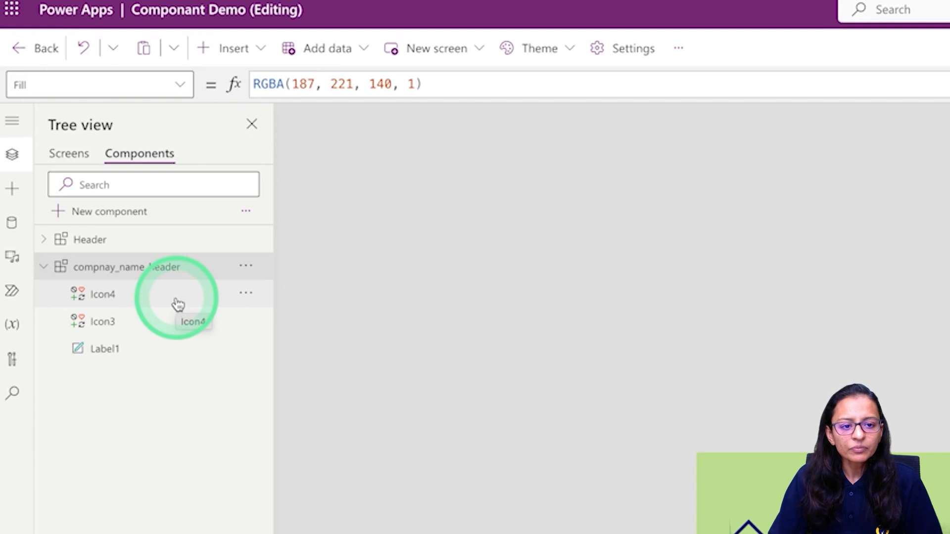
left_click(72, 155)
left_click(236, 50)
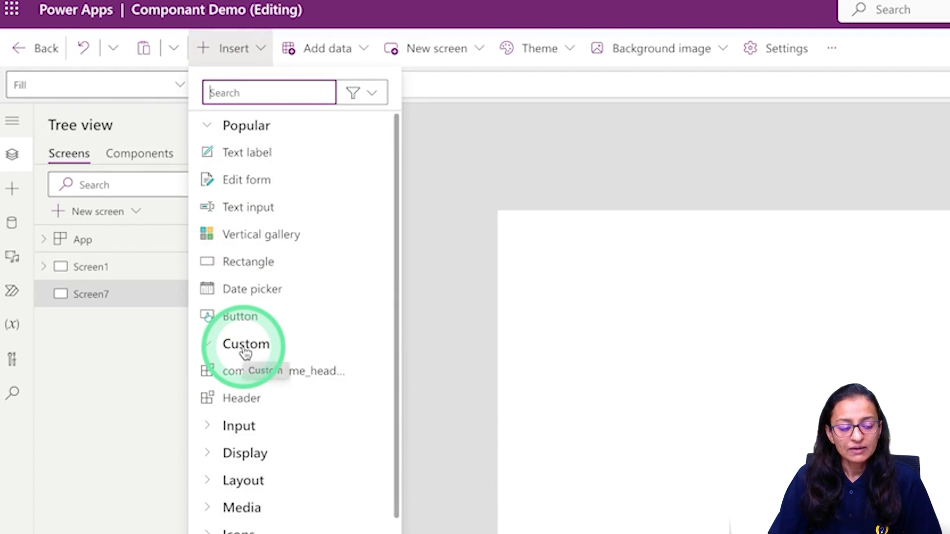
left_click(162, 168)
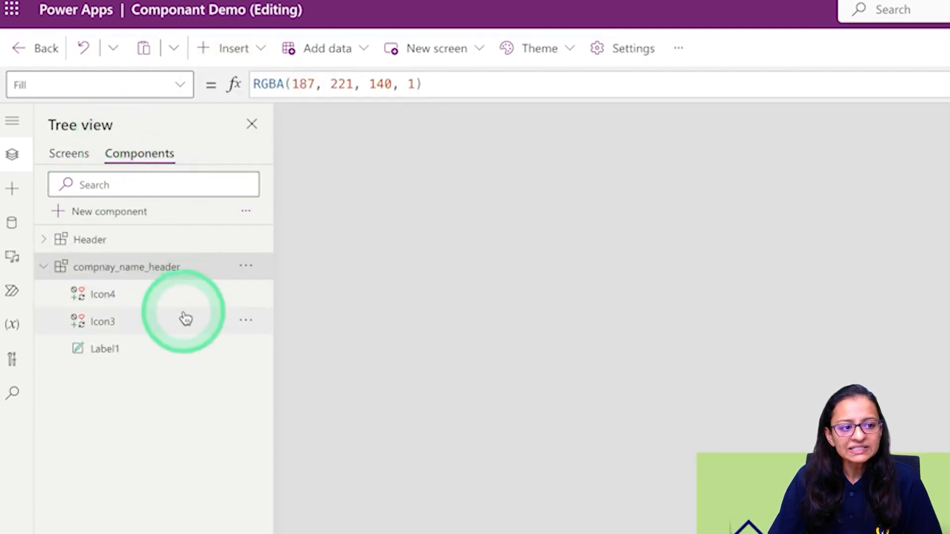
left_click(84, 167)
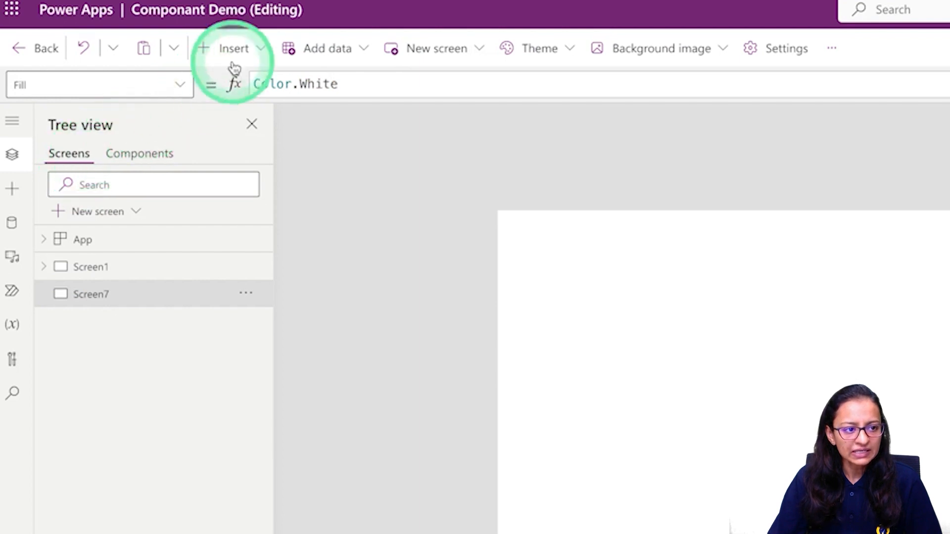
left_click(247, 50)
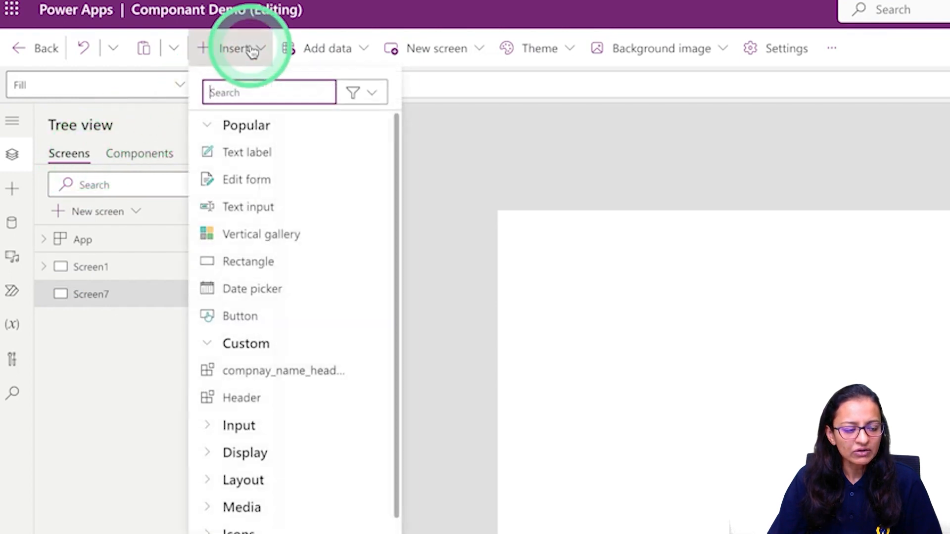
left_click(247, 347)
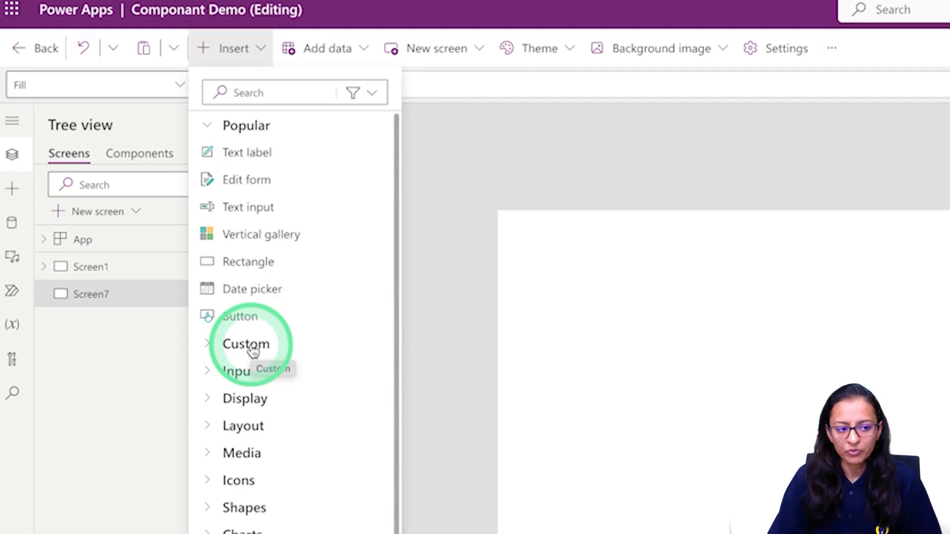
left_click(213, 349)
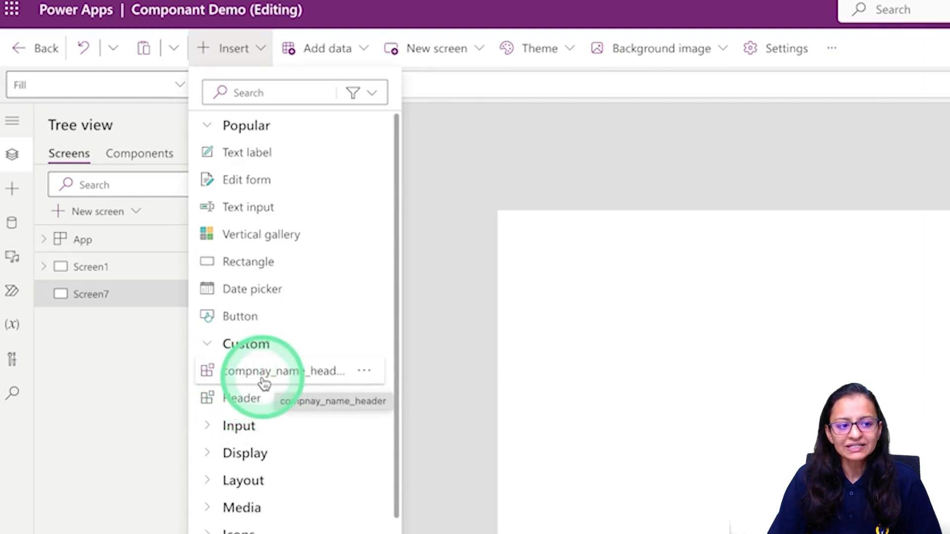
left_click(298, 372)
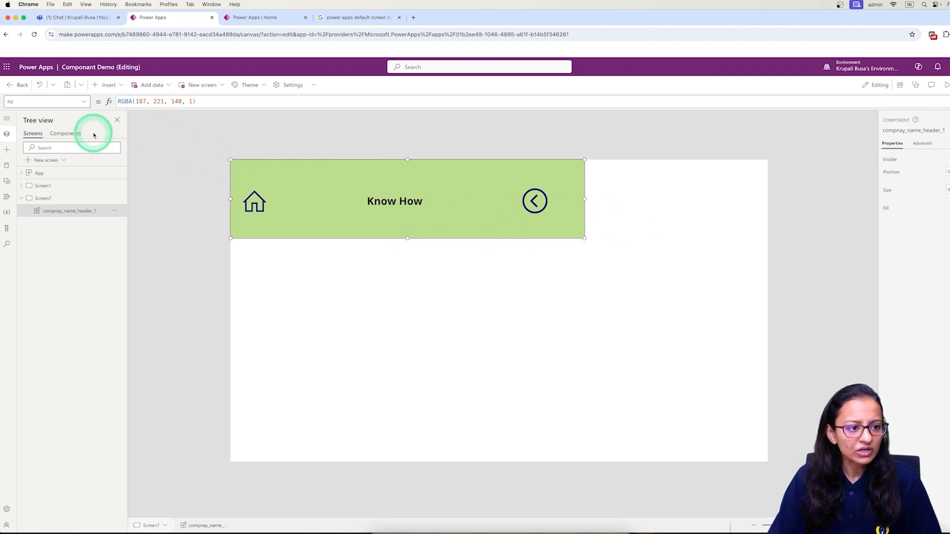
Set the header component's width to 1500 and save the app.
left_click(71, 134)
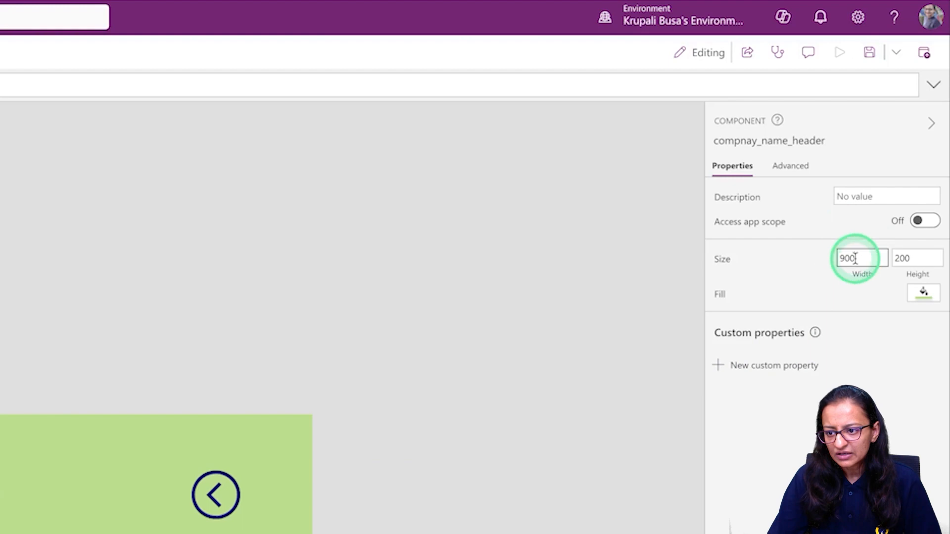
double_click(949, 191)
type("1000")
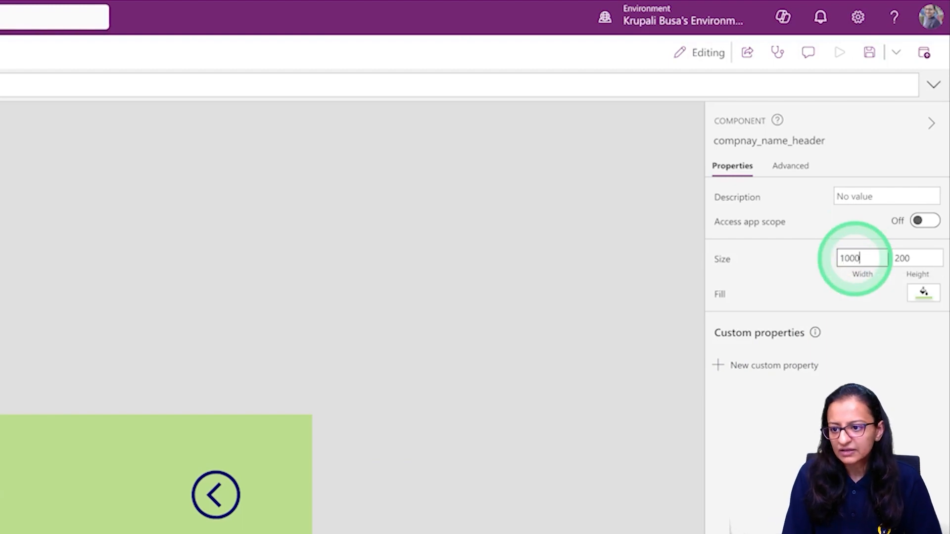
left_click(870, 58)
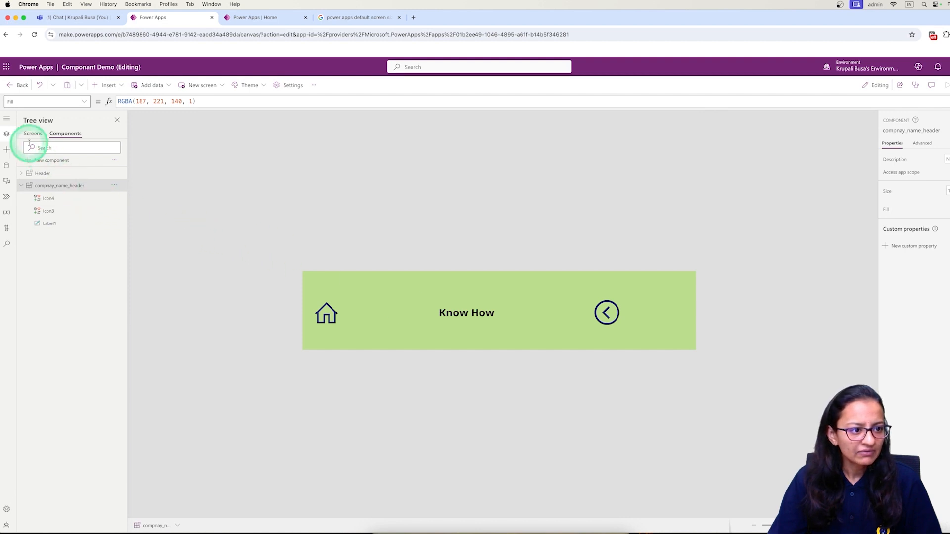
left_click(33, 135)
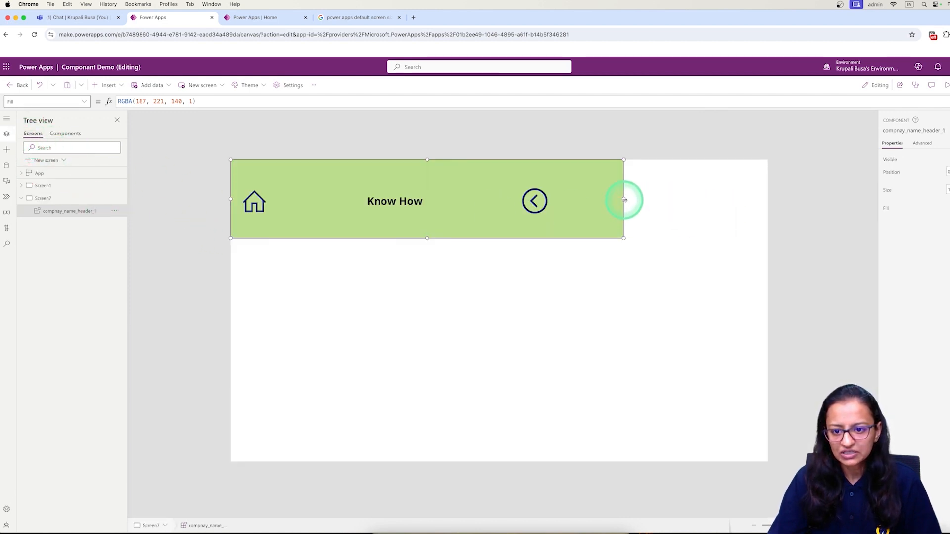
left_click(67, 133)
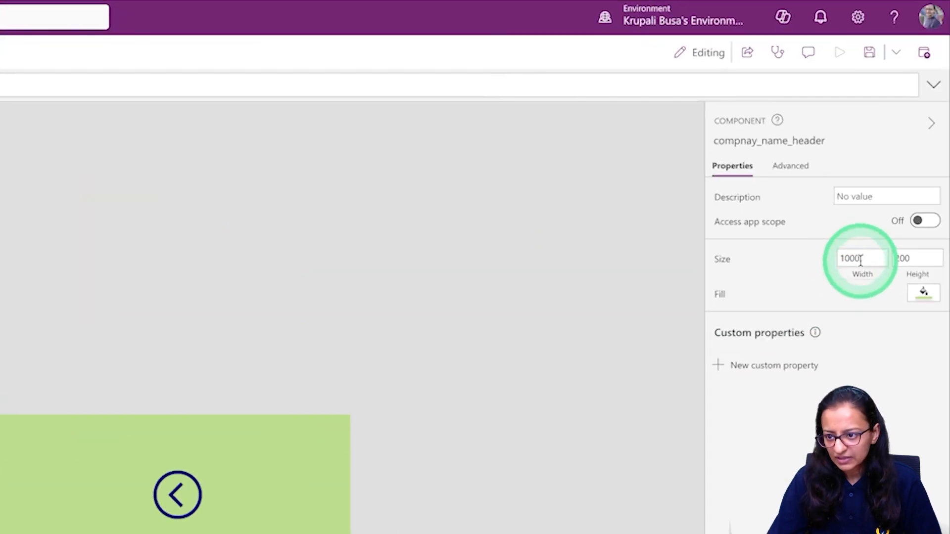
left_click(860, 260)
type("15")
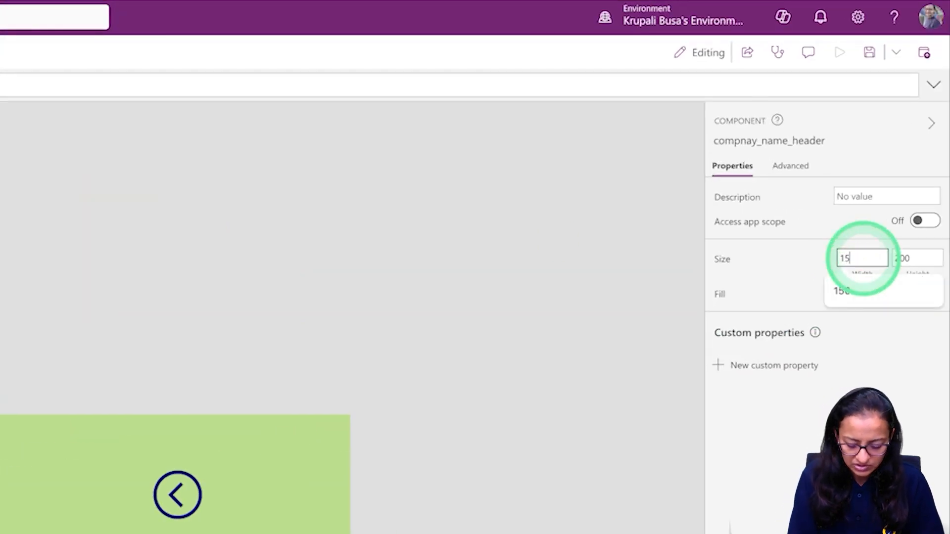
type("00")
key("Tab")
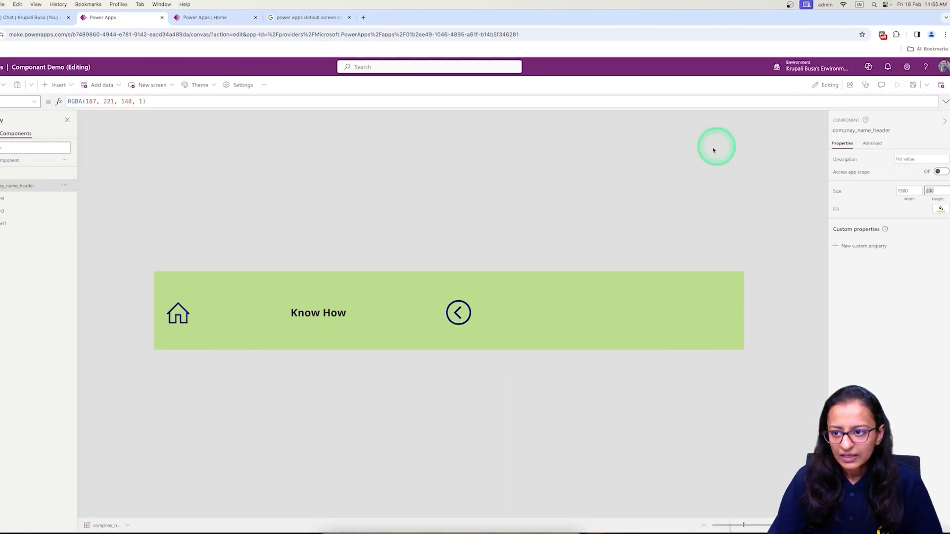
left_click(913, 85)
Move the back arrow to the header's right end, centre the Know How label, and save.
left_click_drag(459, 315, 692, 307)
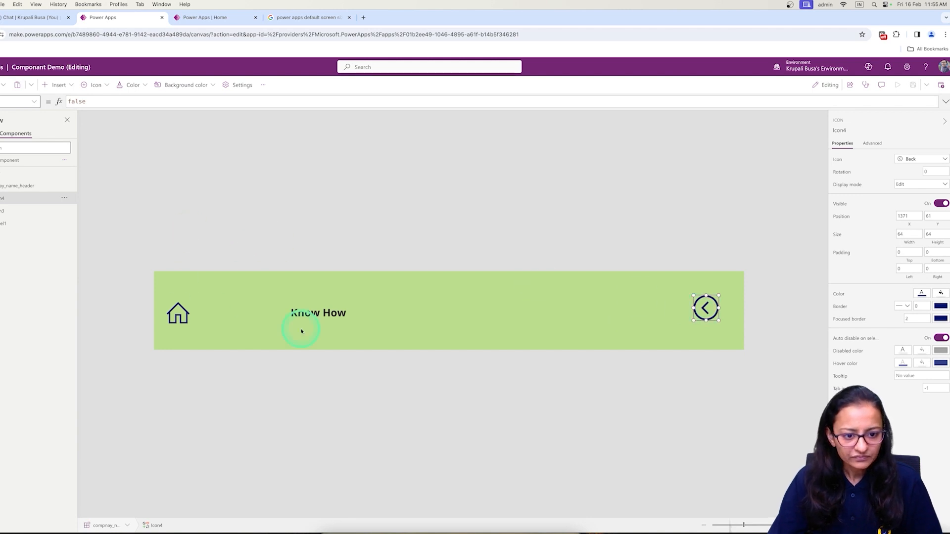
left_click_drag(331, 317, 453, 314)
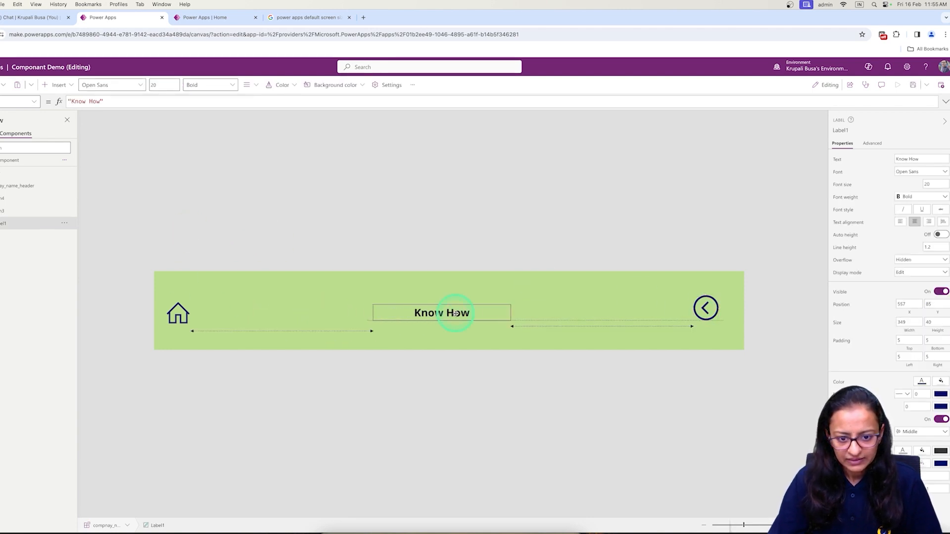
left_click(913, 85)
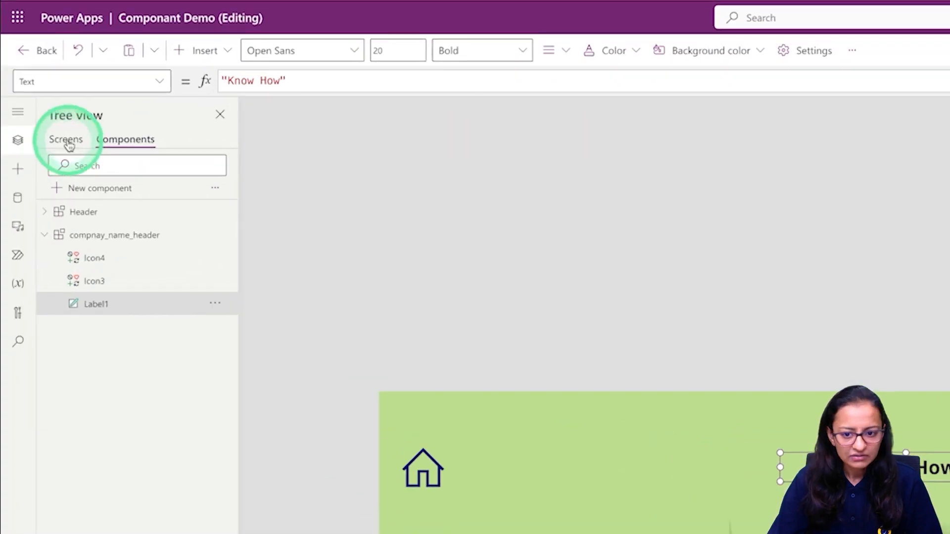
left_click(0, 134)
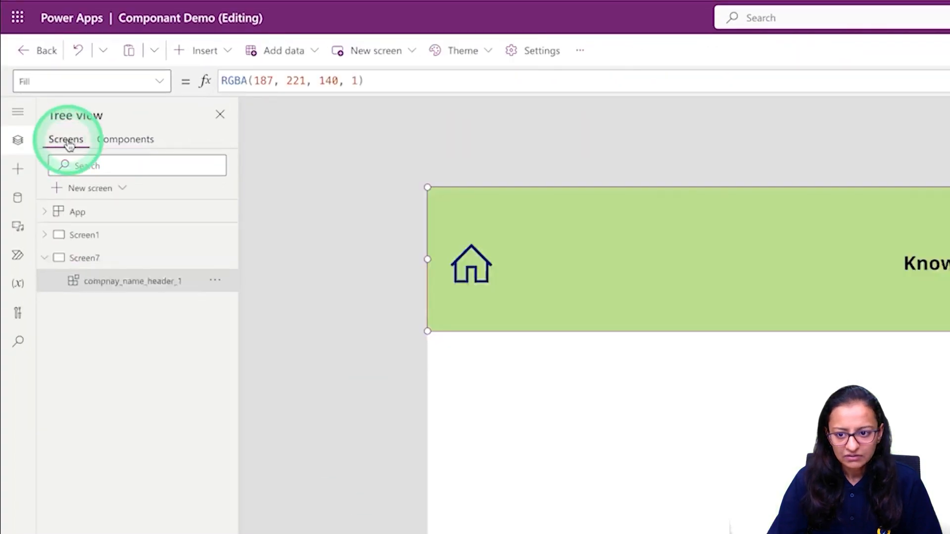
left_click(124, 139)
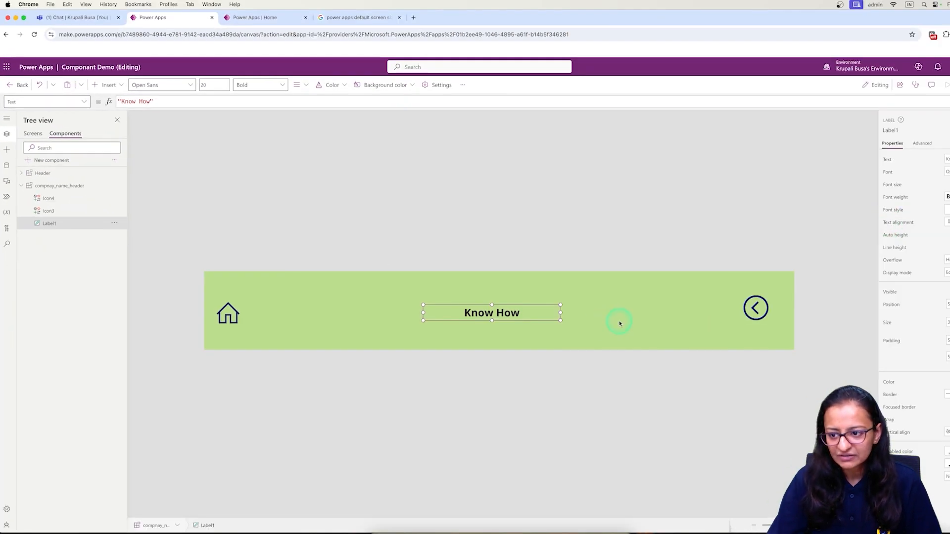
Change the component width to 1200, then back to 1500.
left_click(619, 323)
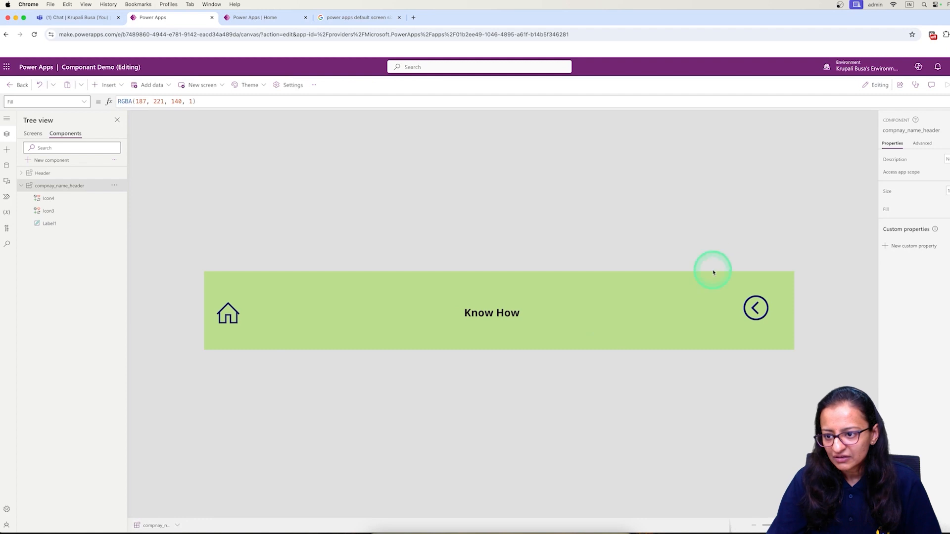
left_click(871, 259)
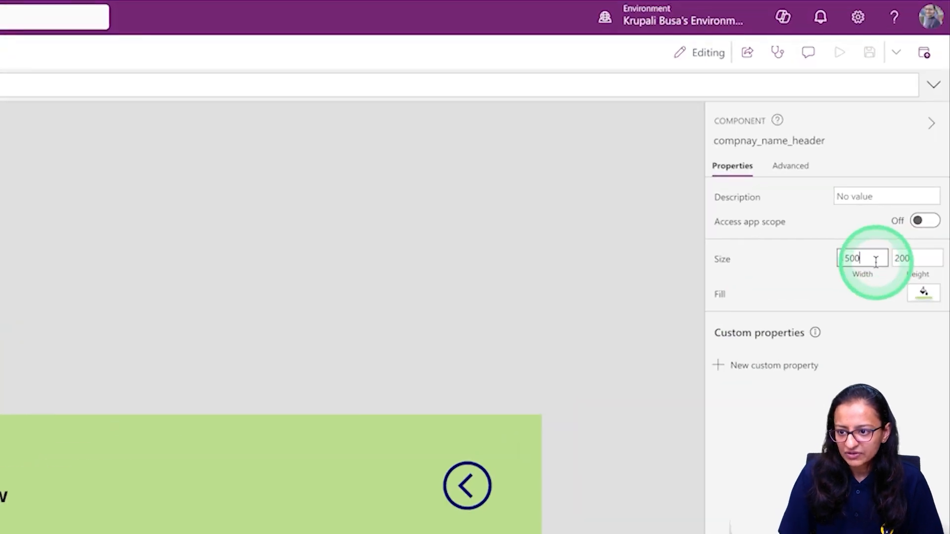
key("BackSpace")
key("BackSpace")
key("BackSpace")
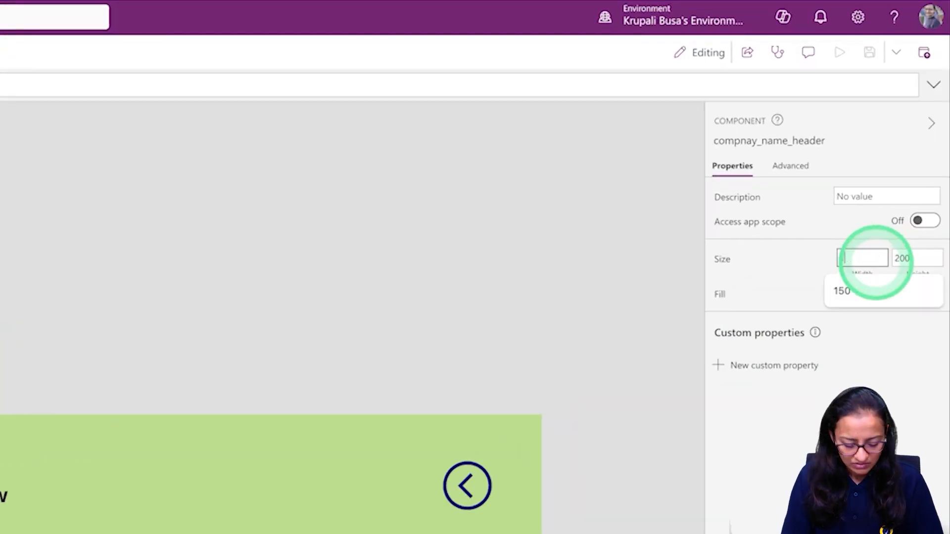
type("20")
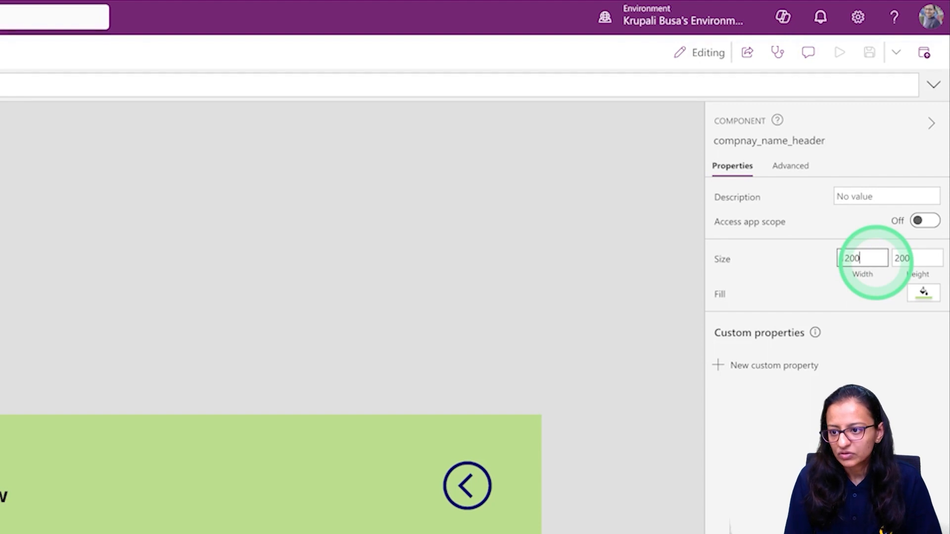
type("0")
left_click(586, 501)
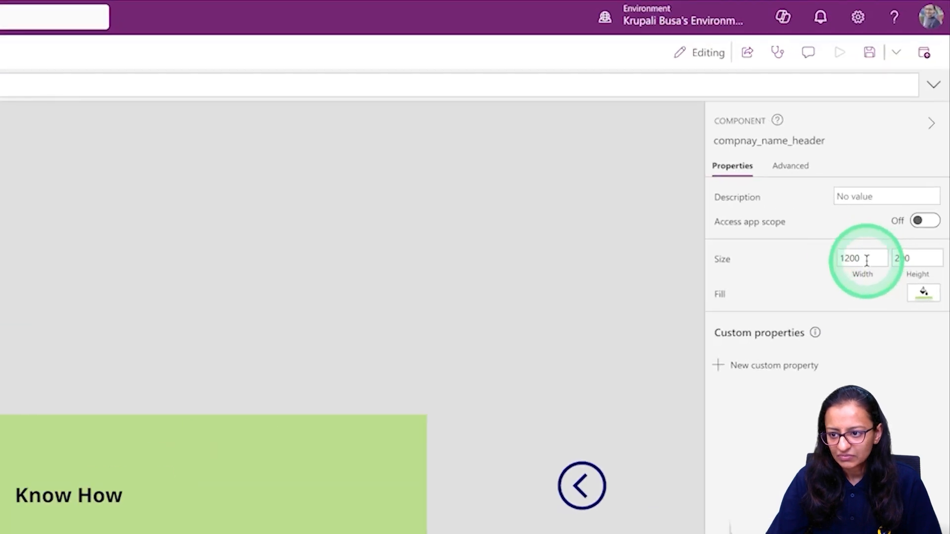
double_click(911, 191)
type("150")
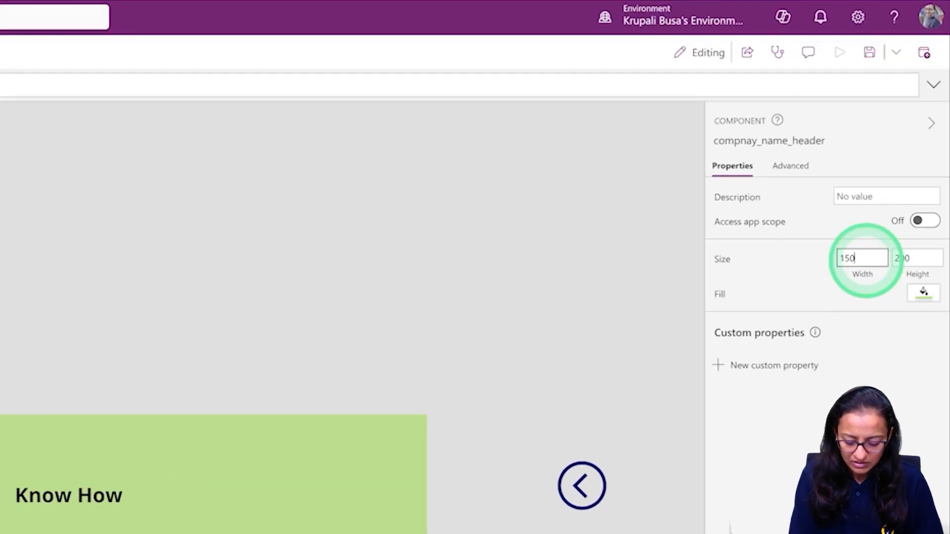
key("Return")
Shift the back-arrow icon left and set the component width to 1200.
left_click(480, 496)
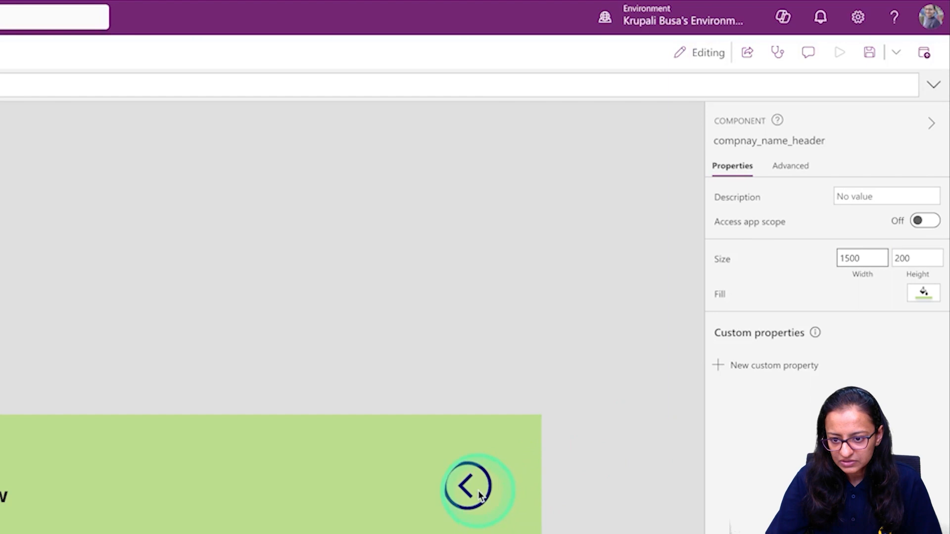
left_click_drag(424, 498, 324, 505)
left_click(479, 507)
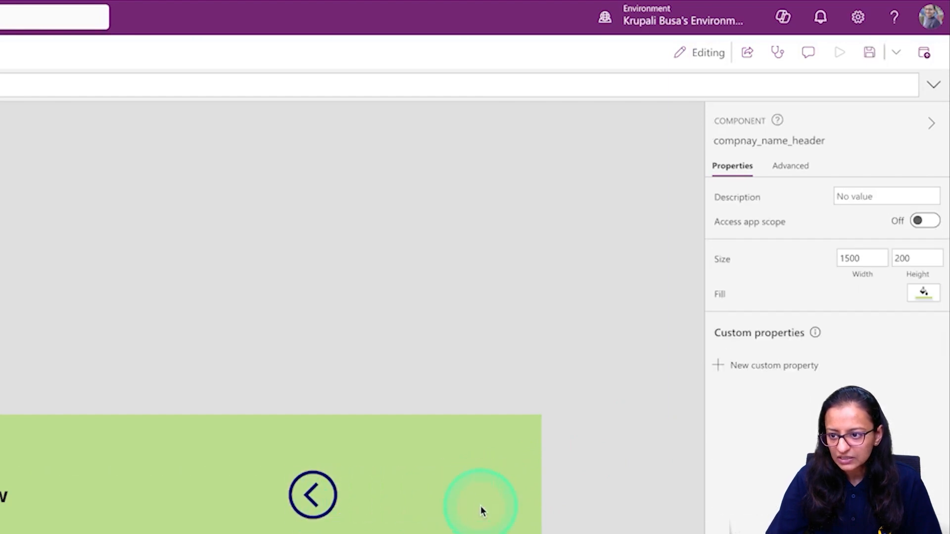
left_click(863, 258)
double_click(863, 258)
type("12")
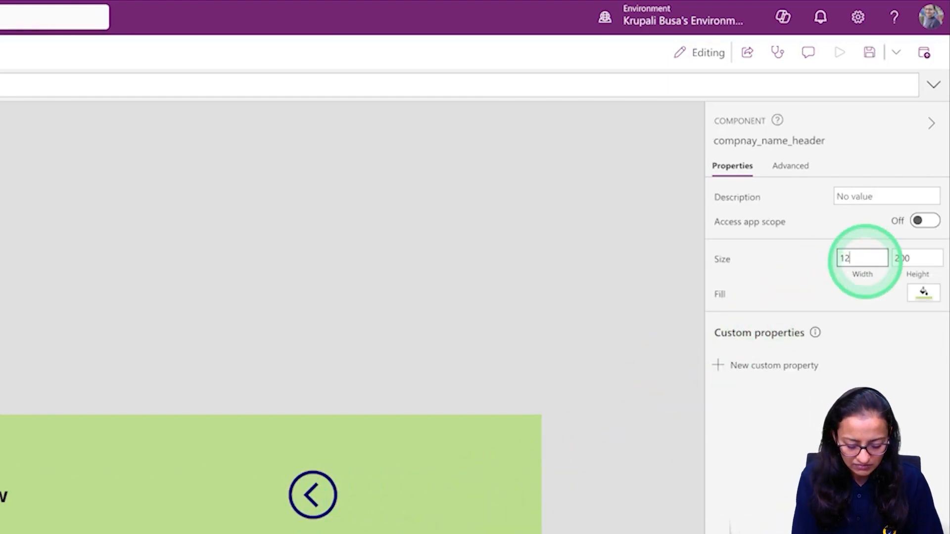
type("00")
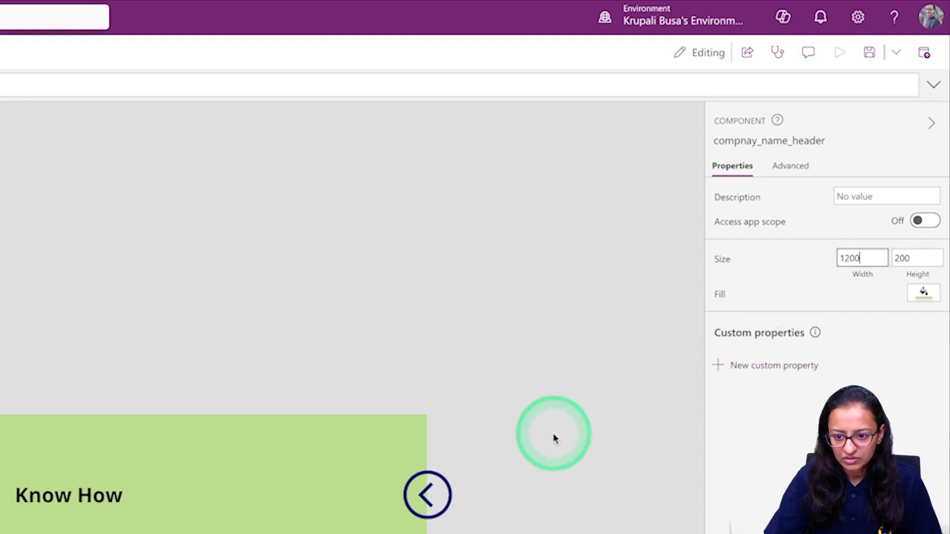
left_click_drag(425, 497, 389, 500)
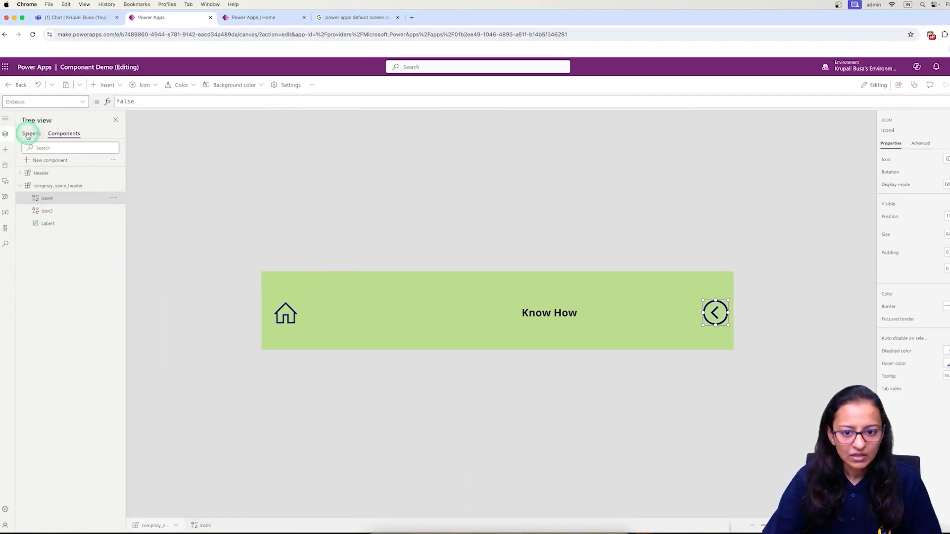
Widen the header slightly on Screen7 and compare it with Screen1.
left_click(31, 133)
left_click_drag(702, 199, 765, 198)
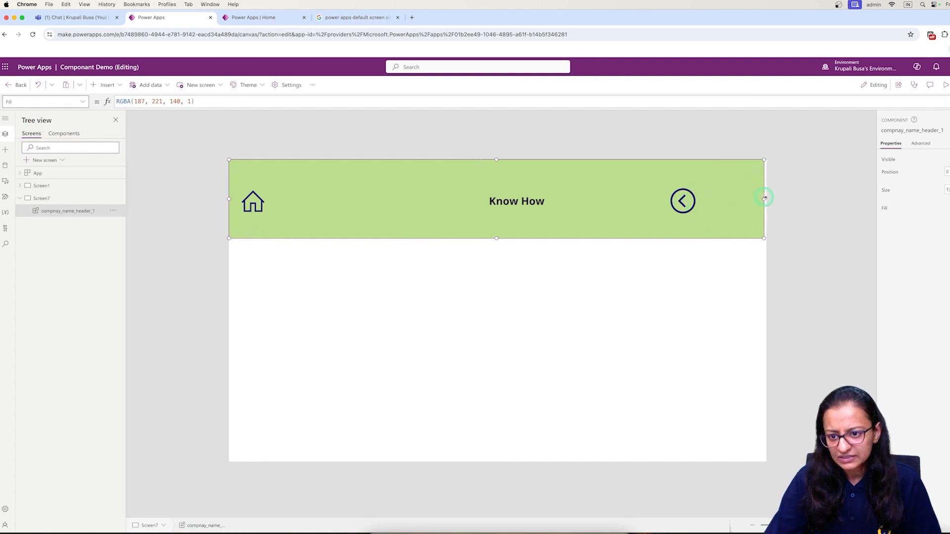
left_click(509, 375)
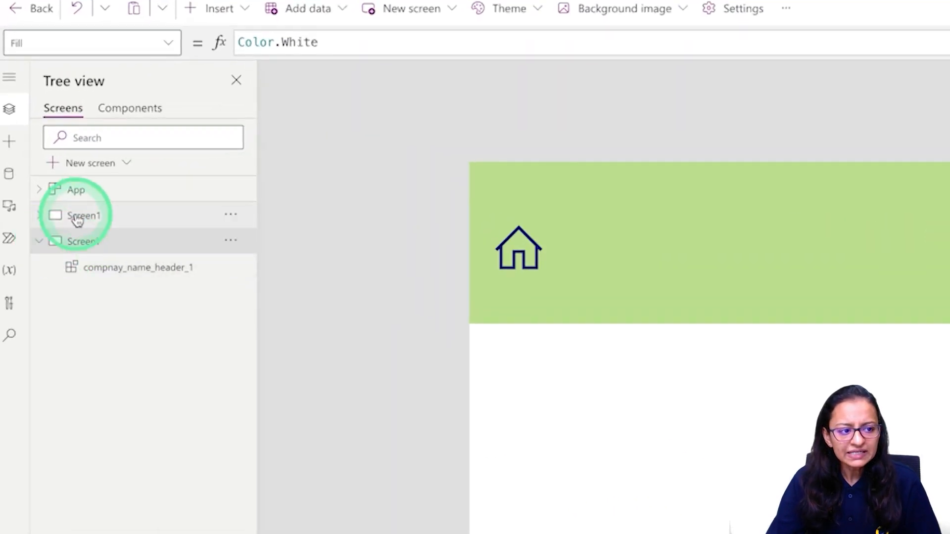
left_click(77, 220)
left_click(74, 247)
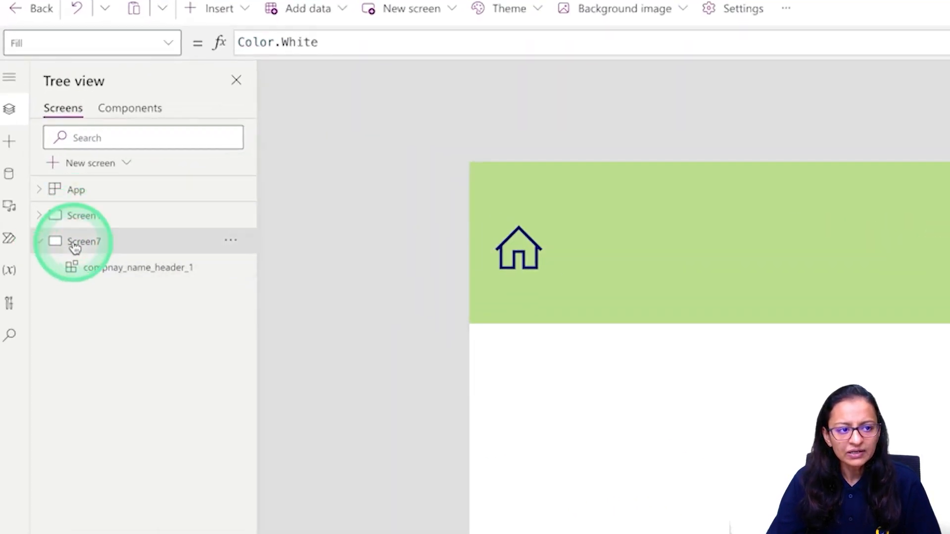
Drag the Know How label left to centre it, then check it on Screen7.
left_click(126, 109)
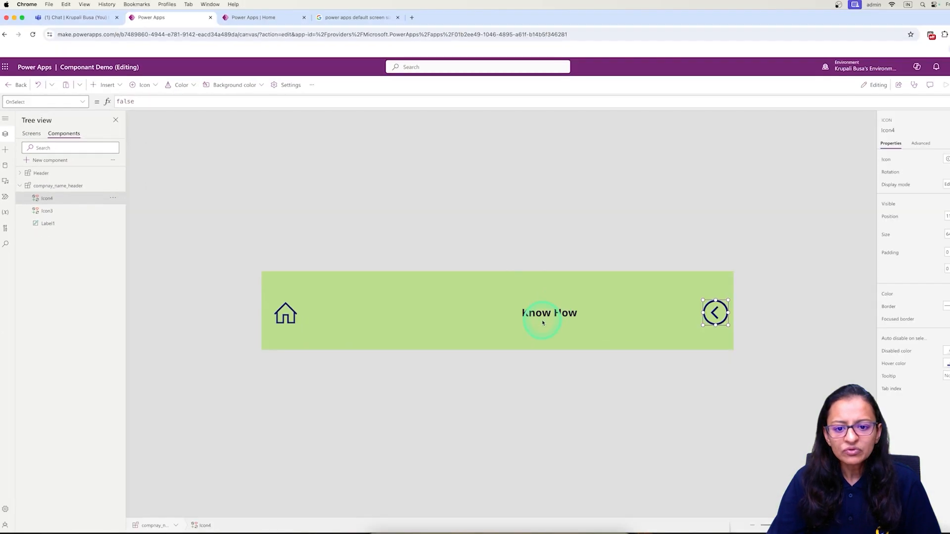
left_click_drag(546, 318, 503, 316)
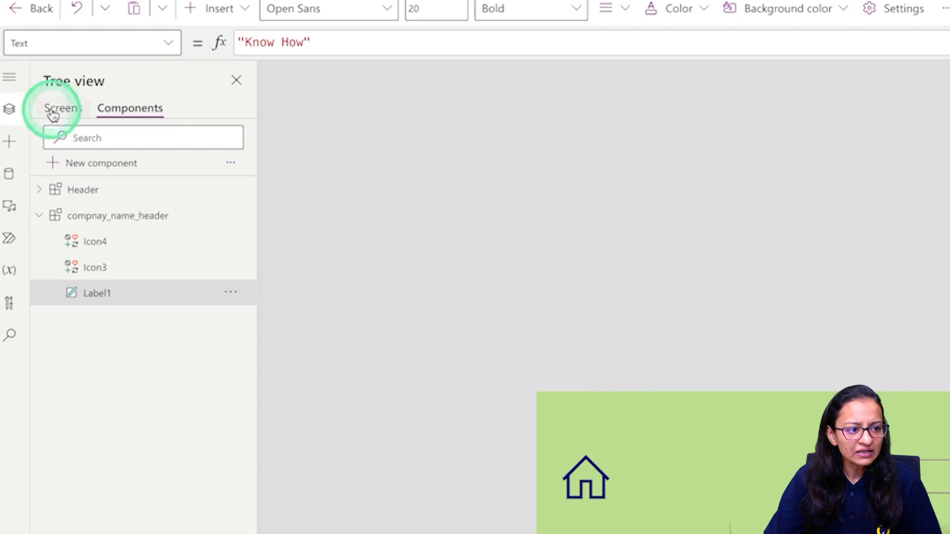
left_click(31, 134)
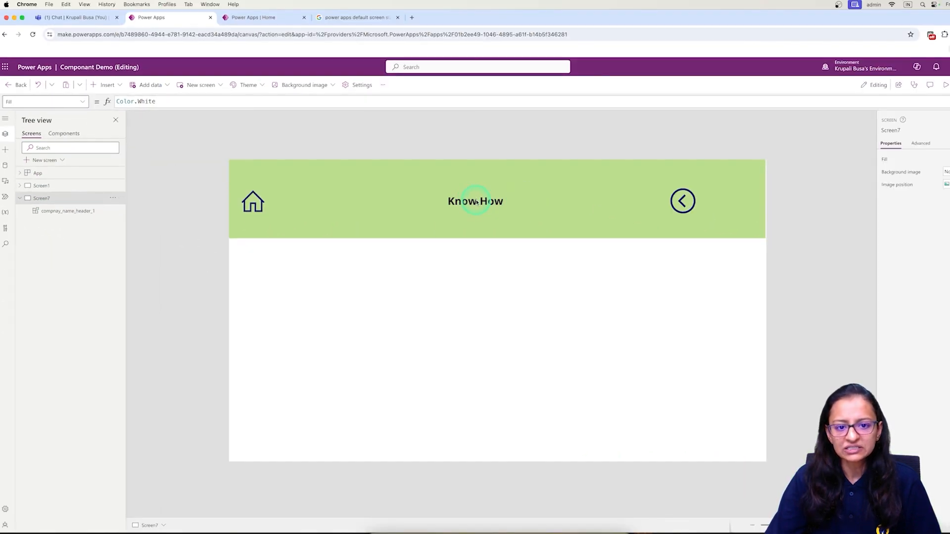
left_click(476, 202)
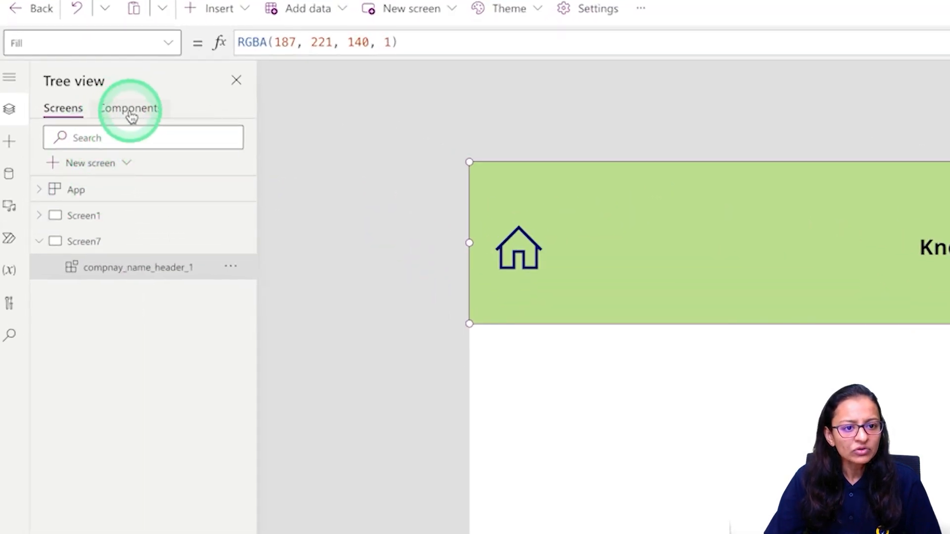
left_click(64, 134)
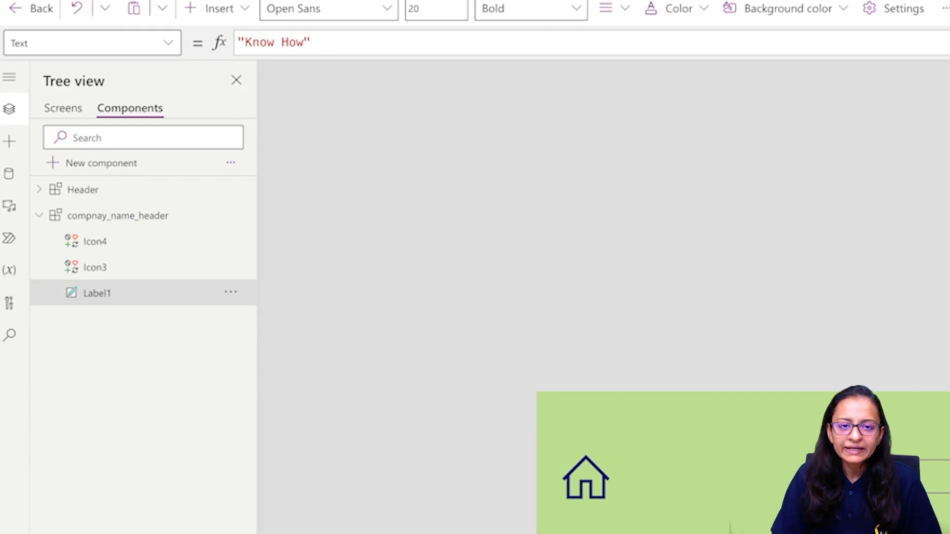
Browse the Insert controls list and the property dropdowns of the label and header component.
left_click(58, 104)
left_click(222, 9)
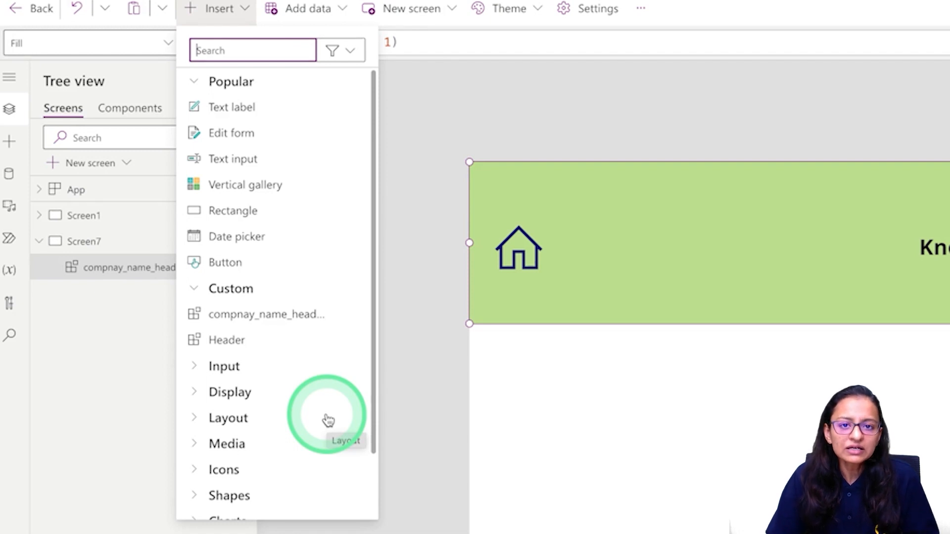
left_click(707, 525)
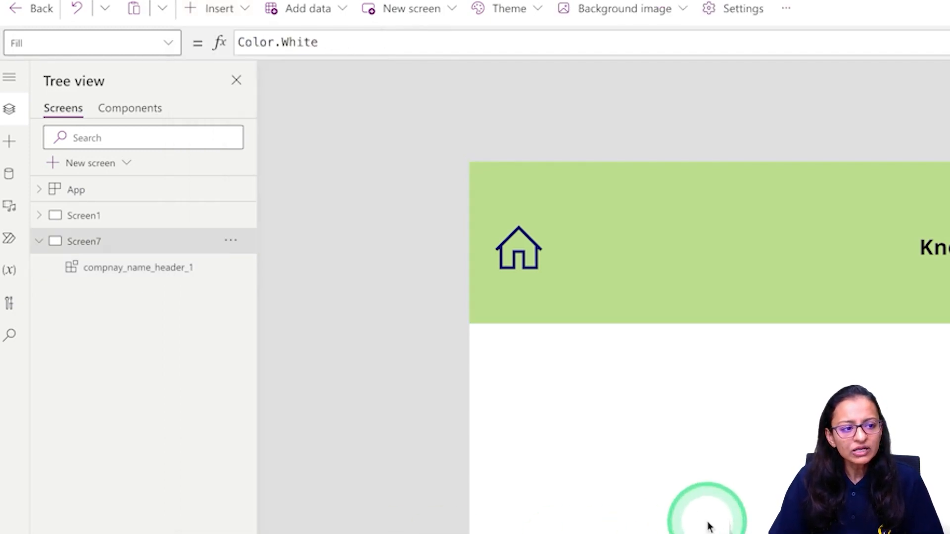
left_click(145, 112)
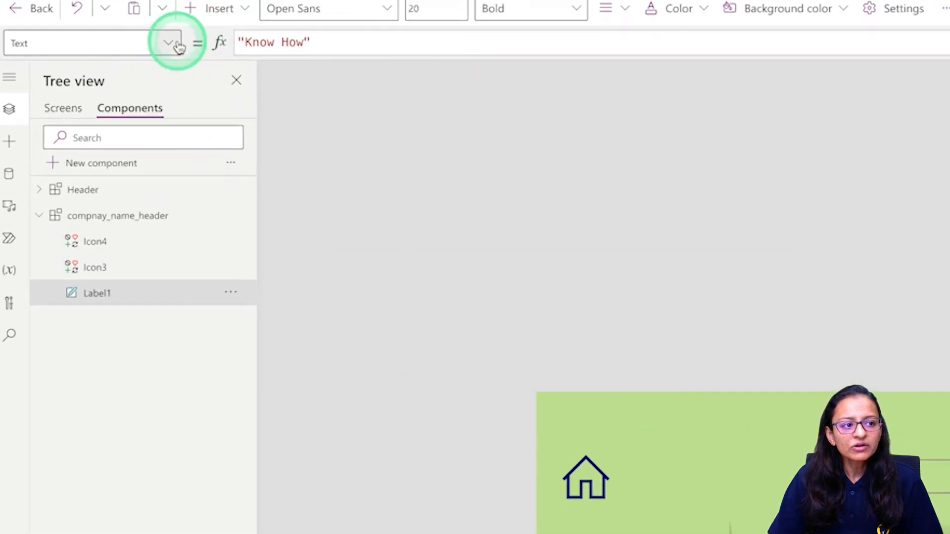
left_click(168, 44)
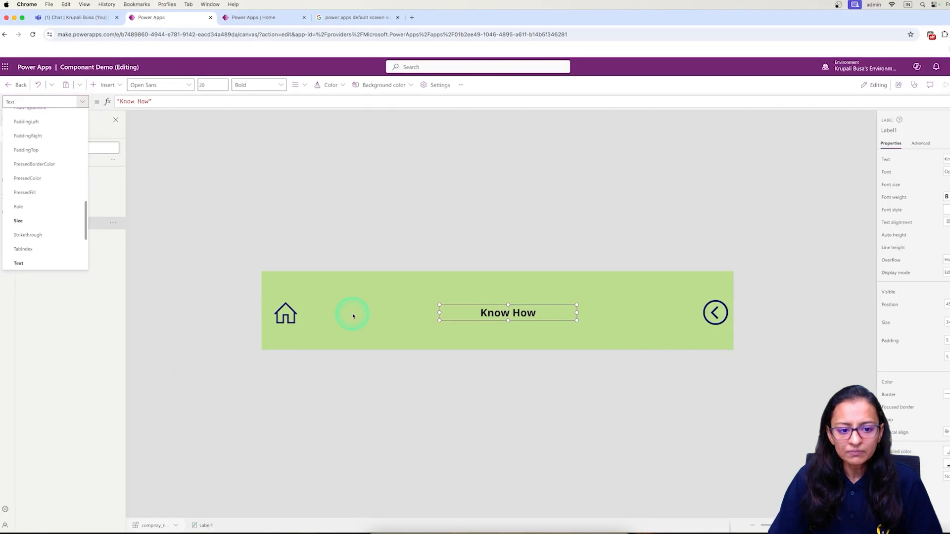
left_click(352, 316)
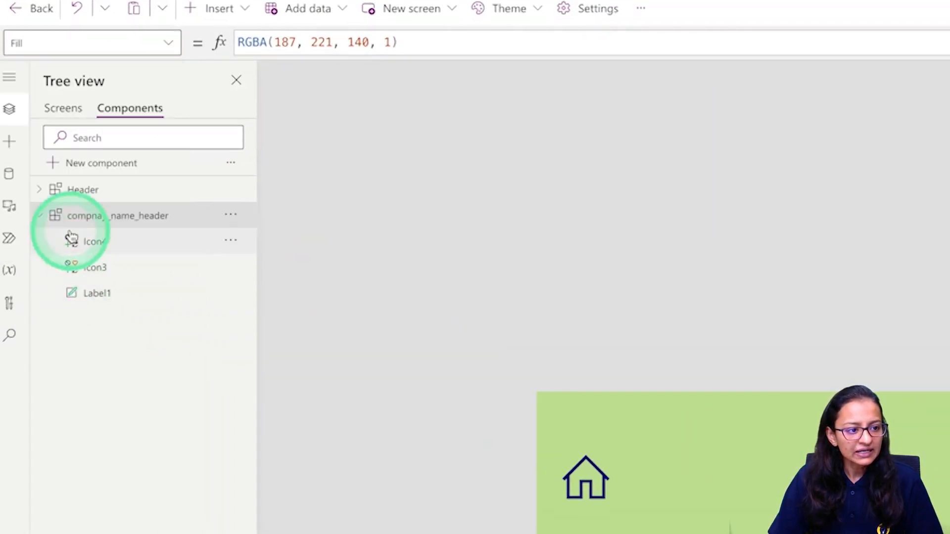
left_click(168, 44)
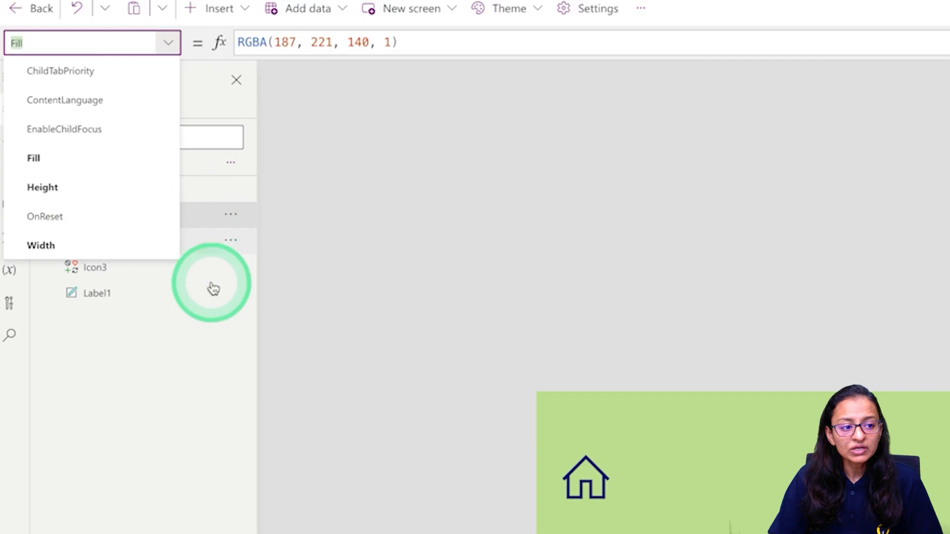
left_click(181, 375)
Bring Screen7 back into view with the header across its top.
left_click(58, 113)
left_click(114, 236)
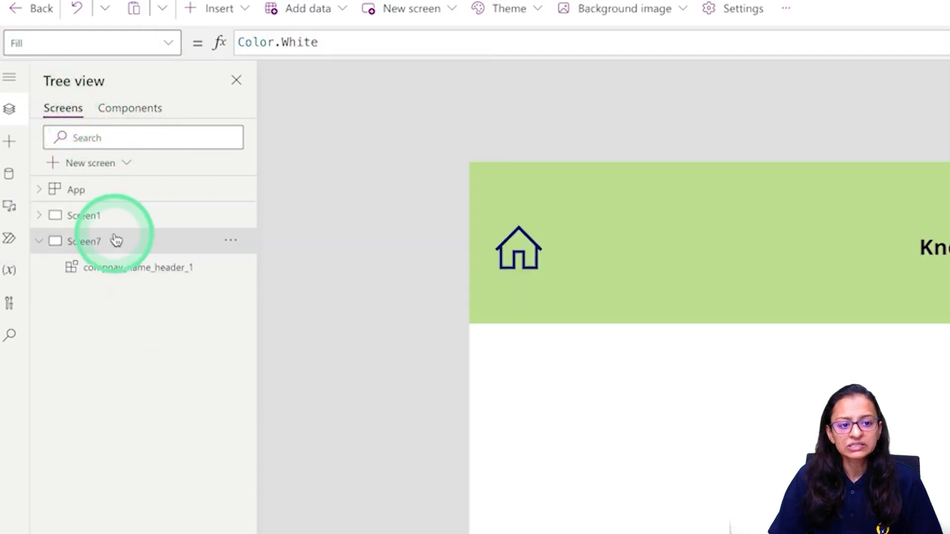
left_click(141, 124)
Reopen compnay_name_header for editing to see its 1200 by 200 size and custom properties.
left_click(143, 117)
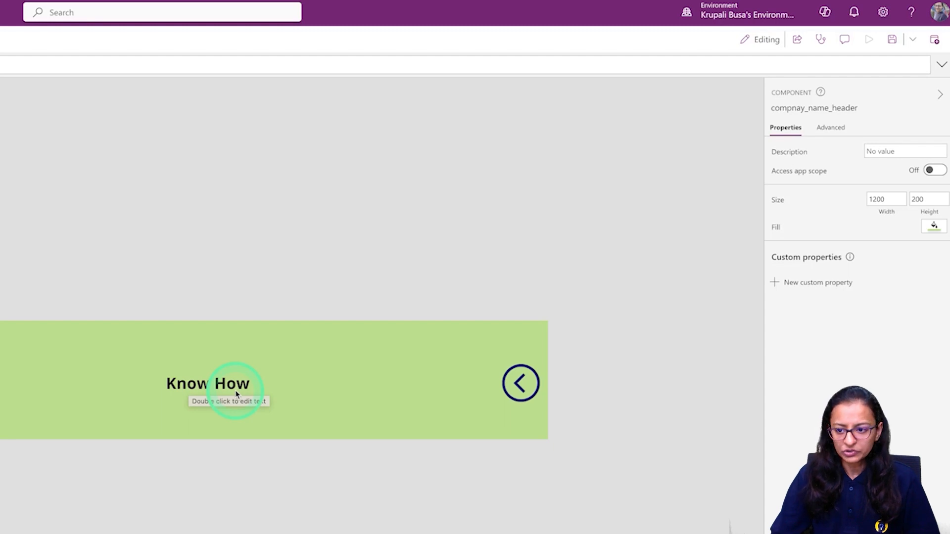
left_click(773, 285)
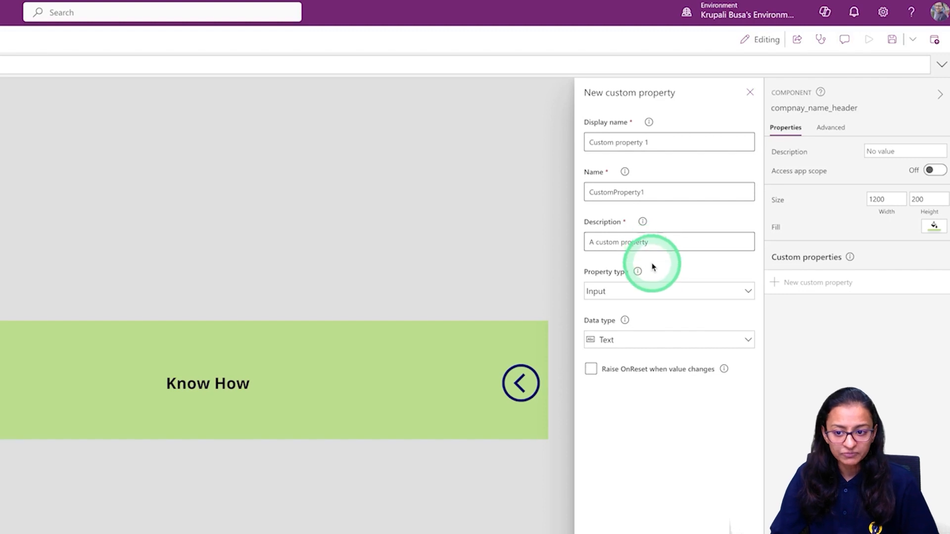
left_click(654, 291)
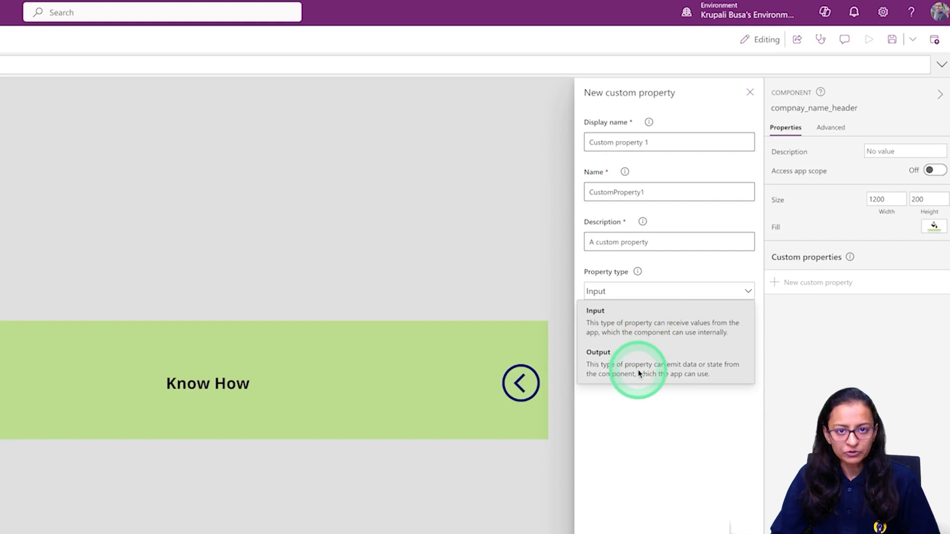
left_click(637, 327)
left_click(627, 342)
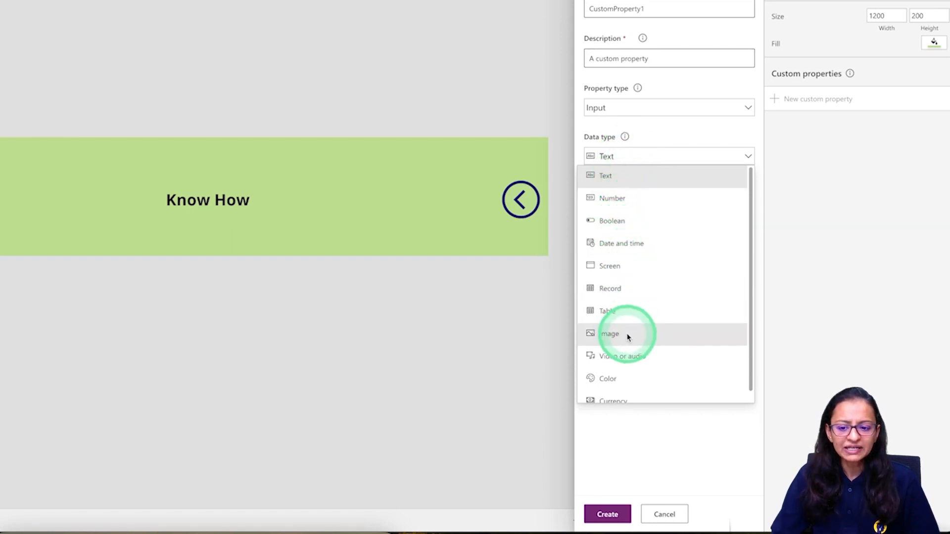
left_click(664, 514)
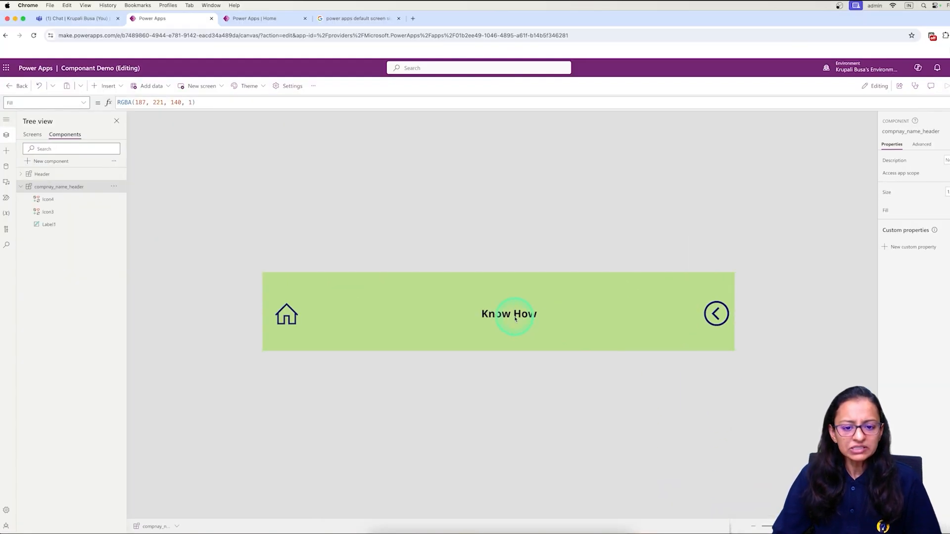
Check Label1's 'Know How' text, then start a new custom property on compnay_name_header.
left_click(515, 319)
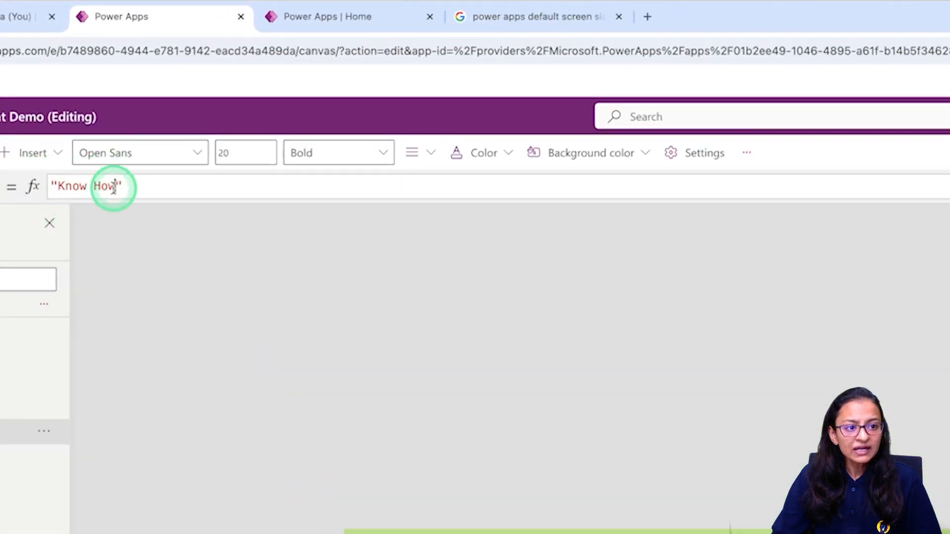
left_click_drag(115, 186, 52, 185)
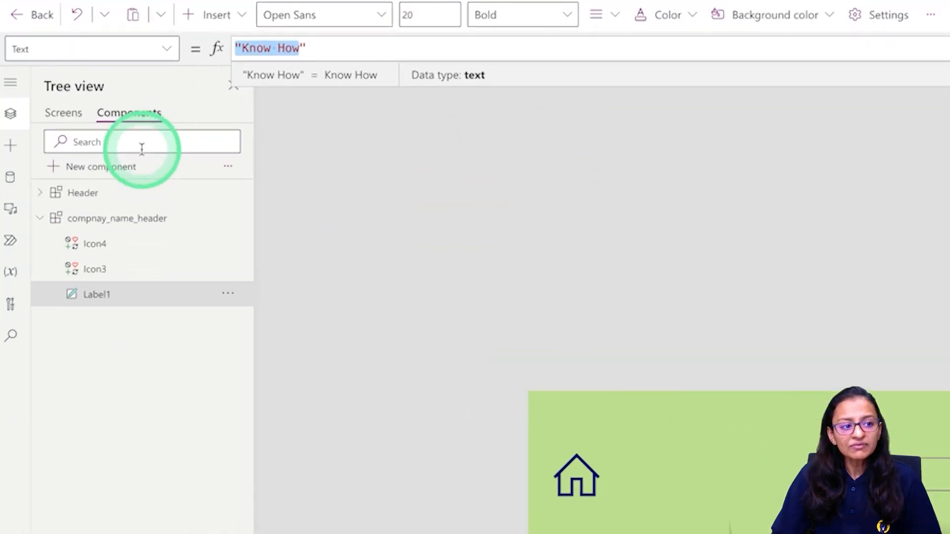
left_click(32, 135)
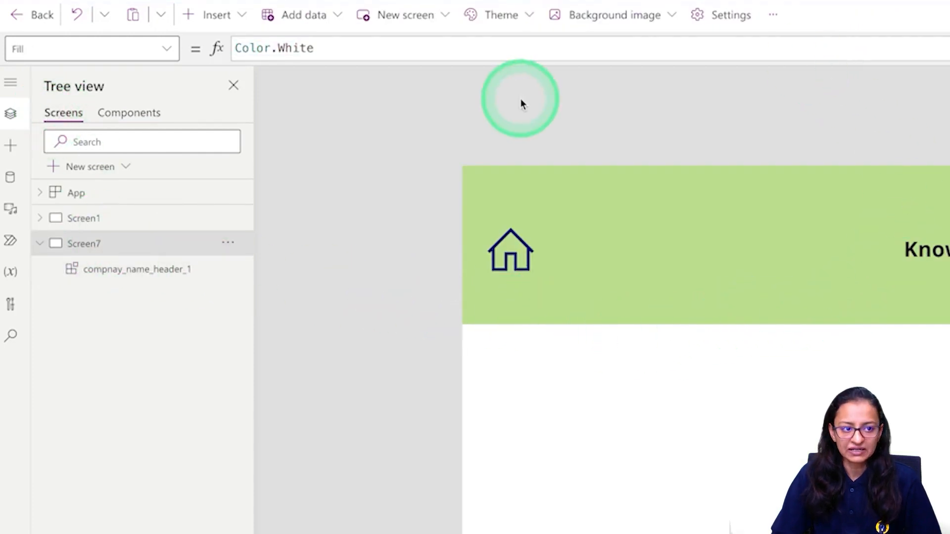
left_click(126, 113)
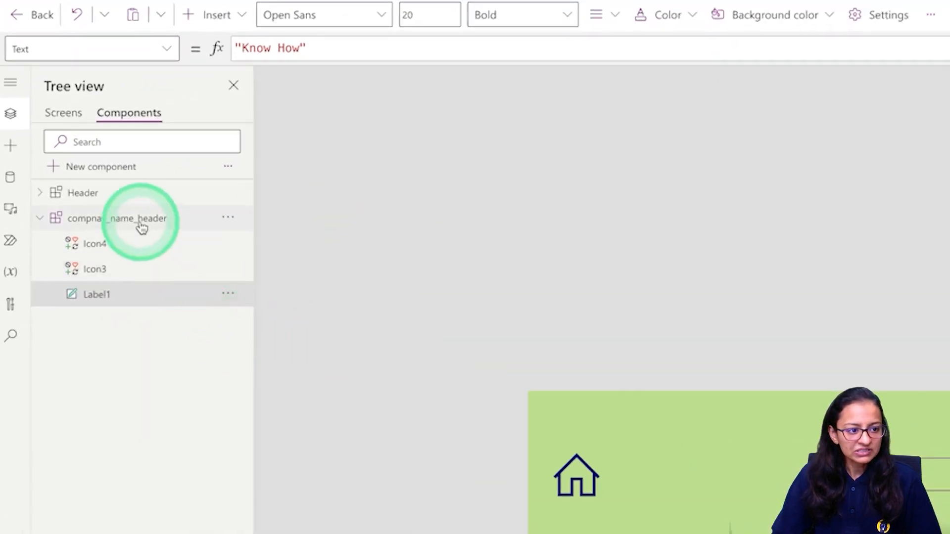
left_click(70, 190)
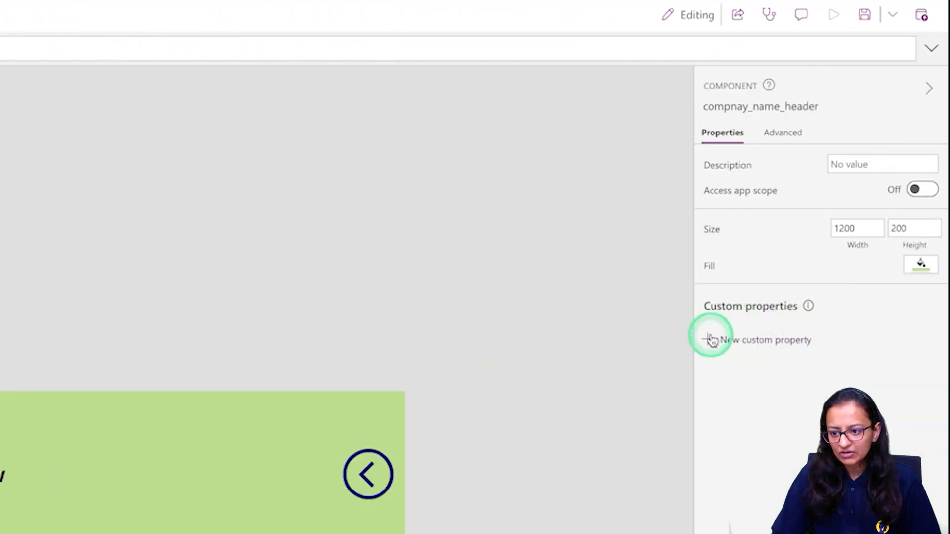
left_click(709, 339)
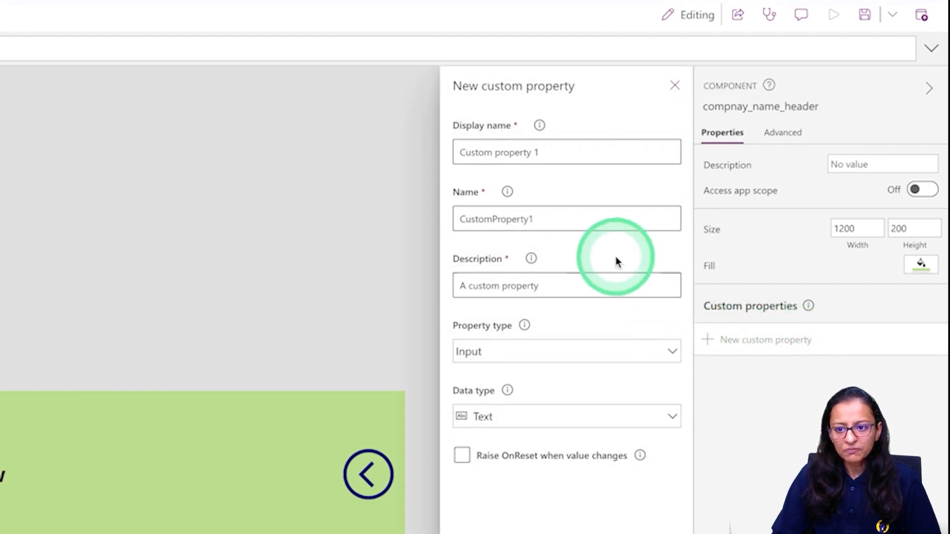
Create an Input custom property named companyName with Text data type.
left_click_drag(553, 150, 371, 159)
key("BackSpace")
type("compna")
key("BackSpace")
key("BackSpace")
key("BackSpace")
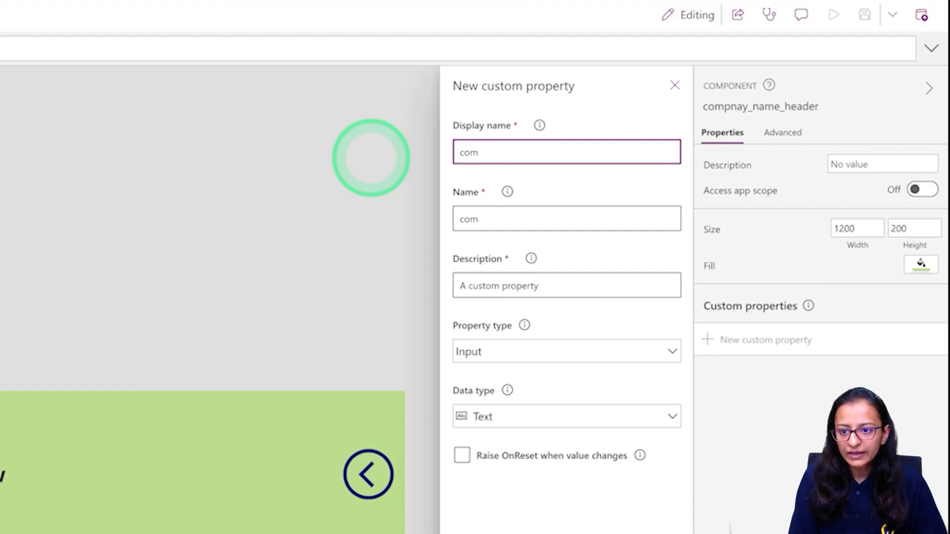
key("BackSpace")
key("BackSpace")
key("BackSpace")
type("compna")
key("BackSpace")
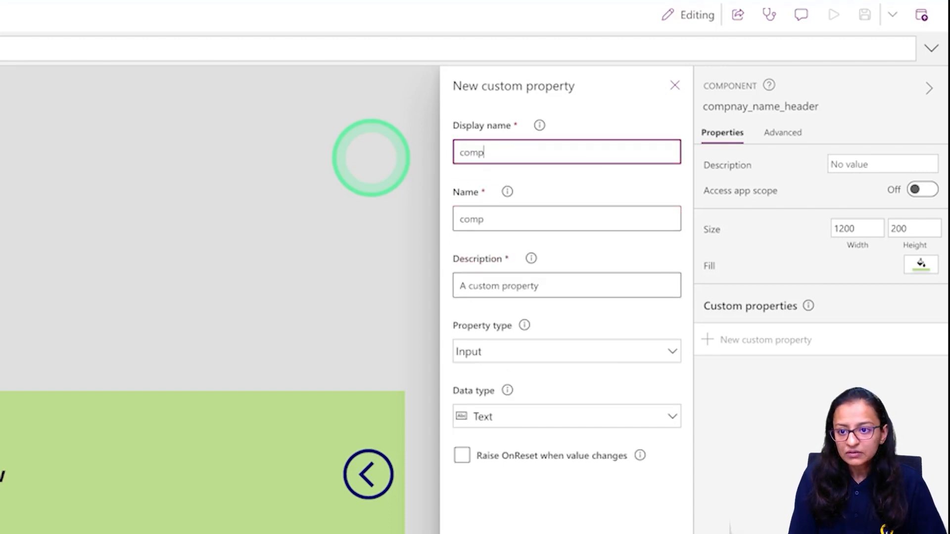
type("nyName")
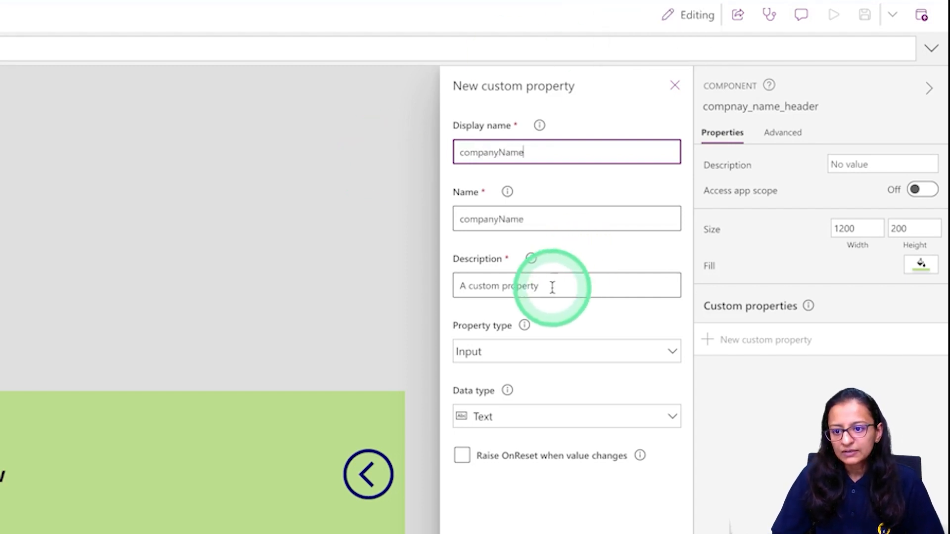
left_click(512, 353)
left_click(519, 414)
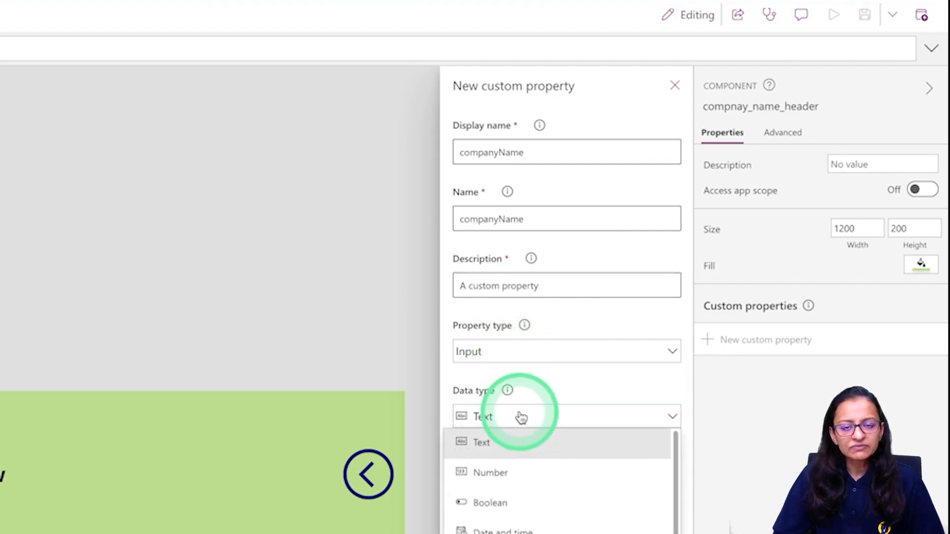
left_click(499, 444)
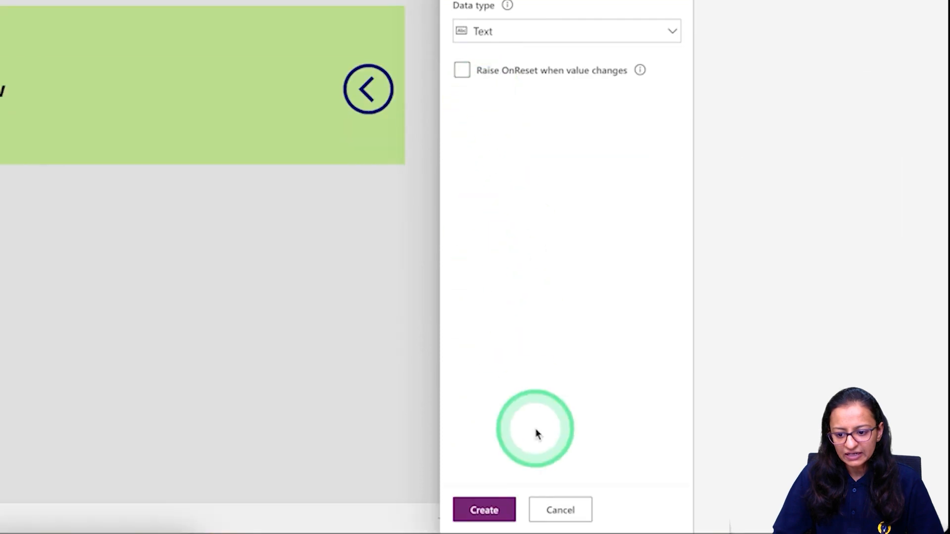
left_click(478, 510)
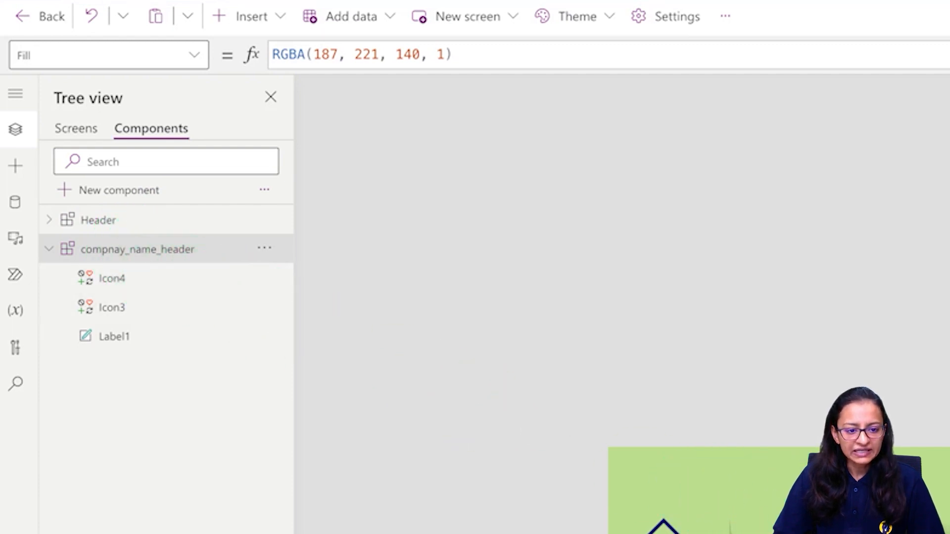
Give companyName the default value "Write your Company Name Here".
left_click(195, 60)
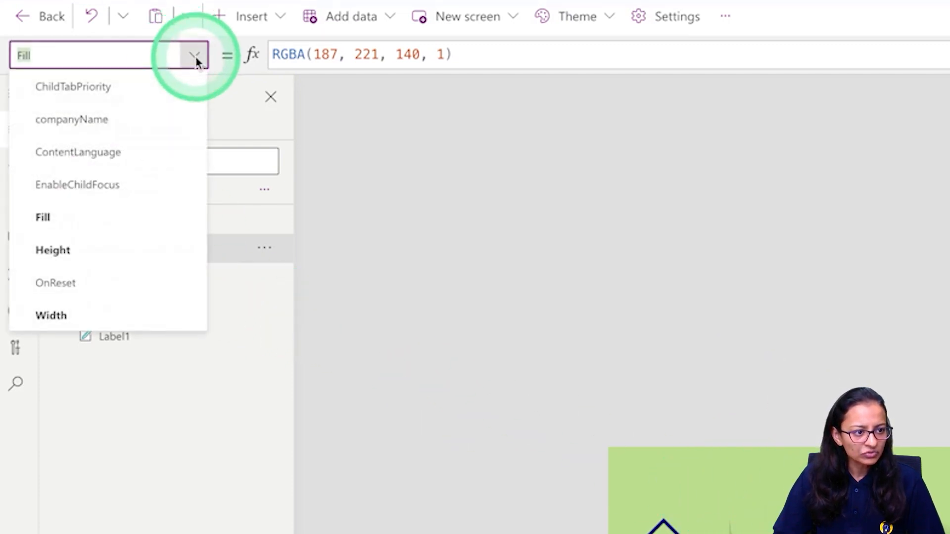
left_click(98, 128)
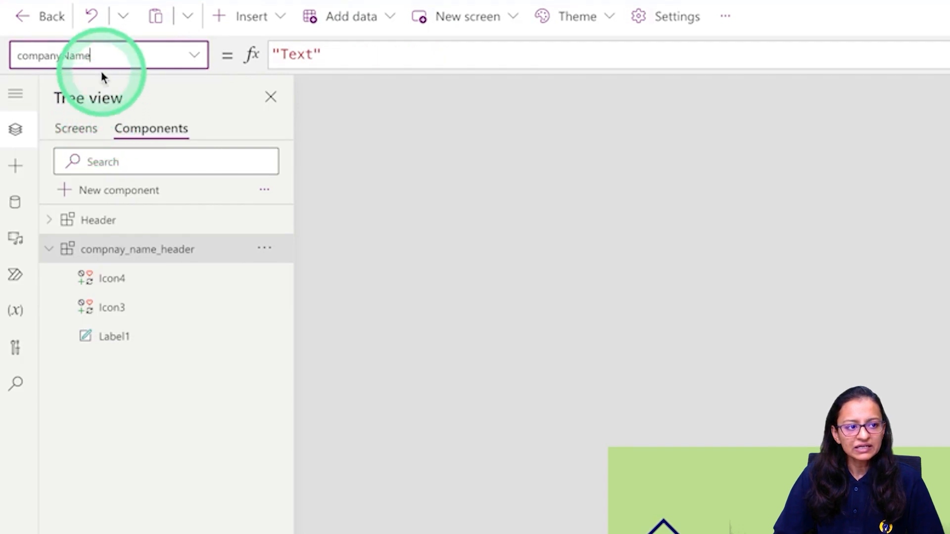
double_click(292, 54)
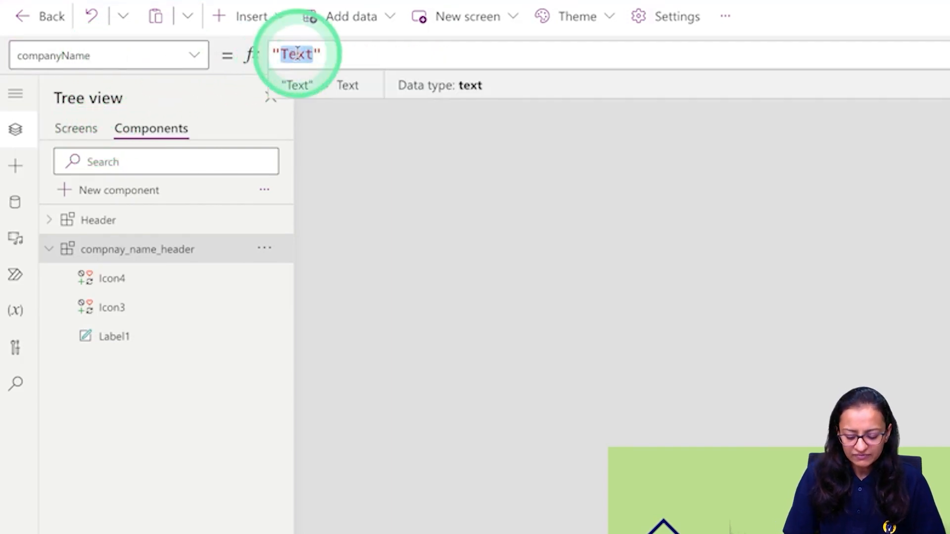
key("BackSpace")
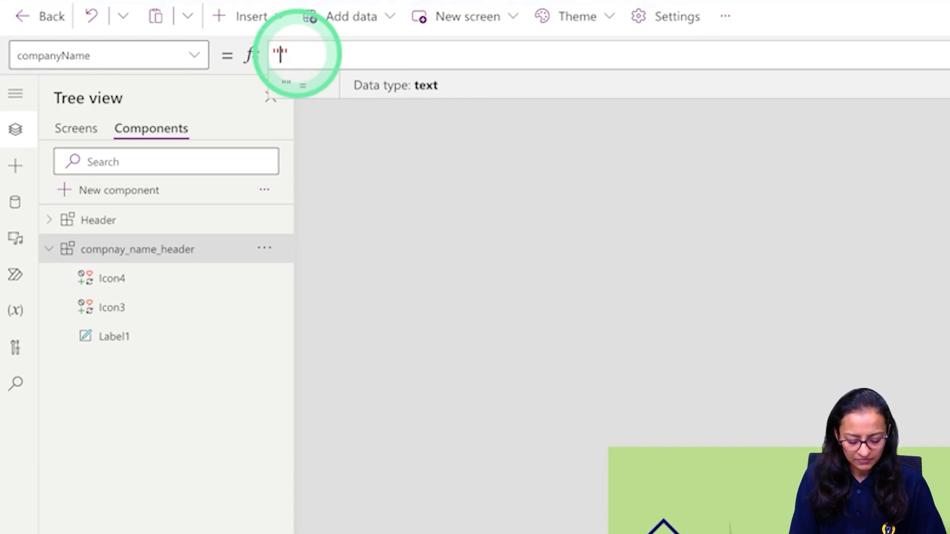
key("BackSpace")
type("\"Write ")
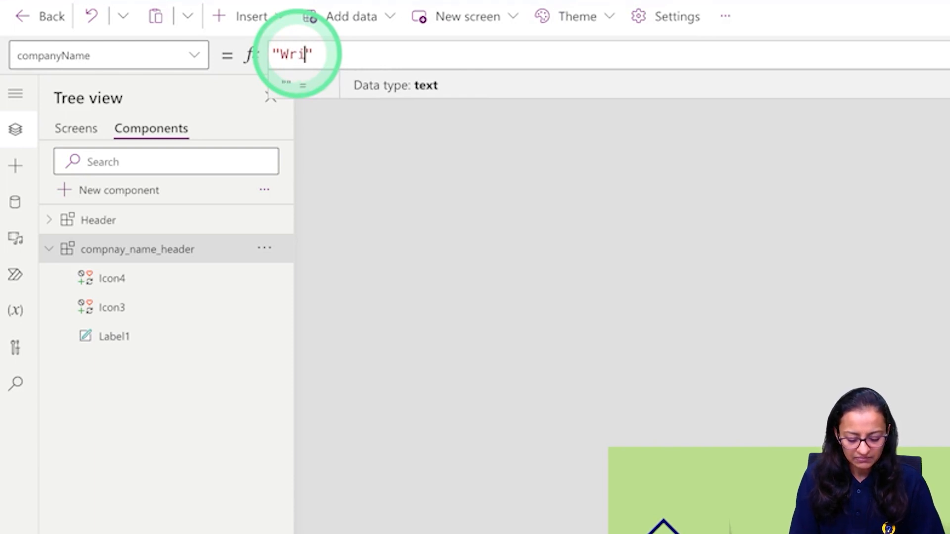
type("your Com")
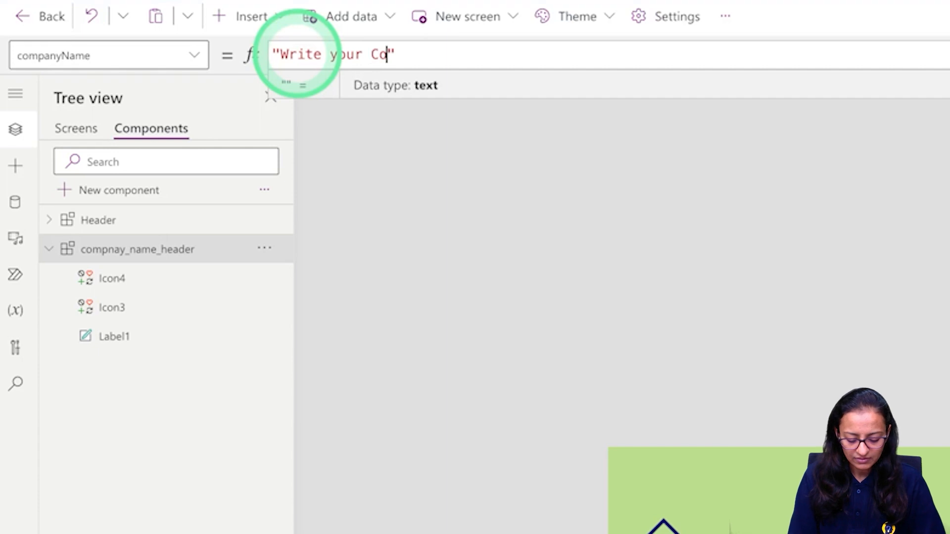
type("pany Name Here")
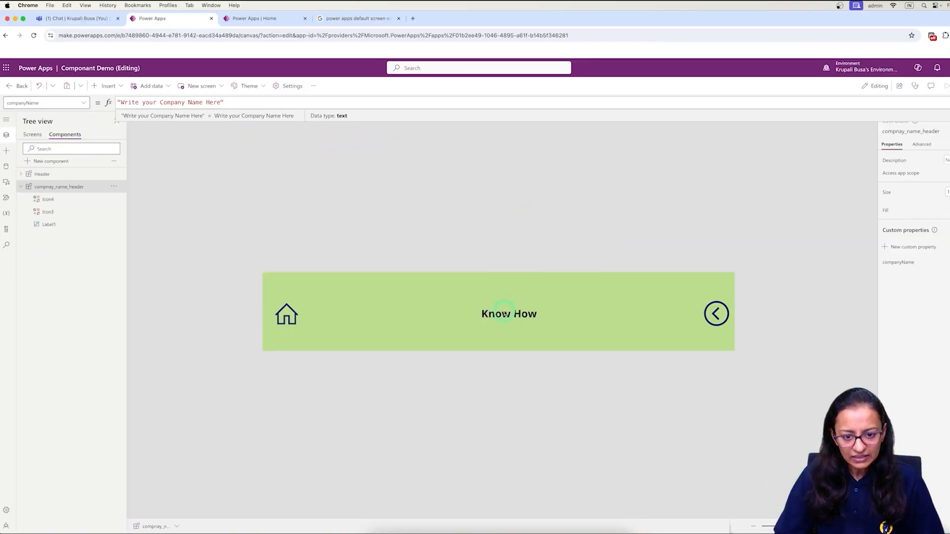
left_click(504, 313)
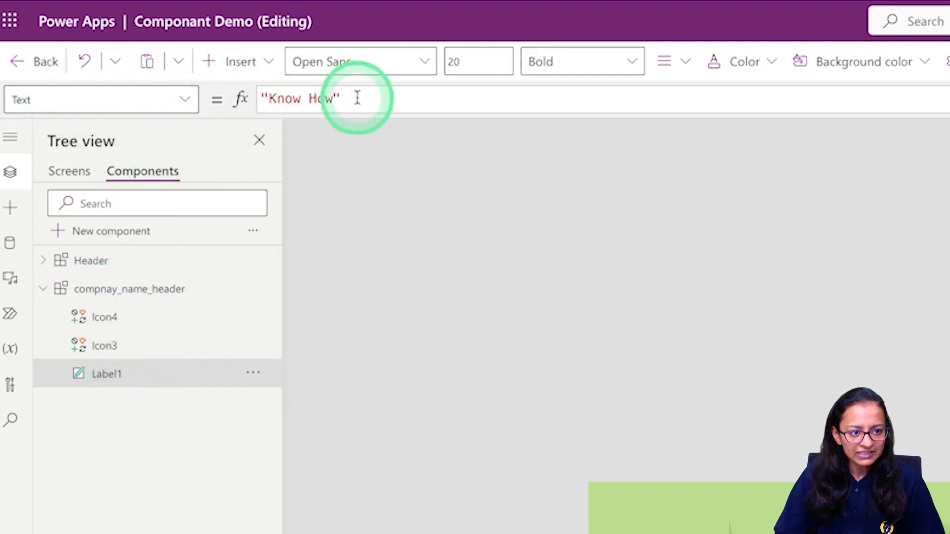
Replace Label1's 'Know How' Text formula with compnay_name_header.companyName.
left_click_drag(357, 98, 241, 99)
key("BackSpace")
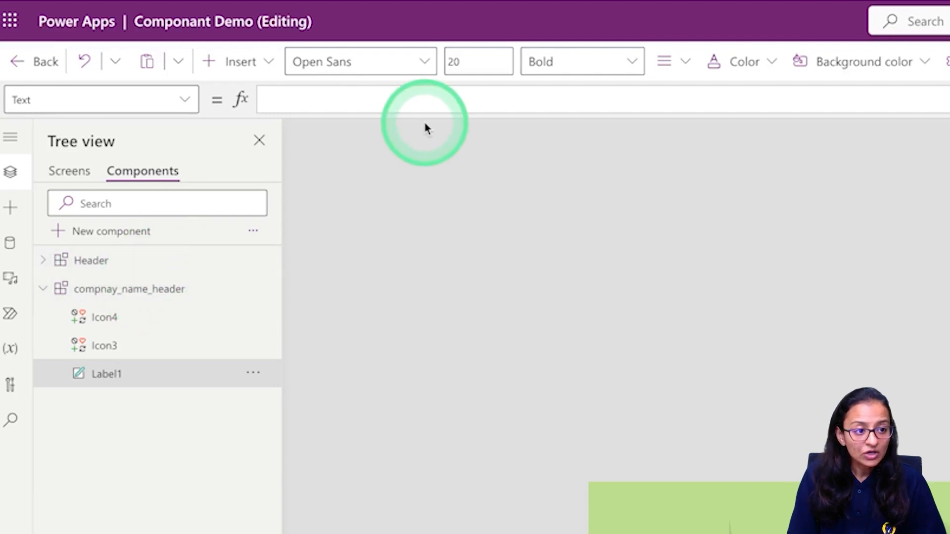
type("com")
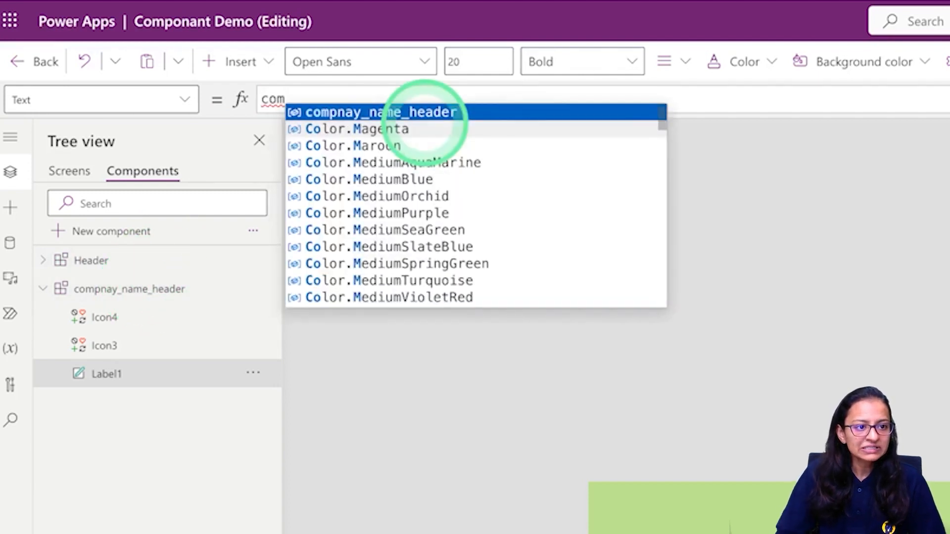
left_click(453, 119)
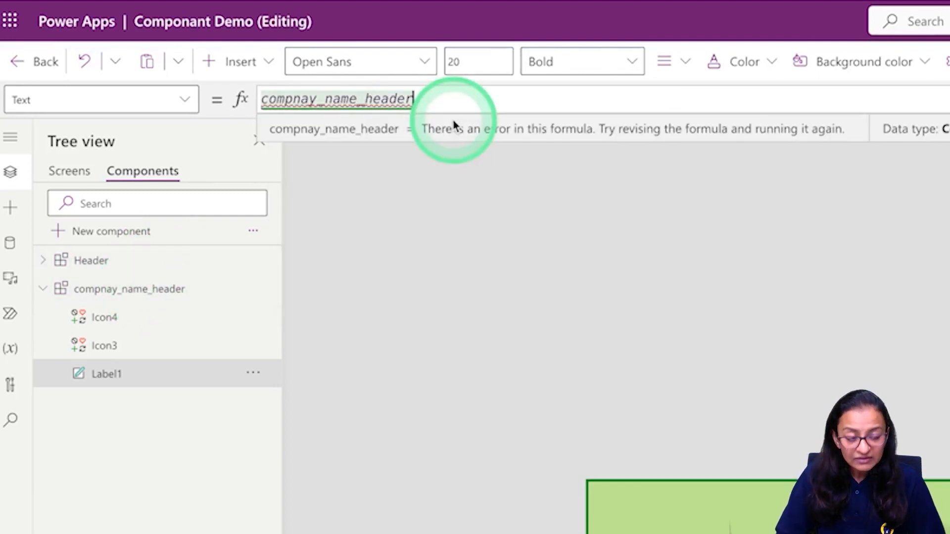
type(".")
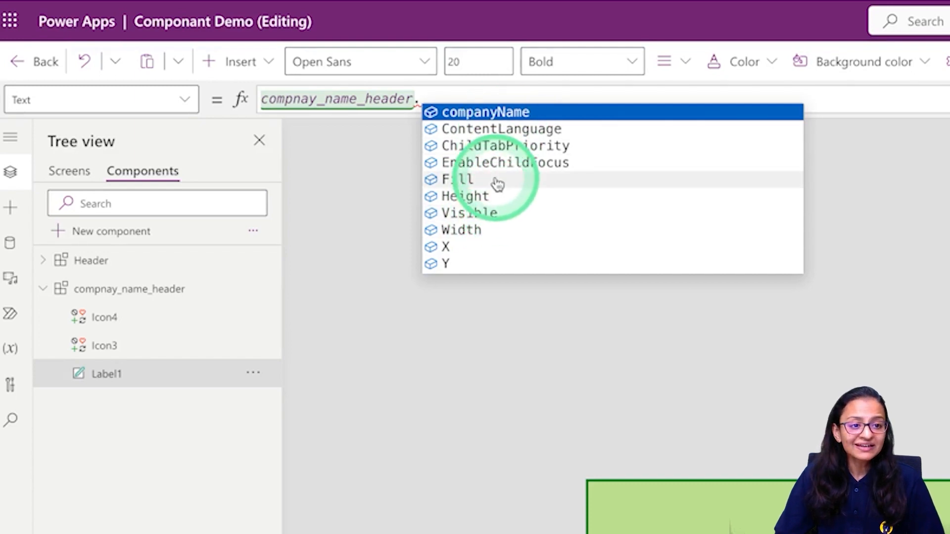
left_click(479, 111)
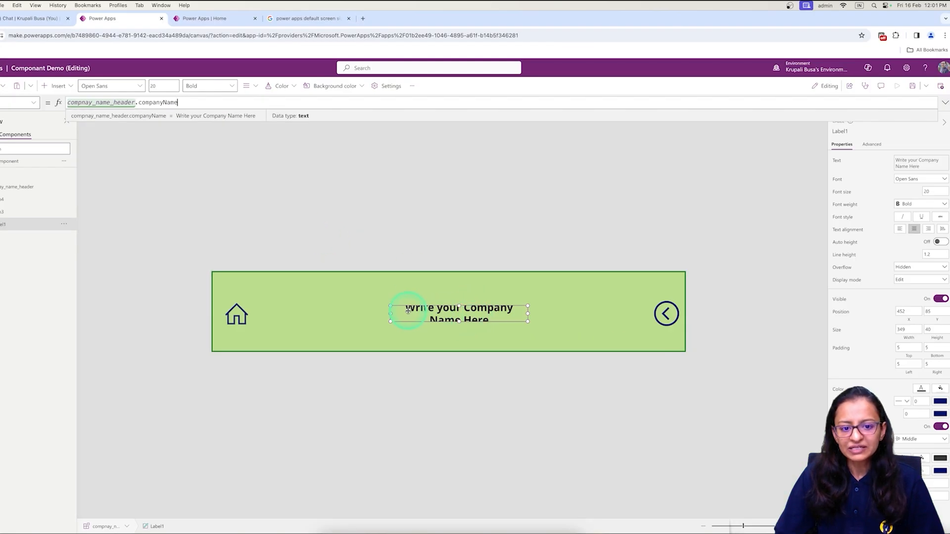
Stretch the label left, up and right so the text fits, save, and show Screen7.
left_click_drag(390, 314, 350, 314)
left_click_drag(439, 306, 439, 300)
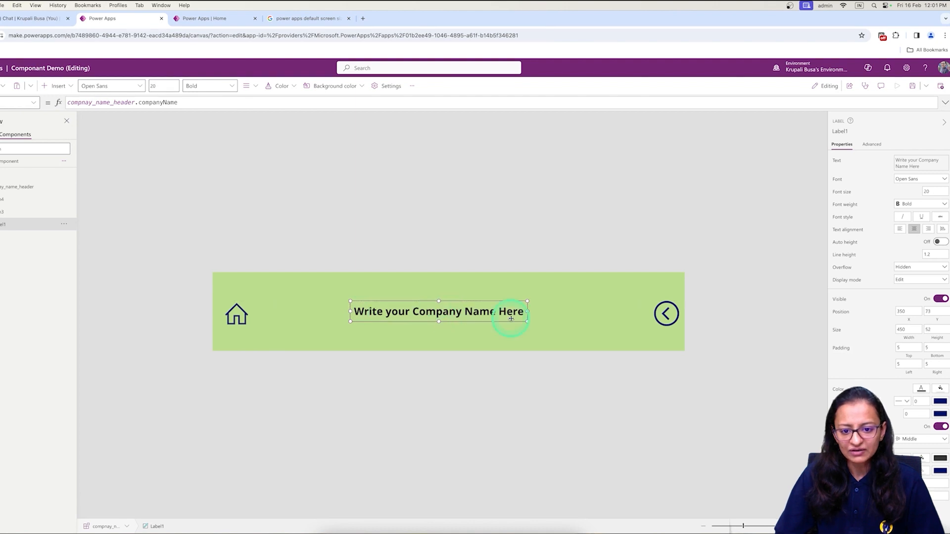
left_click_drag(528, 312, 535, 312)
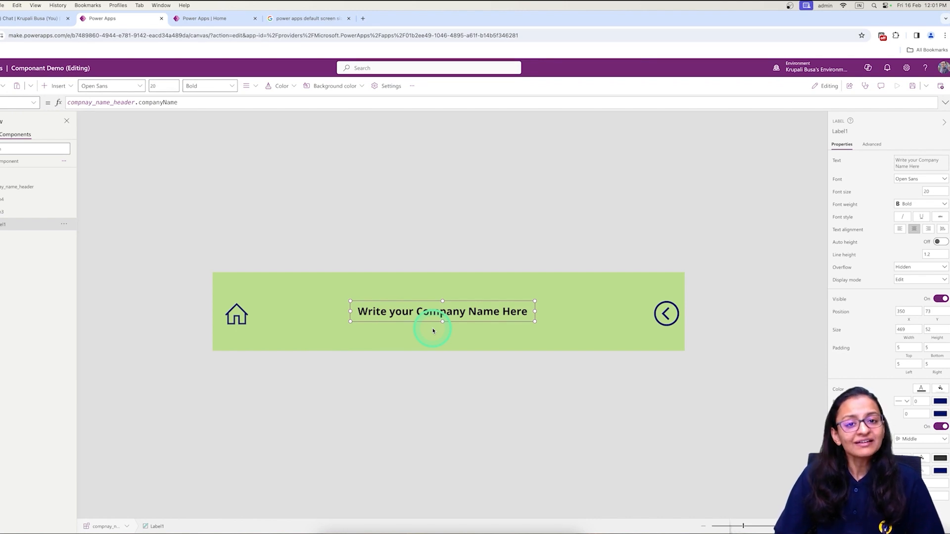
left_click(912, 85)
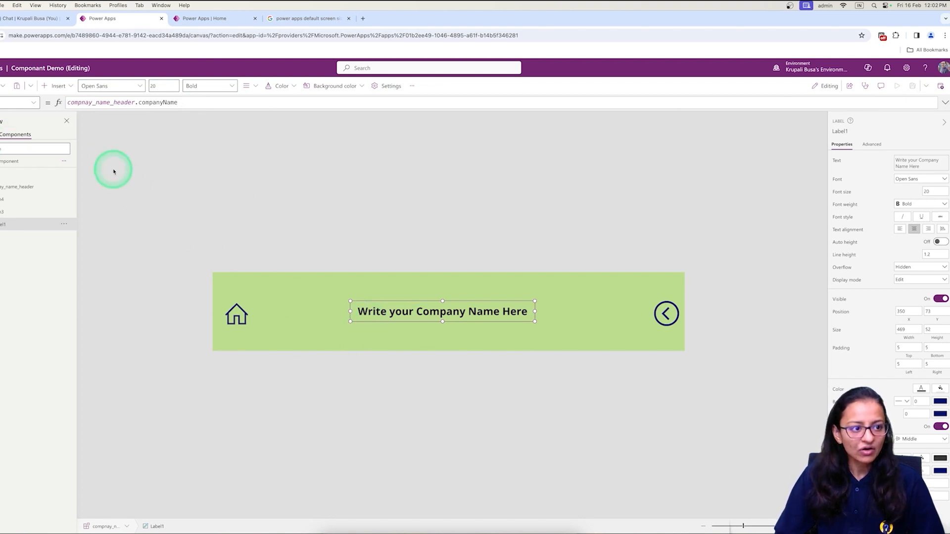
left_click(32, 137)
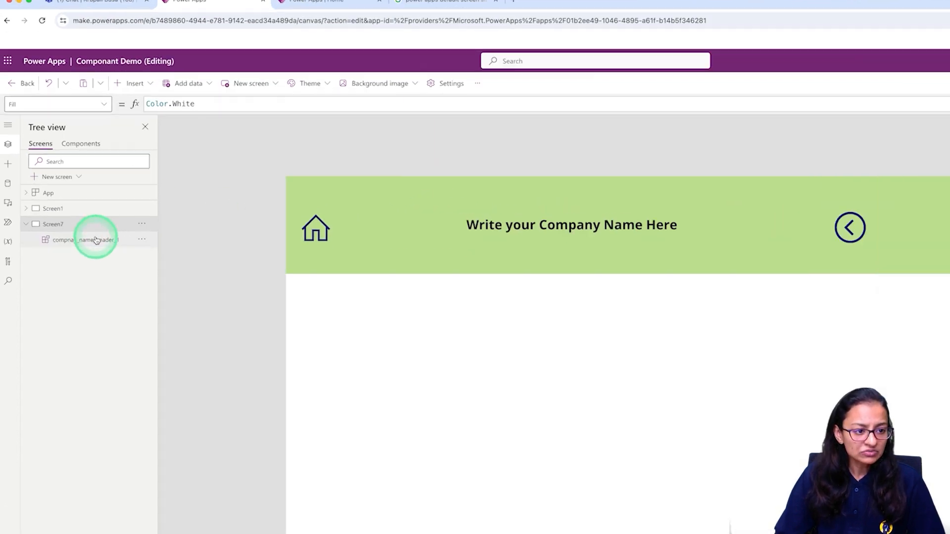
Set the companyName of compnay_name_header_1 on Screen7 to "KNOWHOW".
left_click(75, 213)
left_click(166, 109)
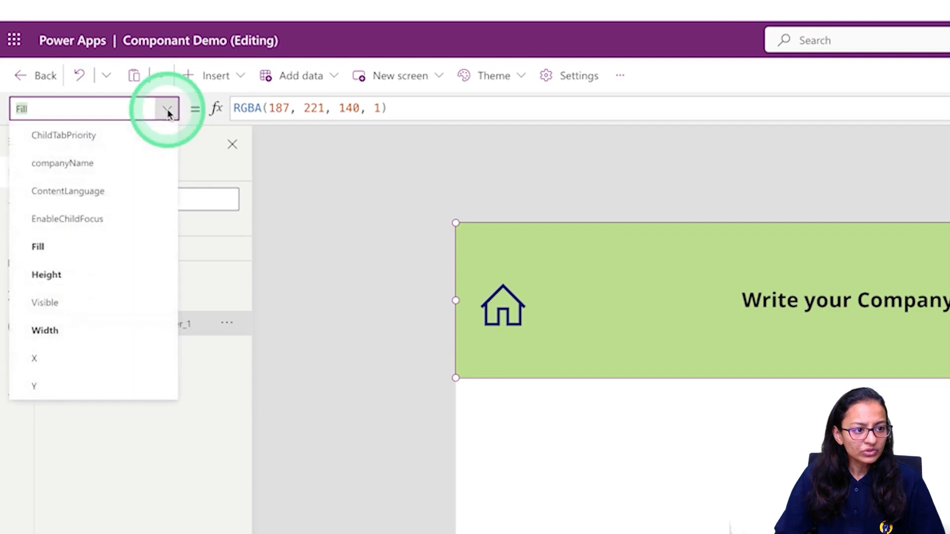
left_click(127, 165)
left_click_drag(436, 108, 244, 108)
key("BackSpace")
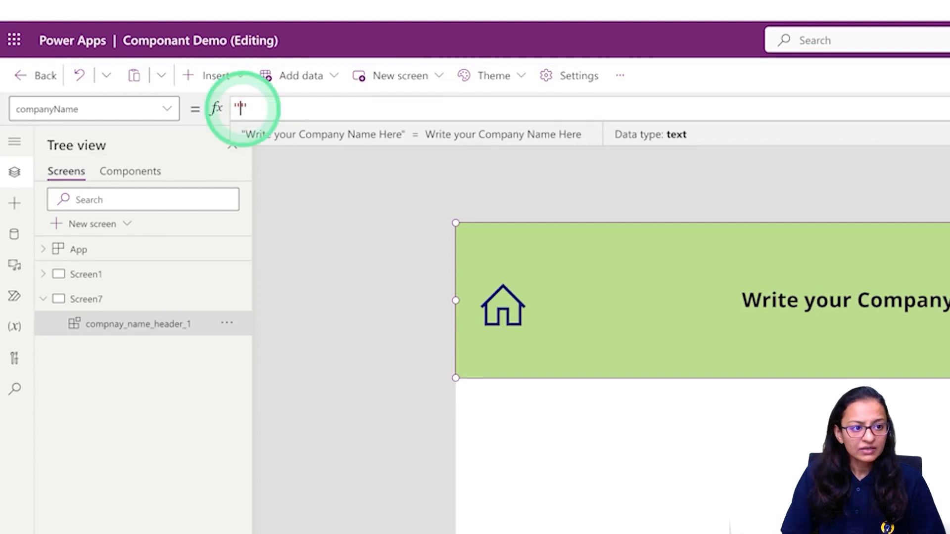
type("KNO")
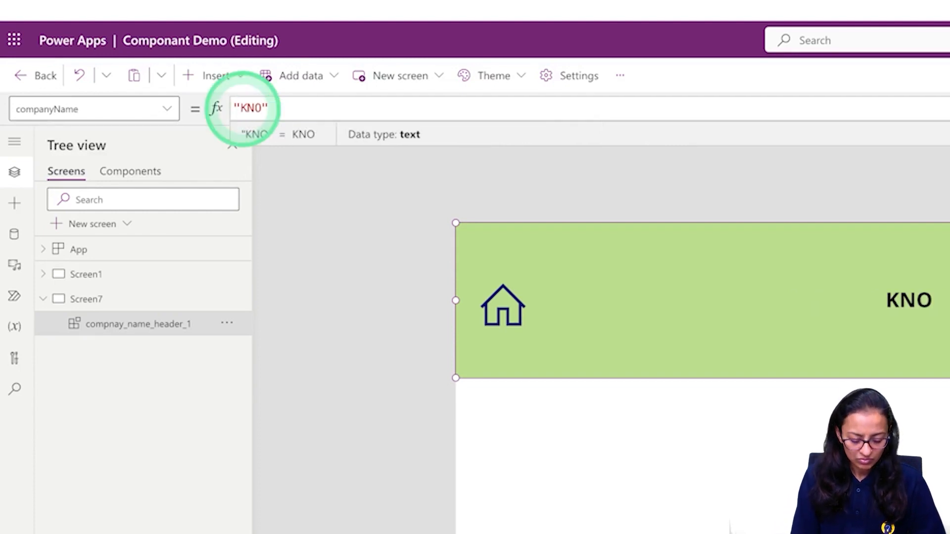
type("w")
key("BackSpace")
key("BackSpace")
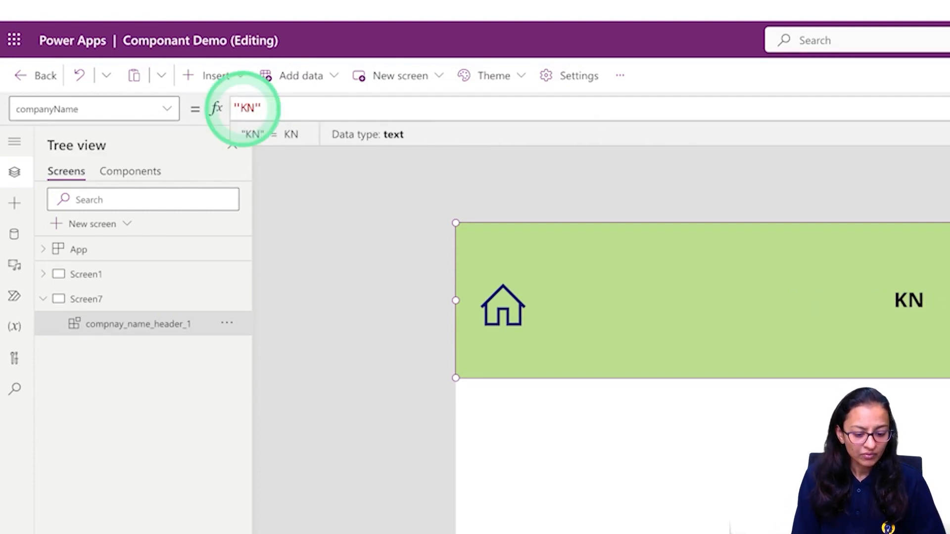
type("OWH")
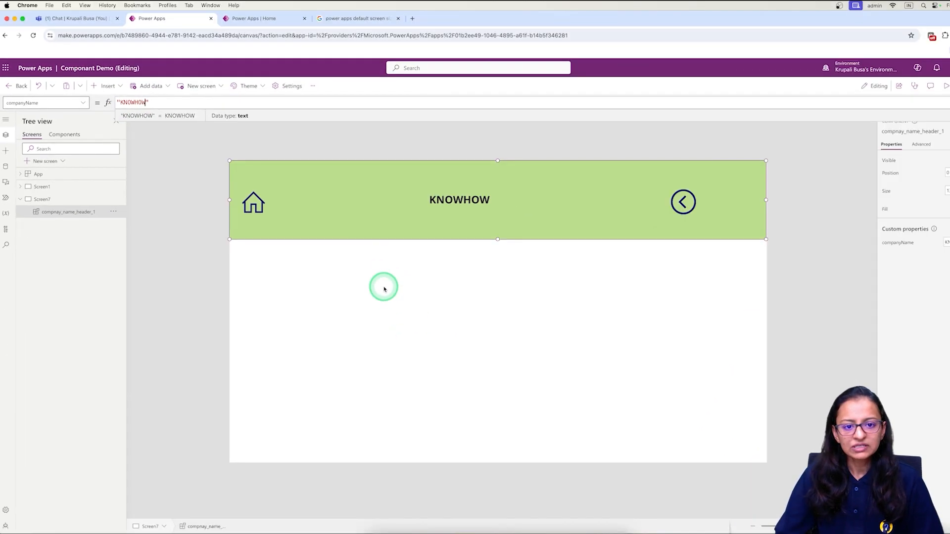
left_click(757, 470)
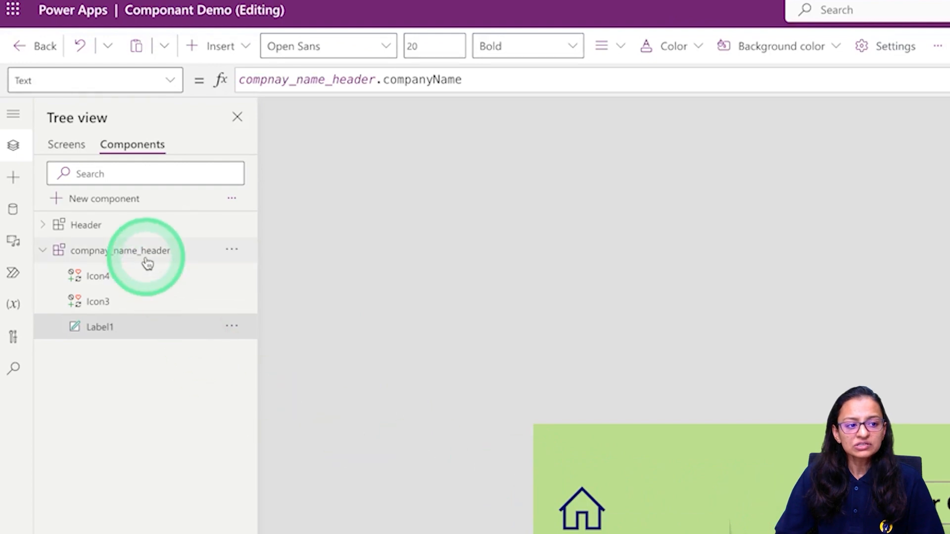
left_click(148, 263)
left_click(354, 284)
left_click(732, 405)
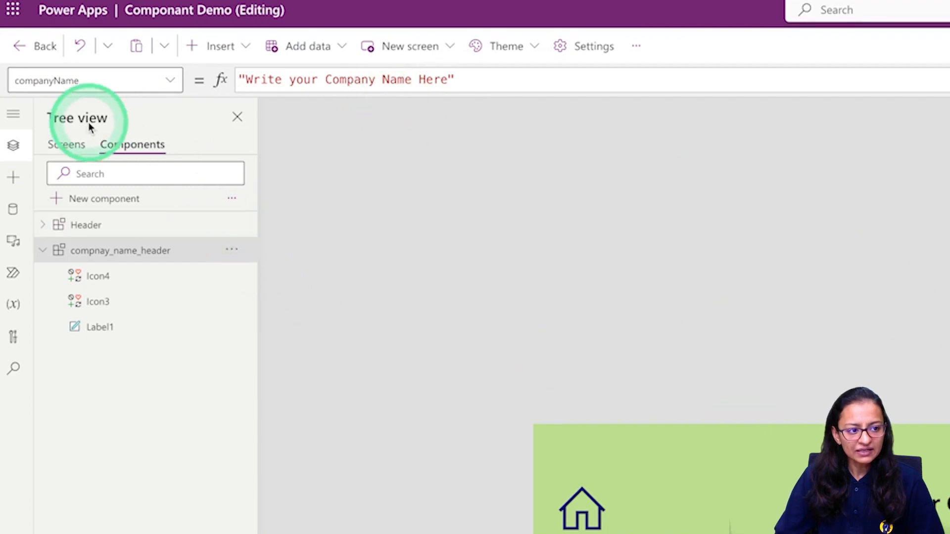
left_click(60, 149)
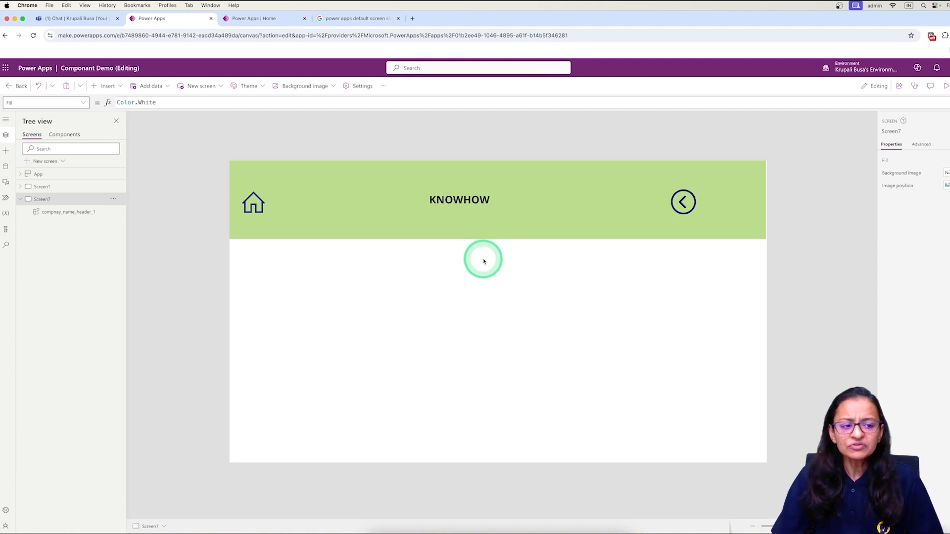
left_click(64, 134)
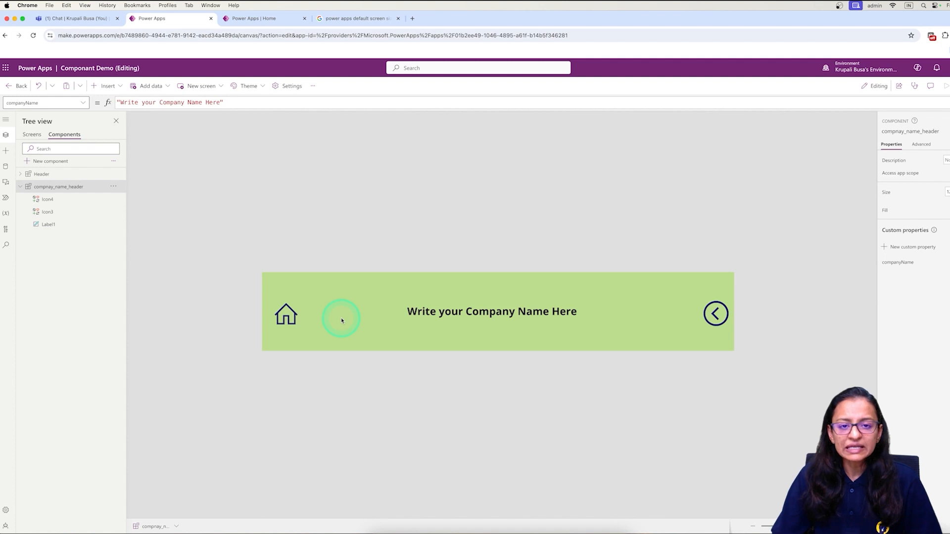
left_click(29, 135)
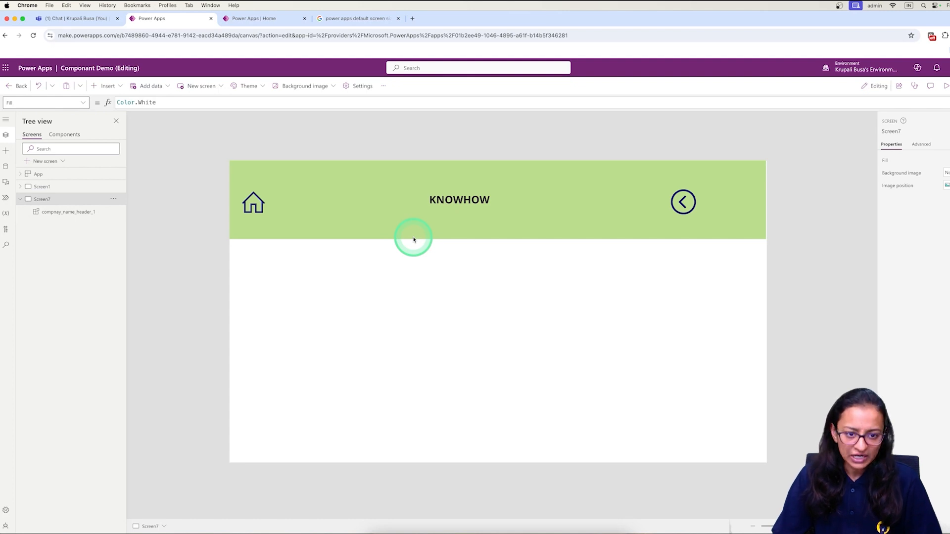
left_click(72, 134)
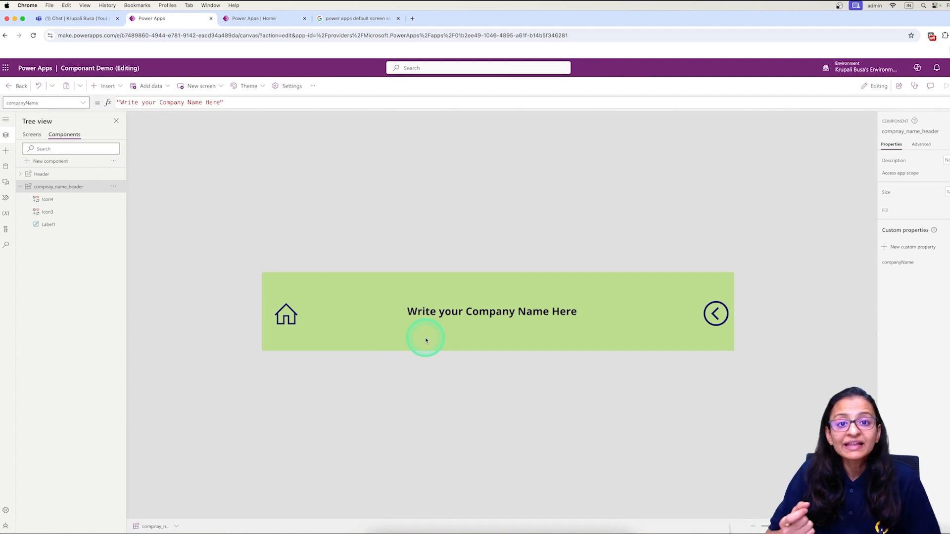
left_click(28, 136)
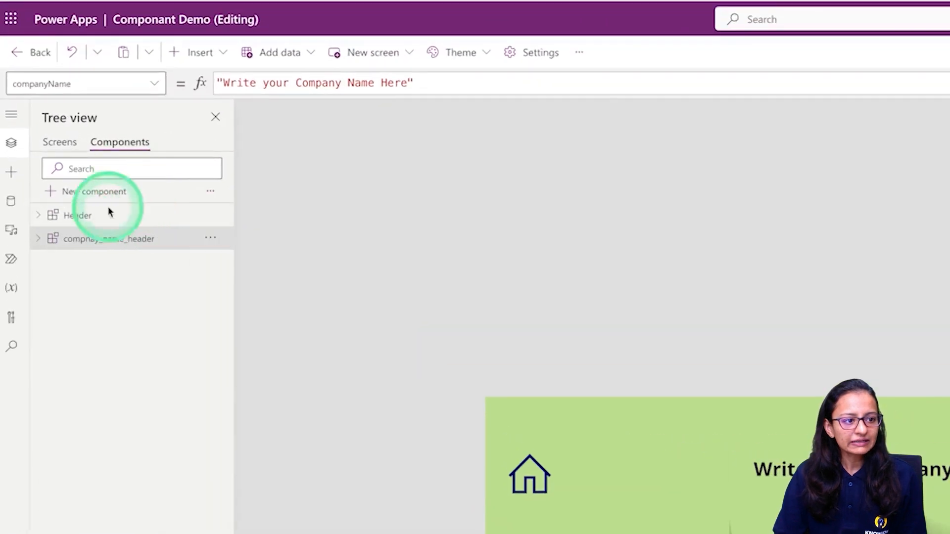
Add a new component, rename it flexible_header, and set its Height to 200.
left_click(81, 197)
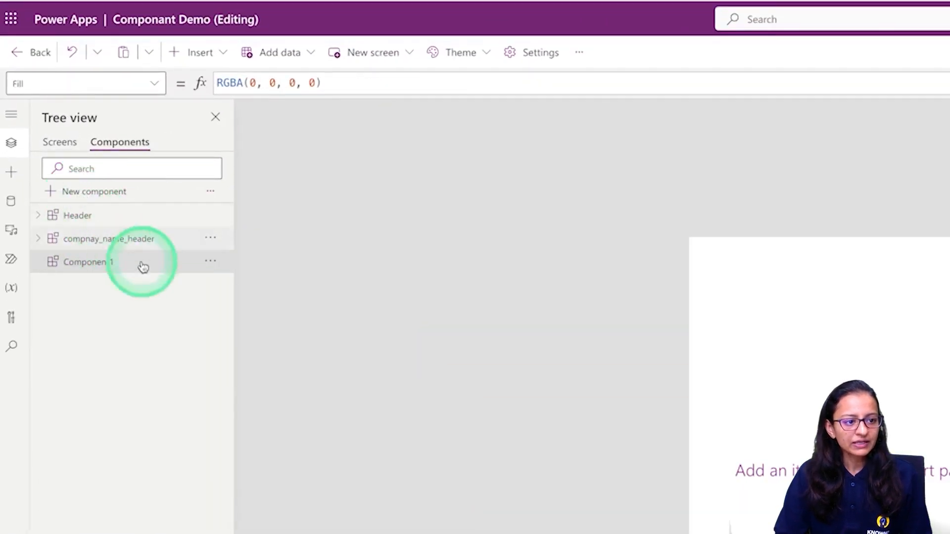
left_click(209, 265)
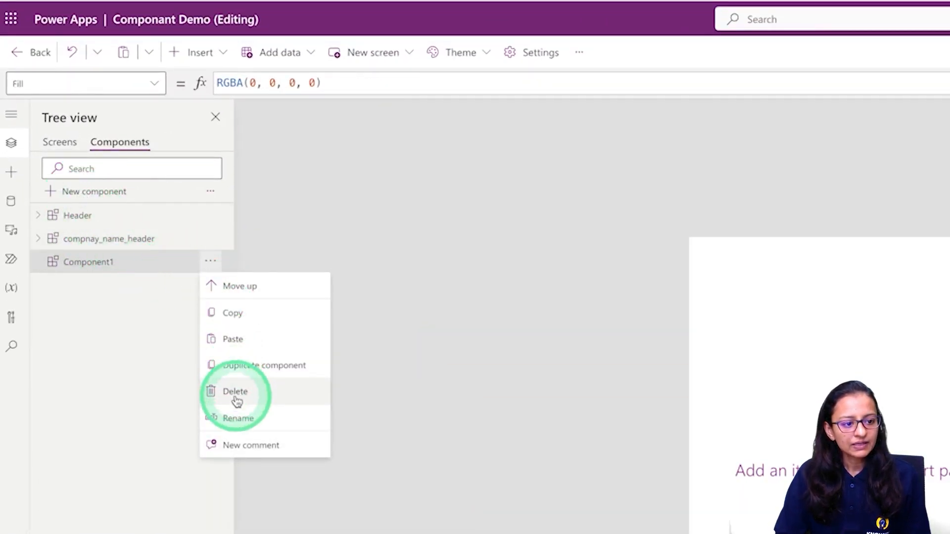
left_click(238, 420)
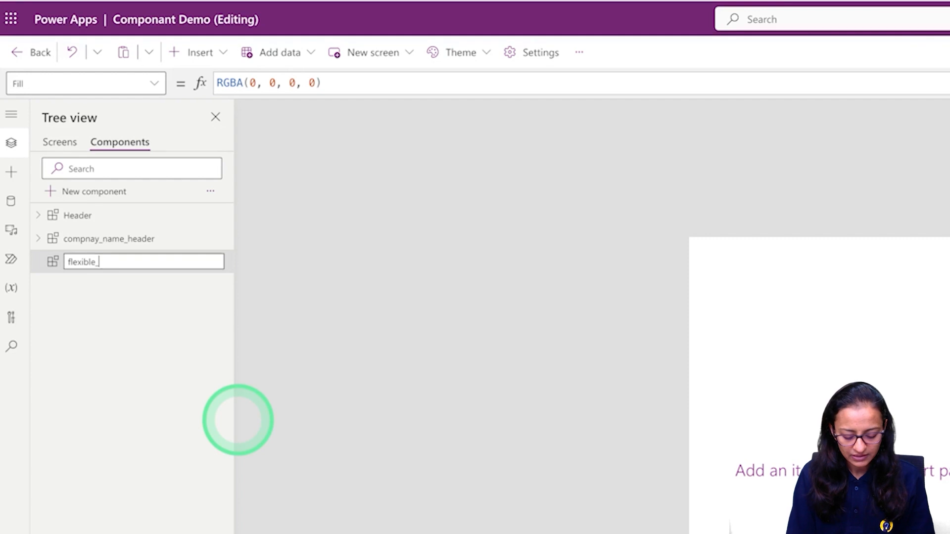
key("Return")
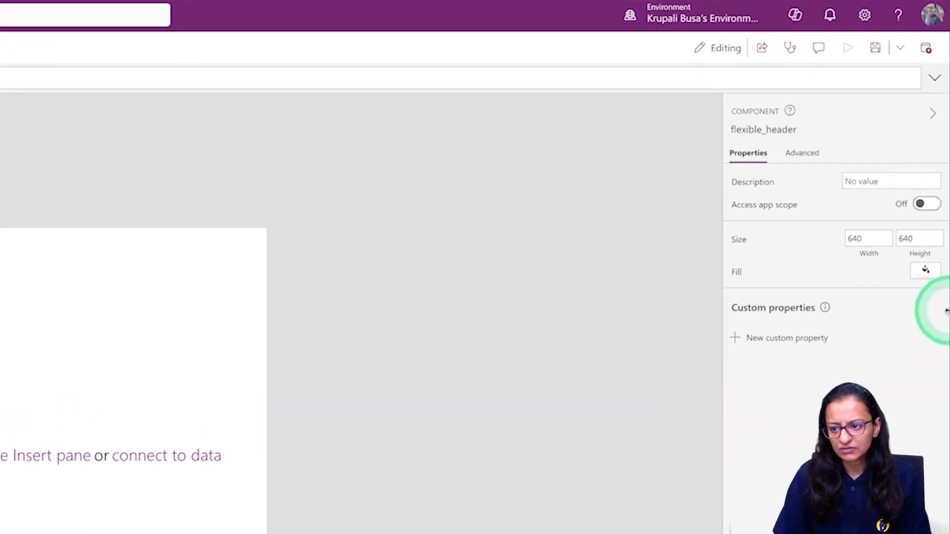
double_click(925, 238)
type("200")
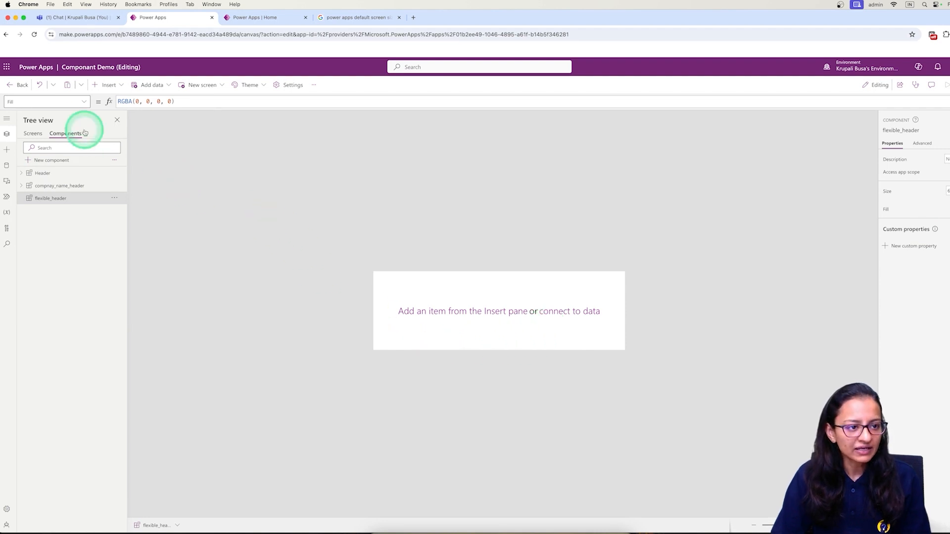
Insert a Vertical container, Container2, into flexible_header and select it on the canvas.
left_click(105, 85)
type("con")
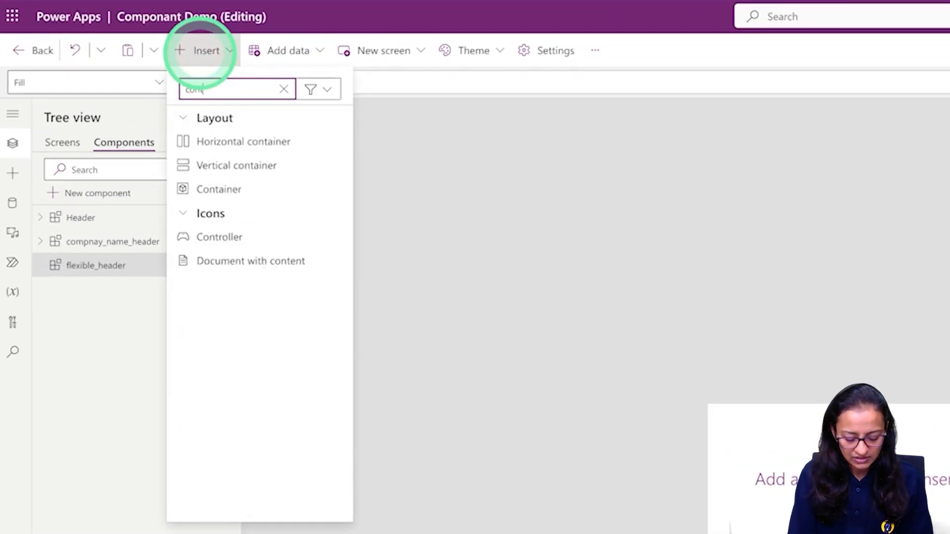
type("tai")
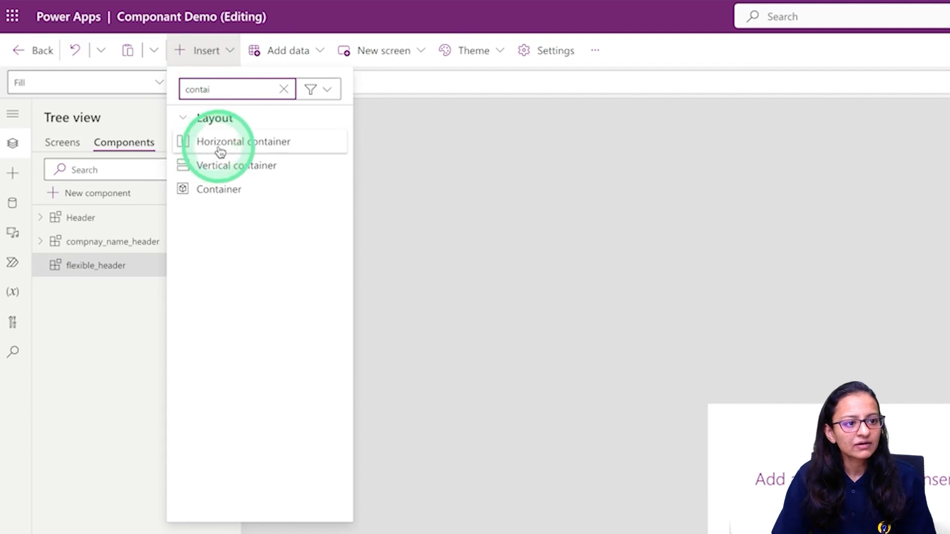
left_click(224, 166)
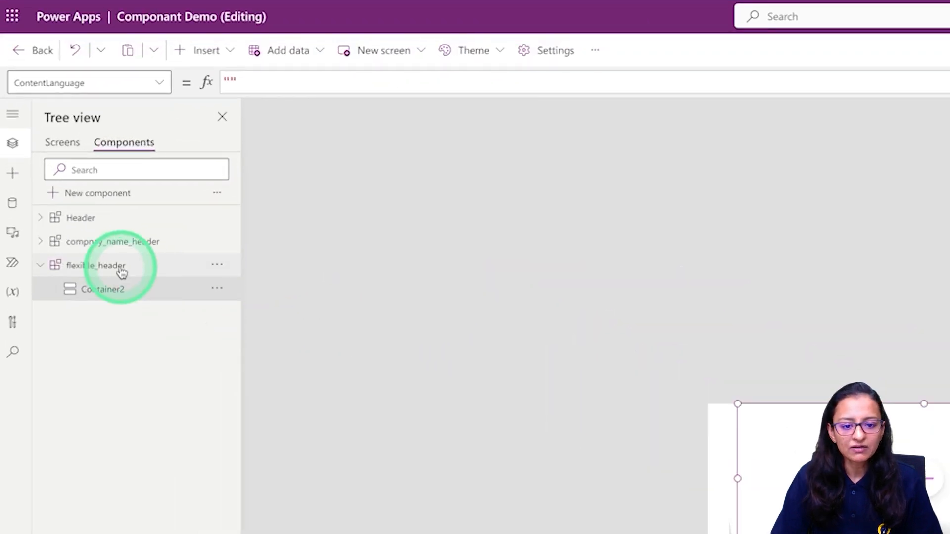
left_click(148, 291)
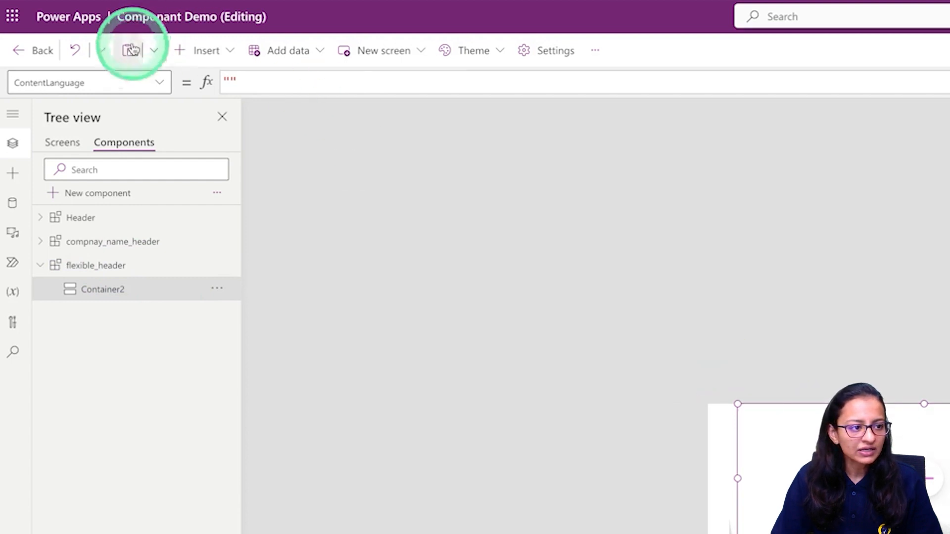
Replace Container2's Height of 200 with the formula Parent.Height.
left_click(163, 85)
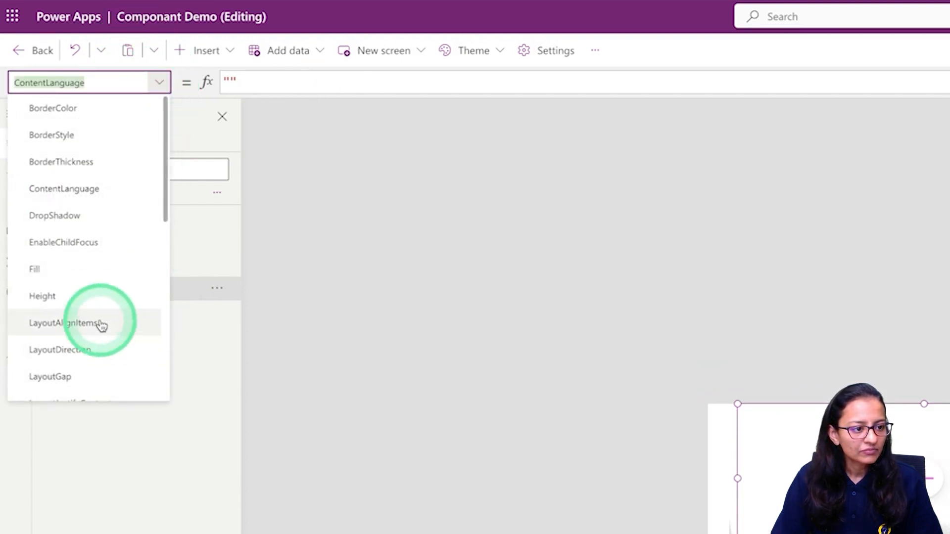
left_click(96, 301)
left_click(273, 79)
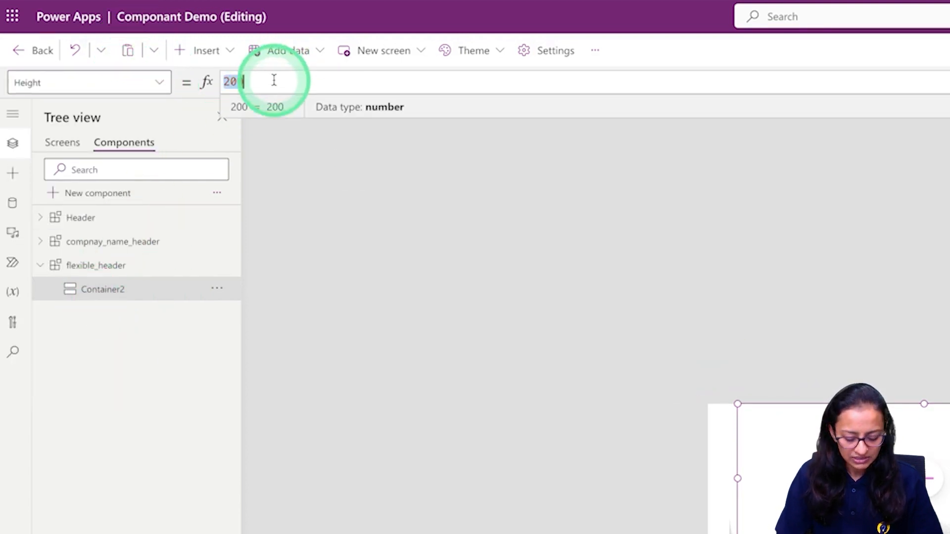
type("Pa")
key("Tab")
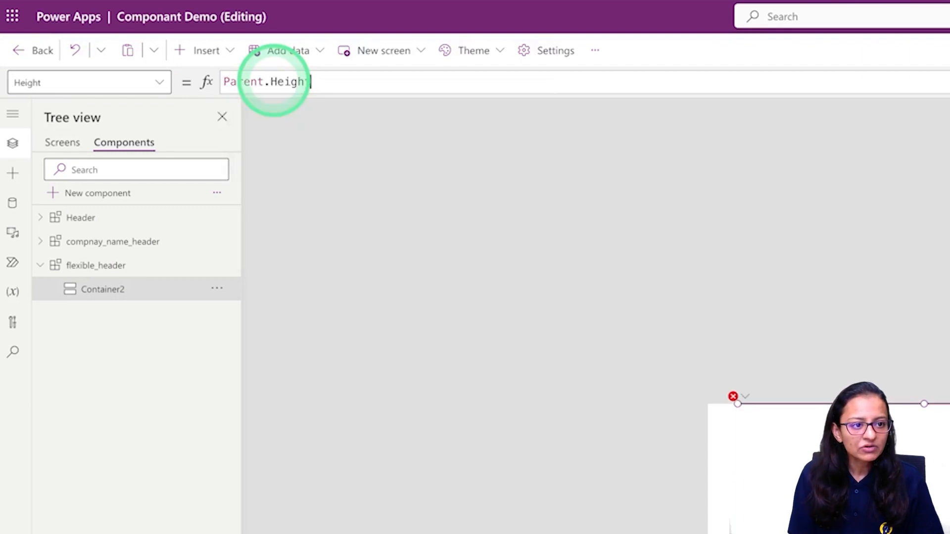
left_click(160, 81)
Set Container2's Width from 500 to Parent.Width and its X position to 0.
scroll(87, 306, "down", 5)
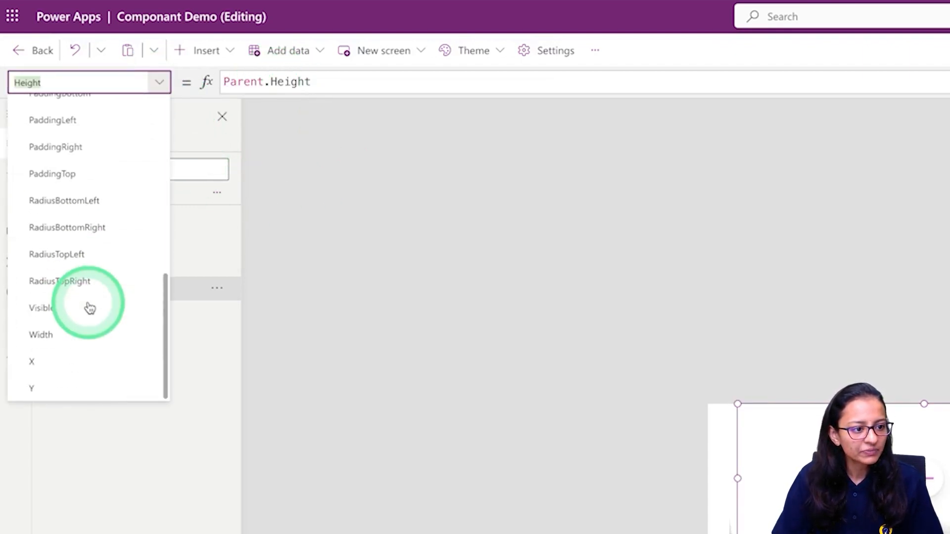
left_click(84, 335)
double_click(282, 83)
type("pa")
left_click(282, 92)
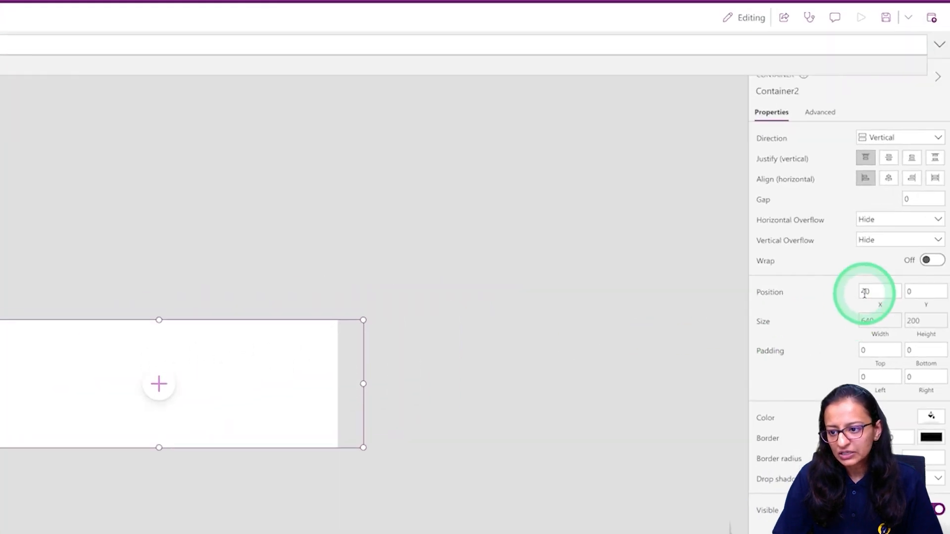
left_click(949, 254)
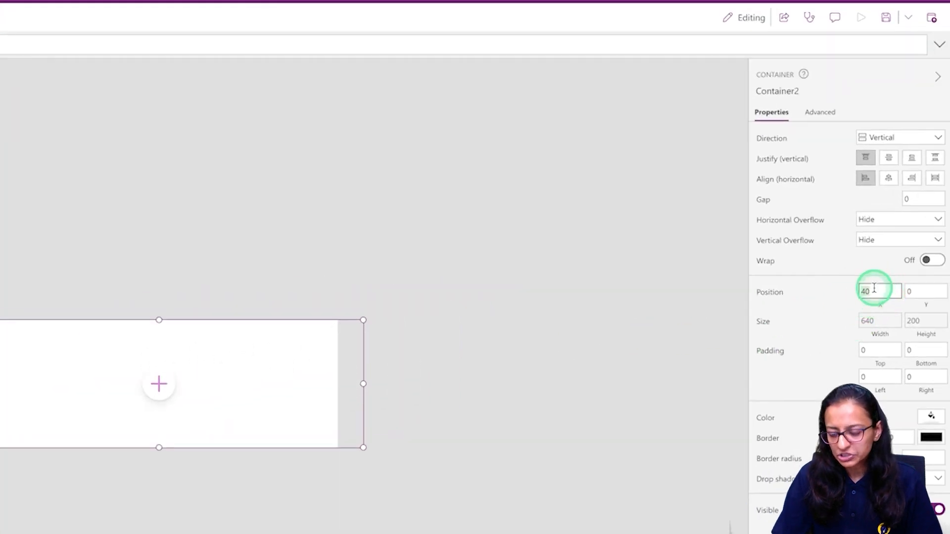
key("Tab")
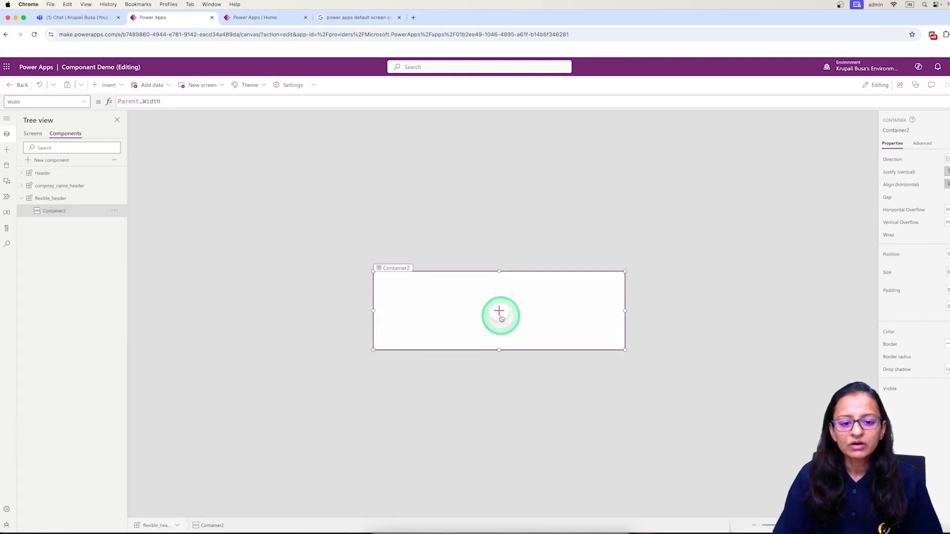
Fill Container2 with the blue theme colour, save the app, and return to Screen7.
left_click(489, 325)
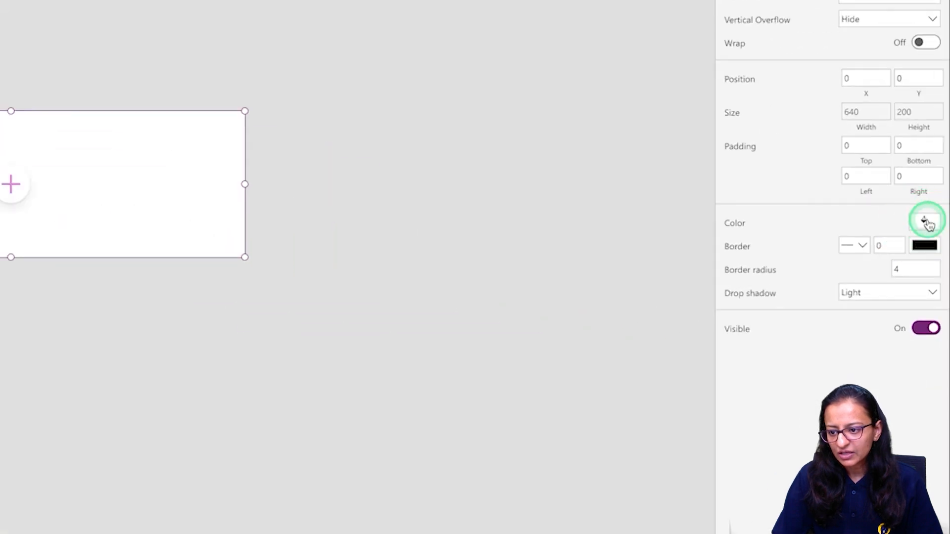
left_click(925, 221)
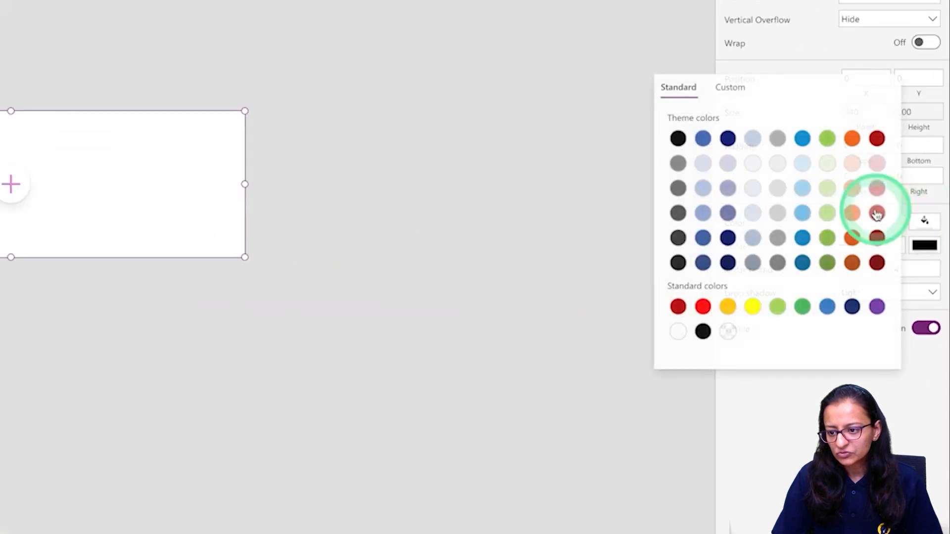
left_click(801, 140)
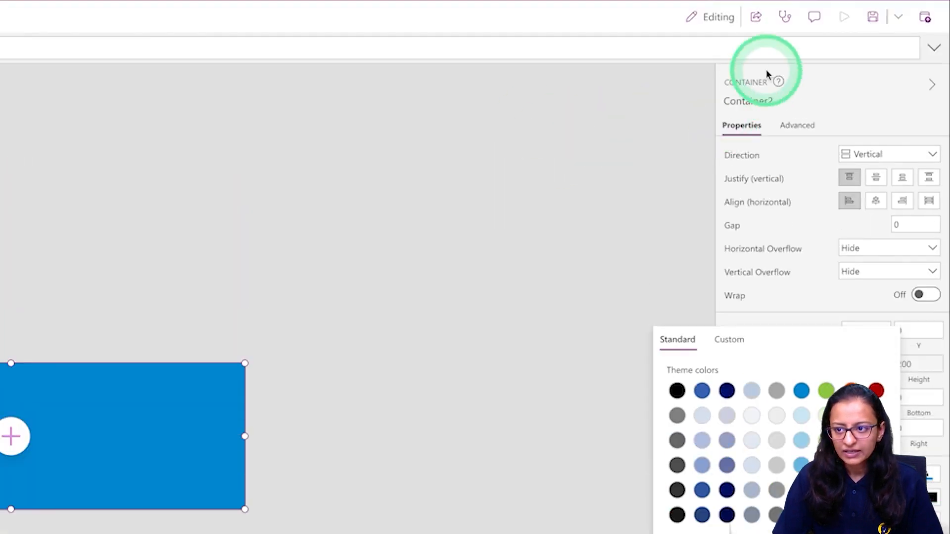
left_click(874, 21)
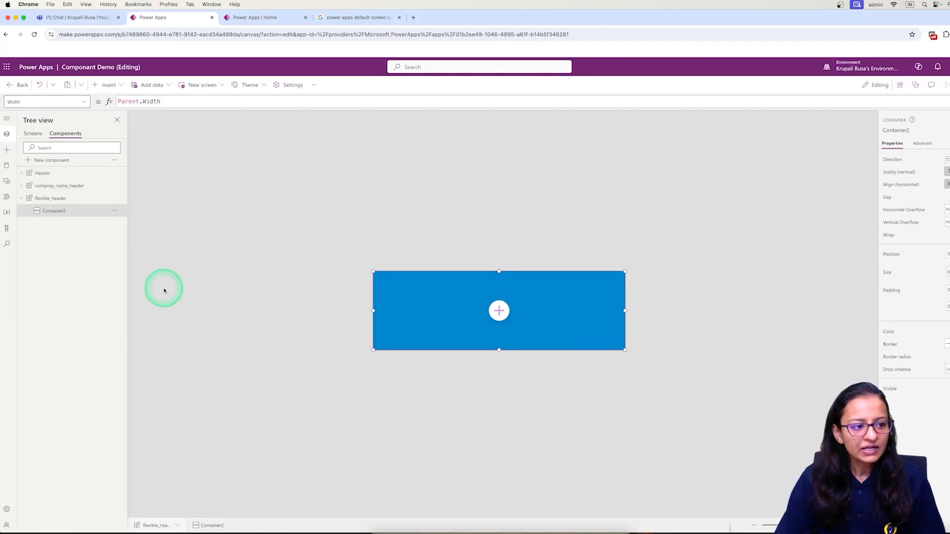
left_click(33, 133)
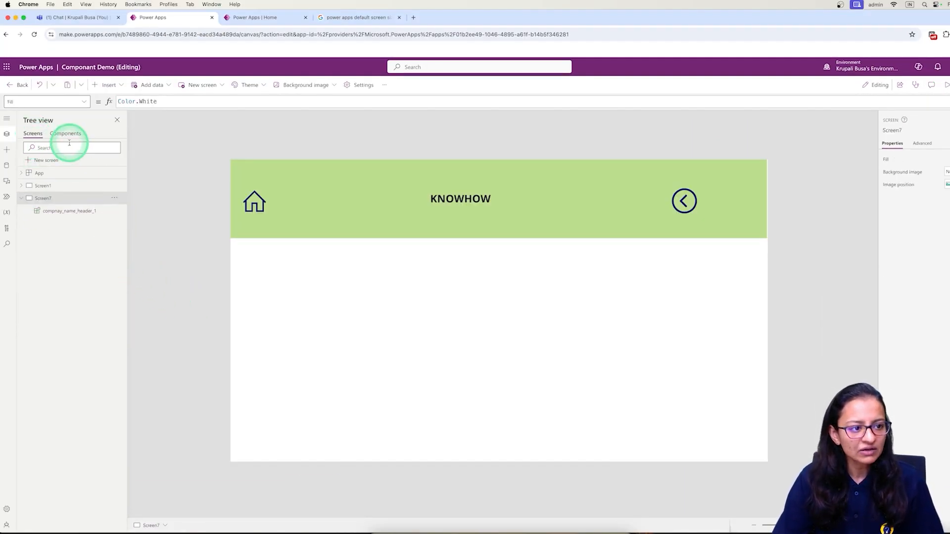
Add a blank Screen8, insert the flexible_header component, and stretch it to the right edge.
left_click(43, 161)
left_click(110, 85)
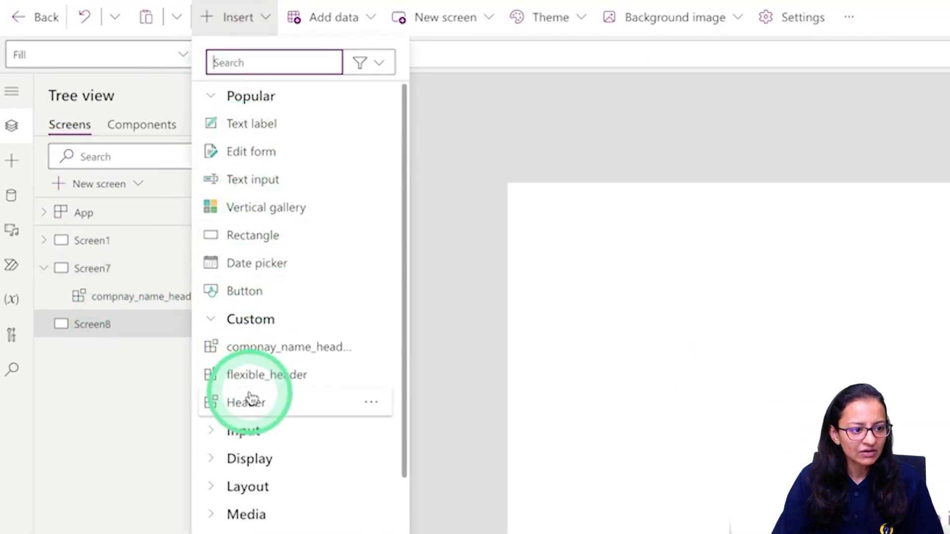
left_click(257, 376)
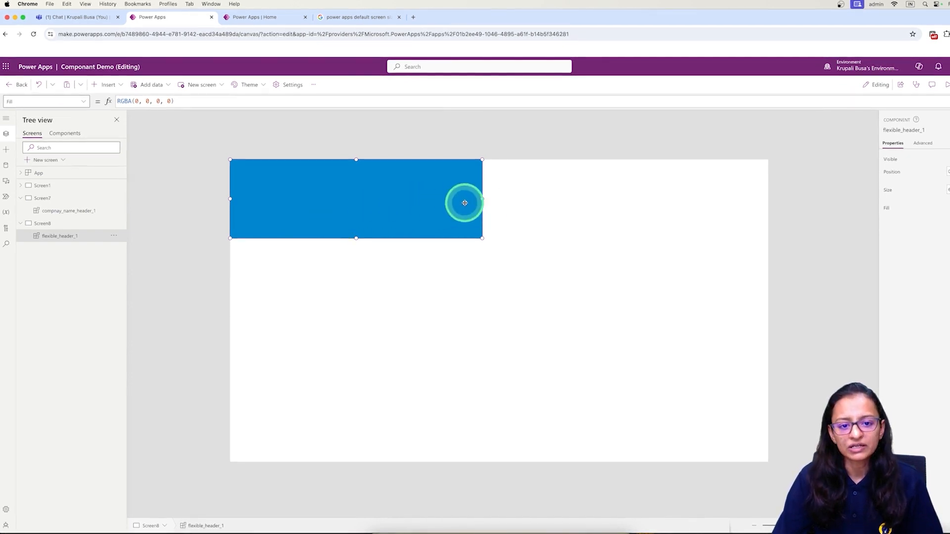
left_click_drag(482, 199, 535, 197)
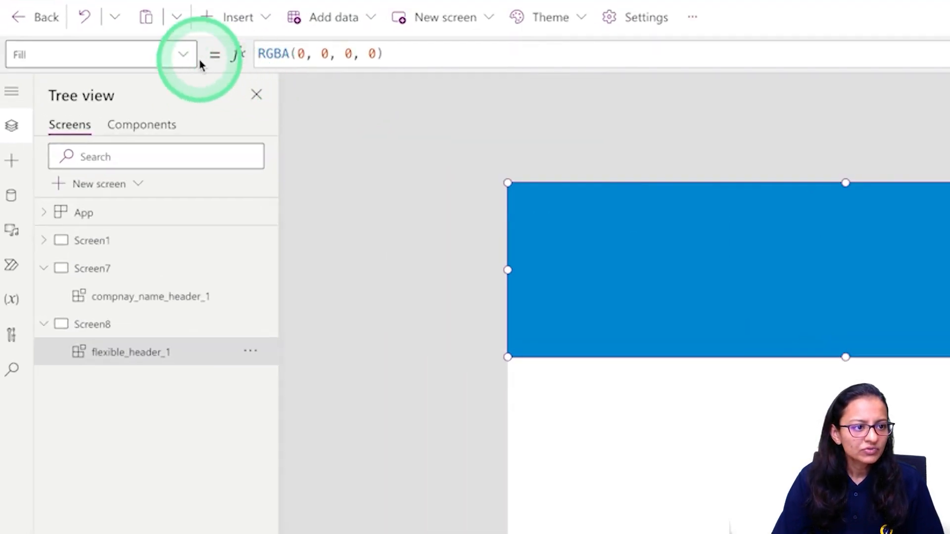
Change flexible_header_1's Width from 775 to Parent.Width (1366), then reselect it on Screen8.
left_click(82, 101)
left_click(93, 282)
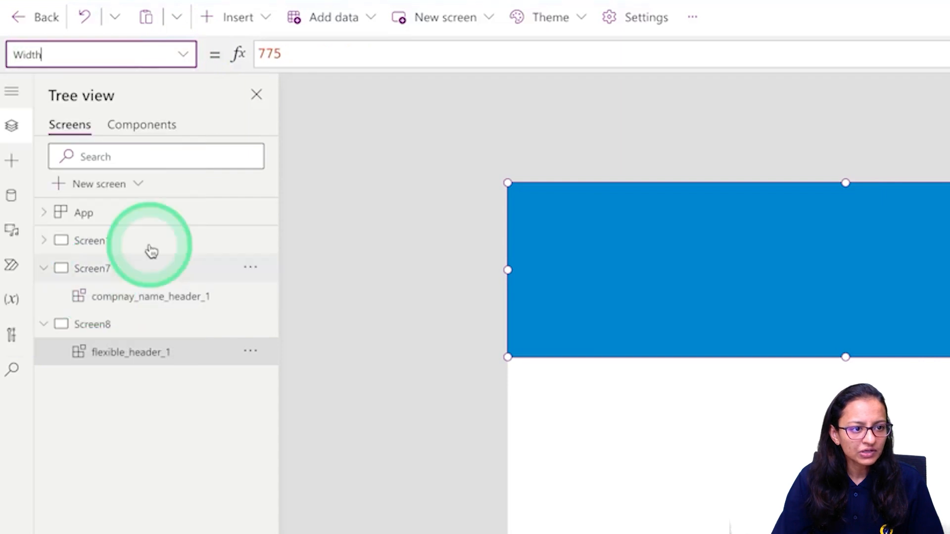
double_click(317, 59)
type("pare")
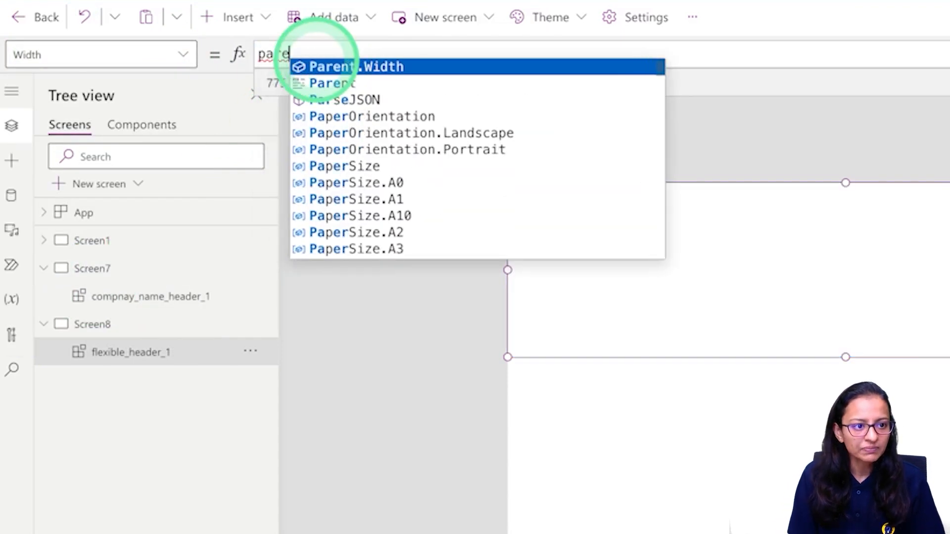
key("Tab")
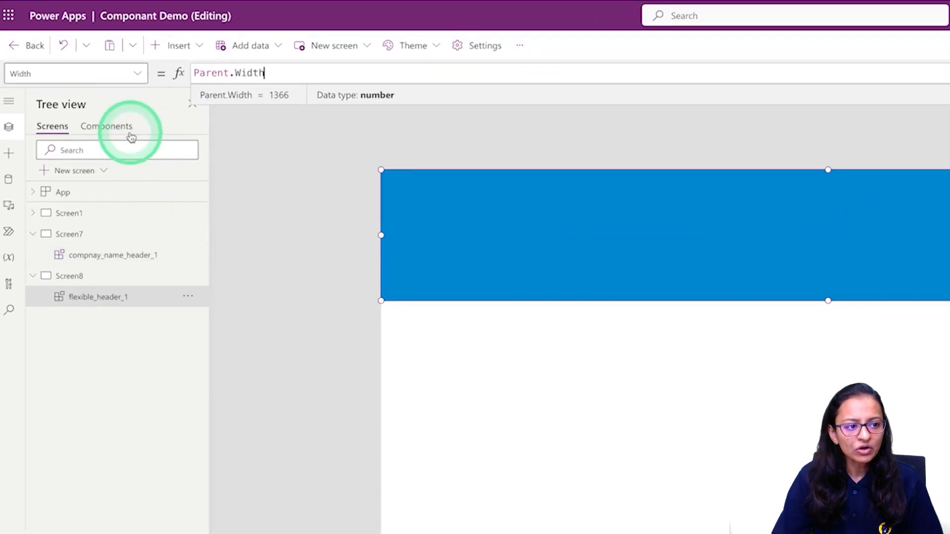
left_click(128, 129)
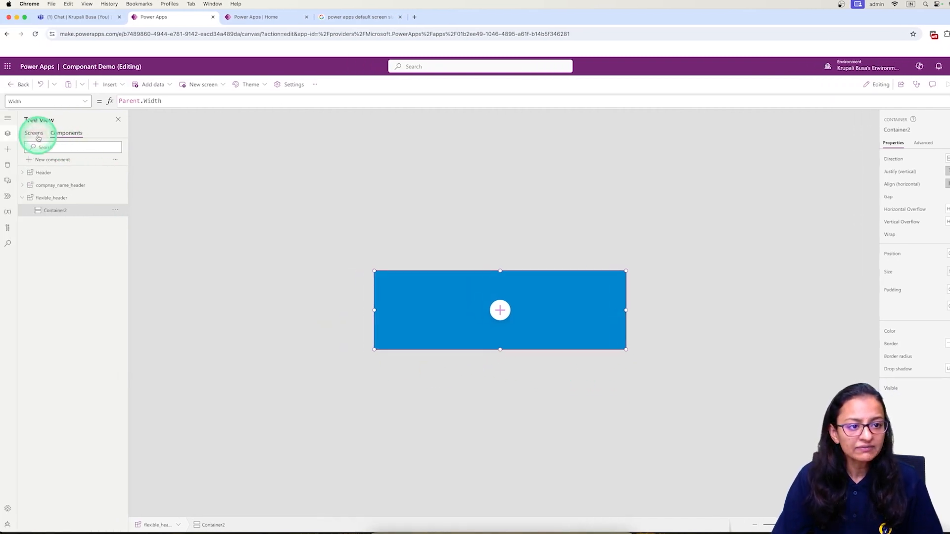
left_click(34, 134)
left_click(394, 214)
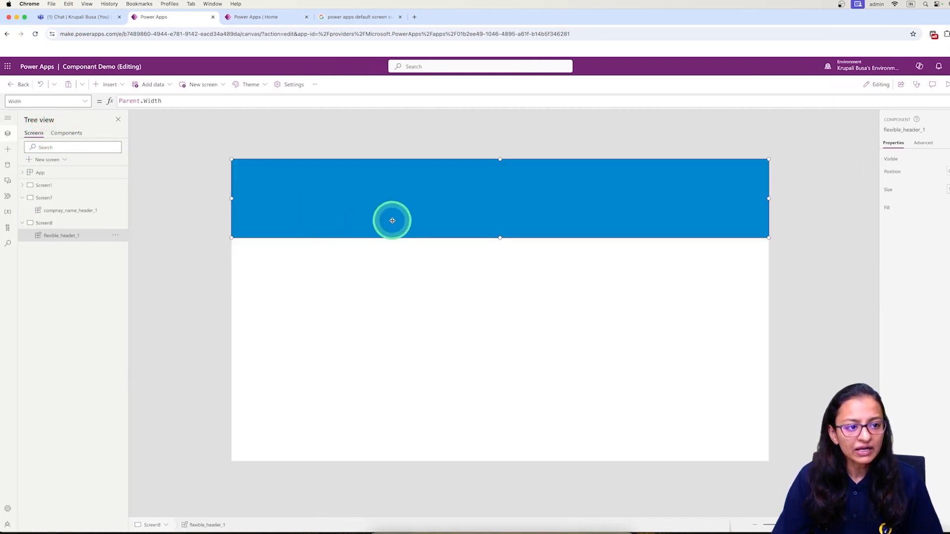
left_click(239, 183)
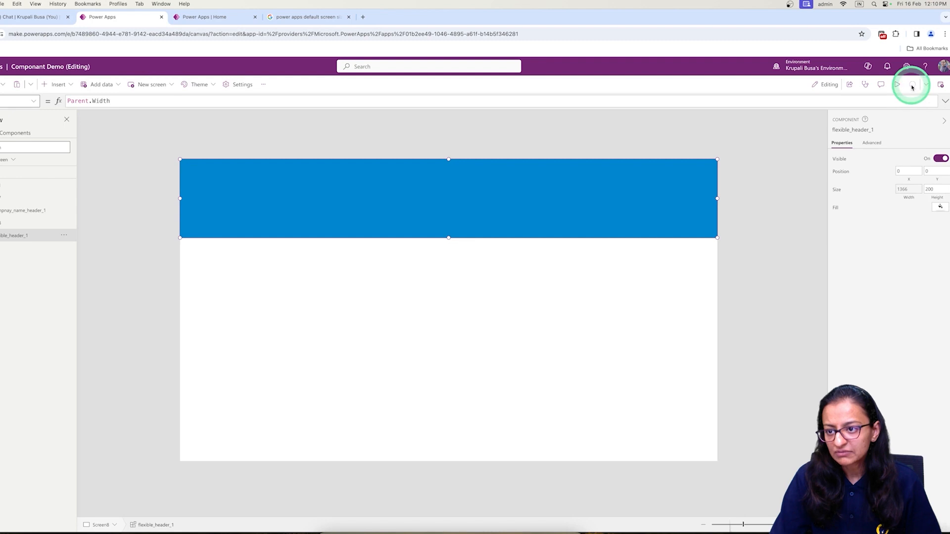
Preview the app in a phone-sized frame and rotate it to landscape.
left_click(896, 89)
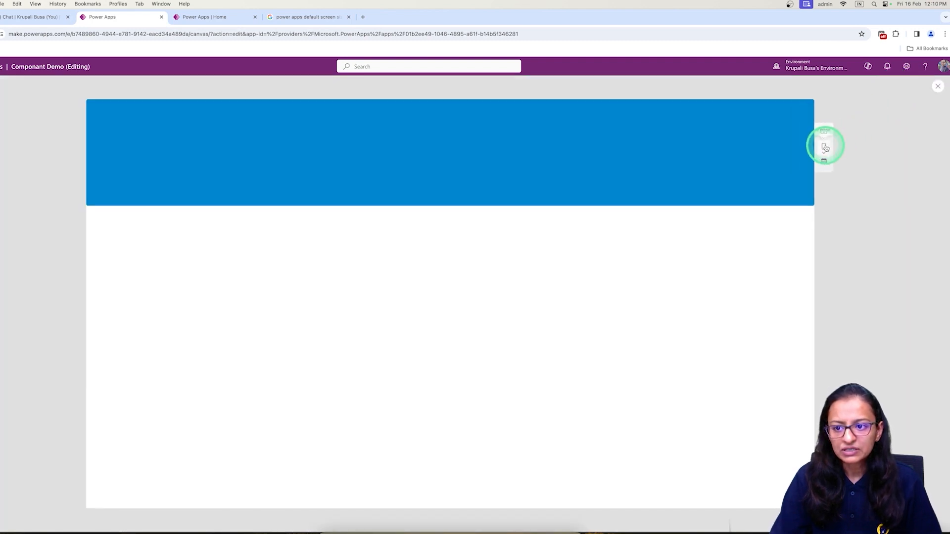
left_click(824, 147)
left_click(840, 201)
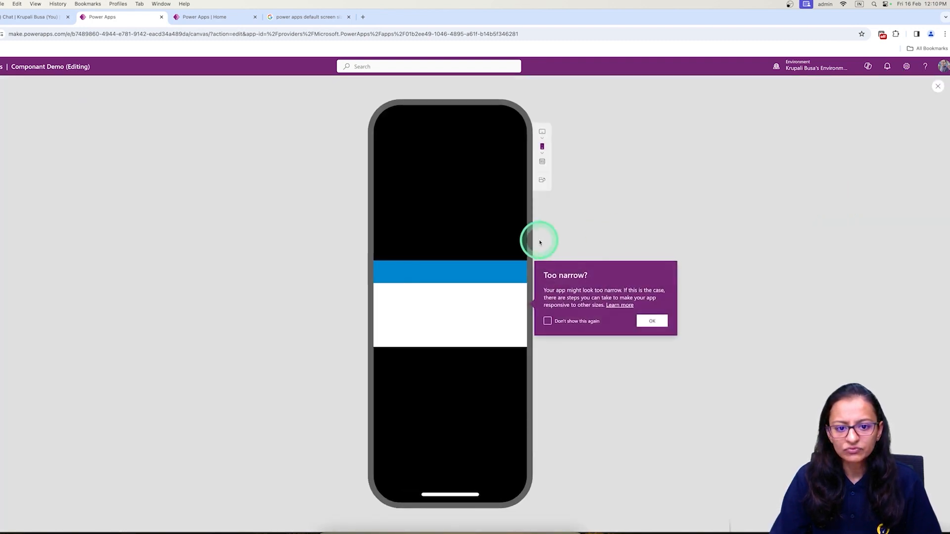
left_click(542, 186)
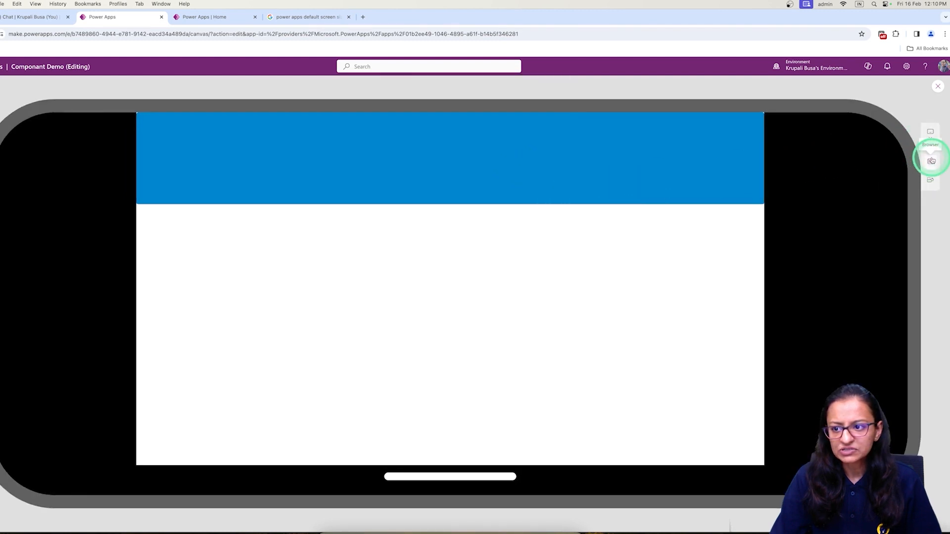
Try the tablet, landscape phone and portrait phone sizes, dismiss 'Too narrow?', and close the preview.
left_click(932, 135)
left_click(866, 196)
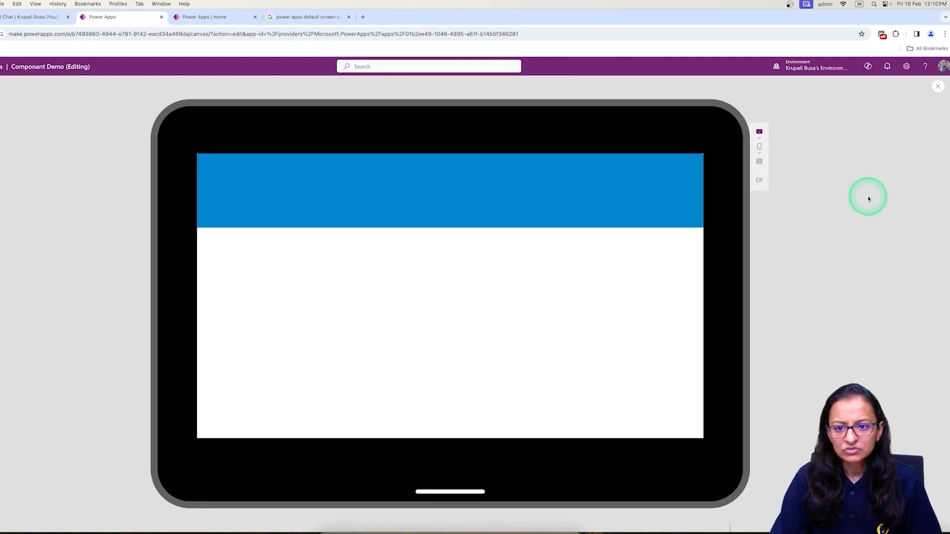
left_click(765, 154)
left_click(792, 217)
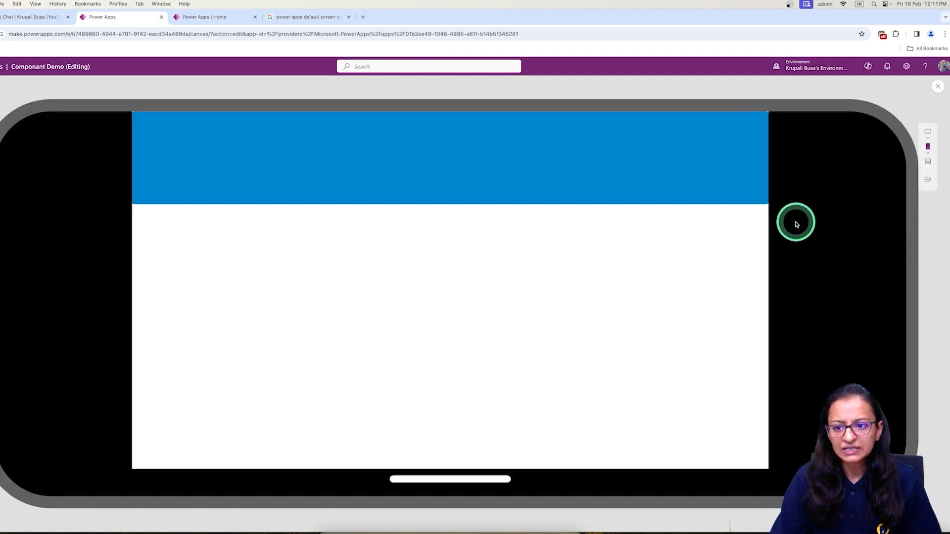
left_click(924, 180)
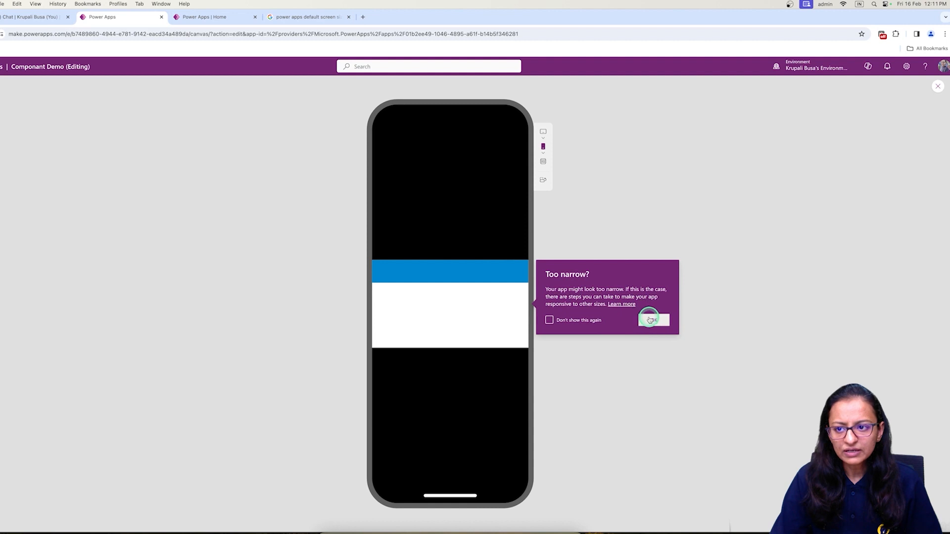
left_click(653, 320)
left_click(934, 90)
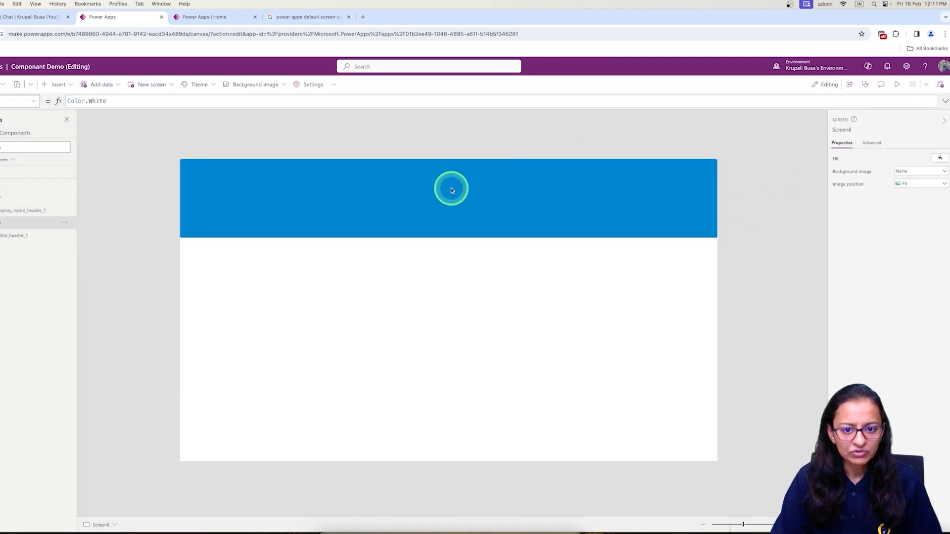
Replace the header's Parent.Width formula with a width of 300, then 700.
left_click(375, 191)
double_click(123, 104)
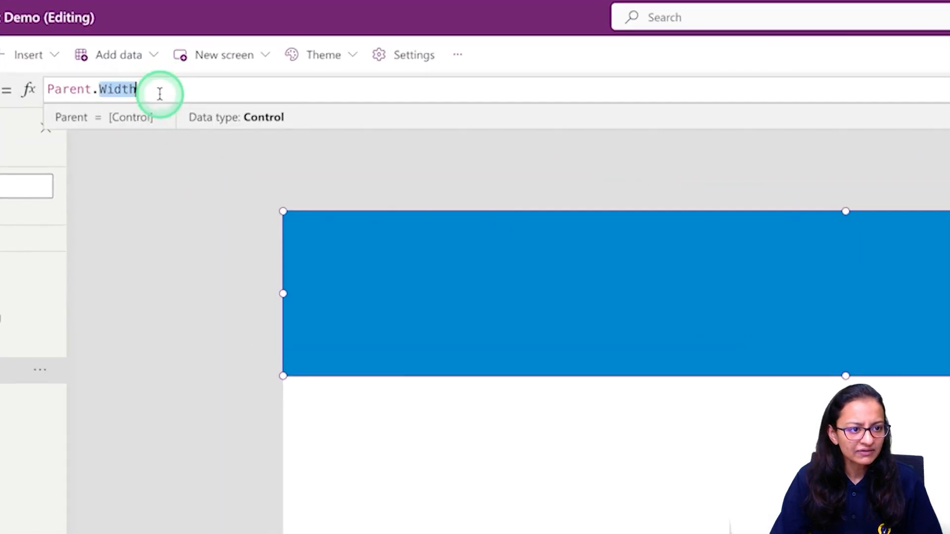
triple_click(159, 94)
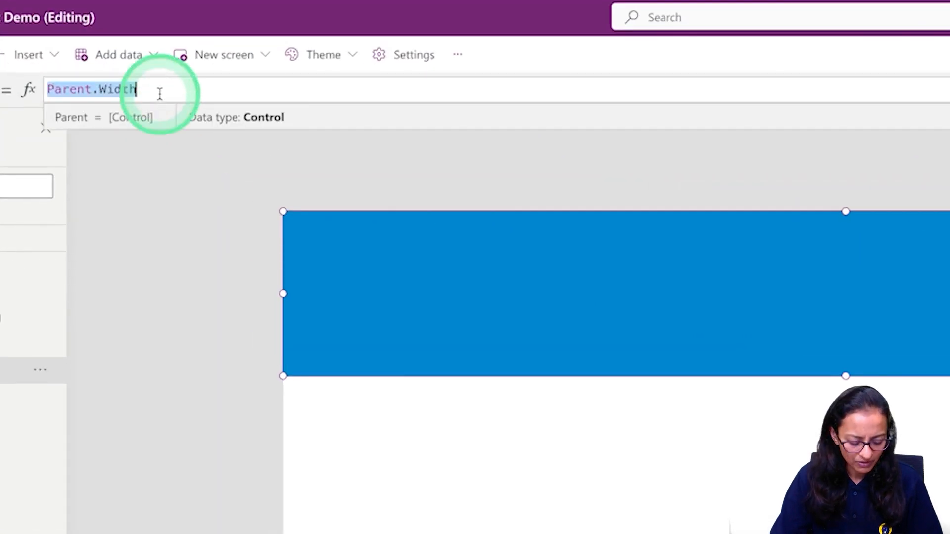
type("300")
key("BackSpace")
key("BackSpace")
key("BackSpace")
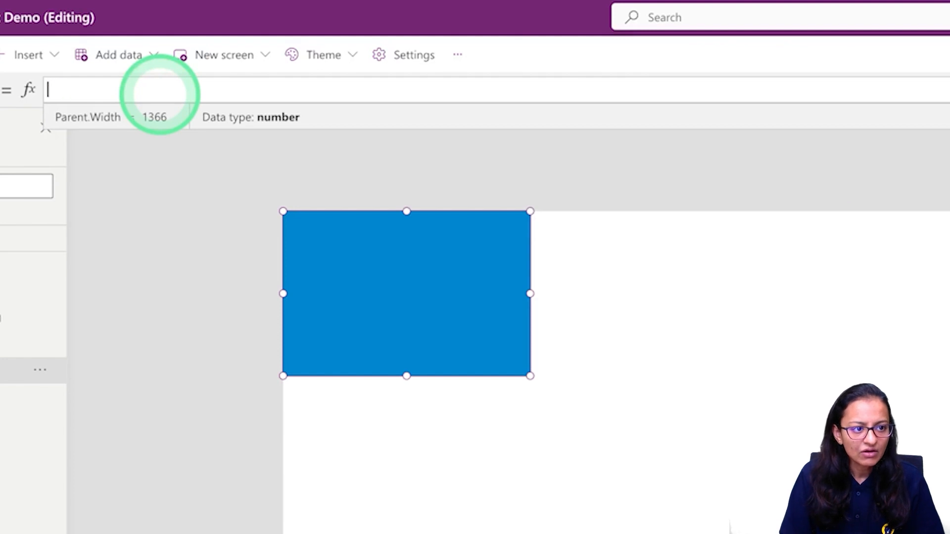
type("700")
key("shift+Return")
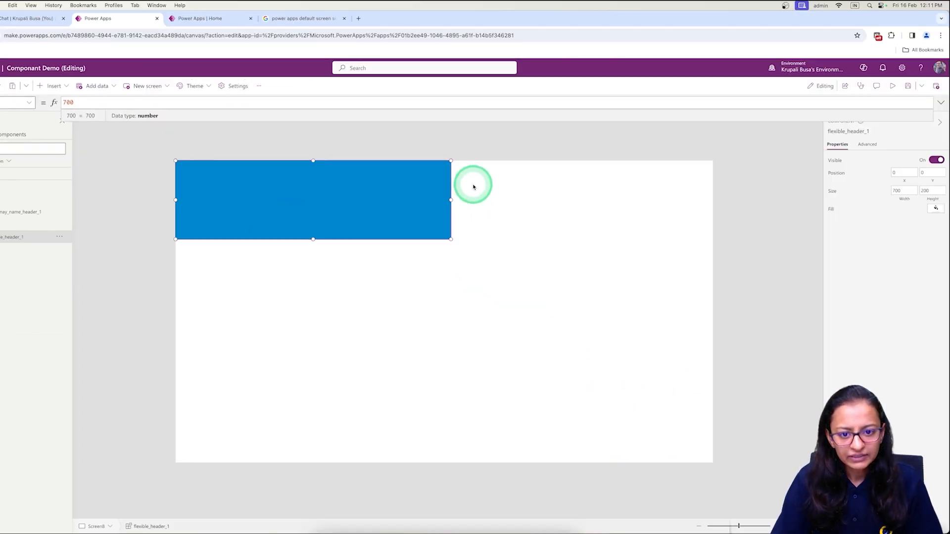
Drag the header out to 1366 wide, save, then narrow it to 1278 and save.
left_click(860, 293)
left_click_drag(451, 200, 722, 207)
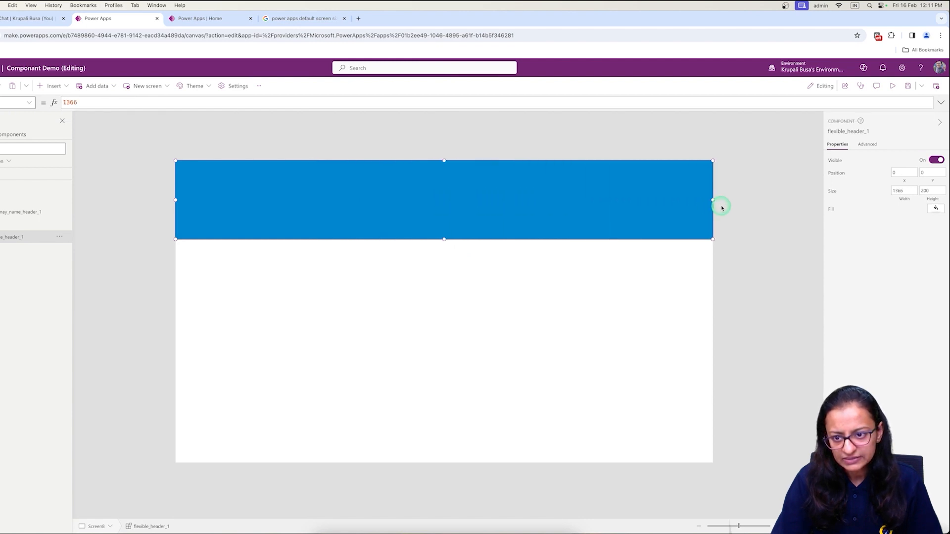
left_click(913, 85)
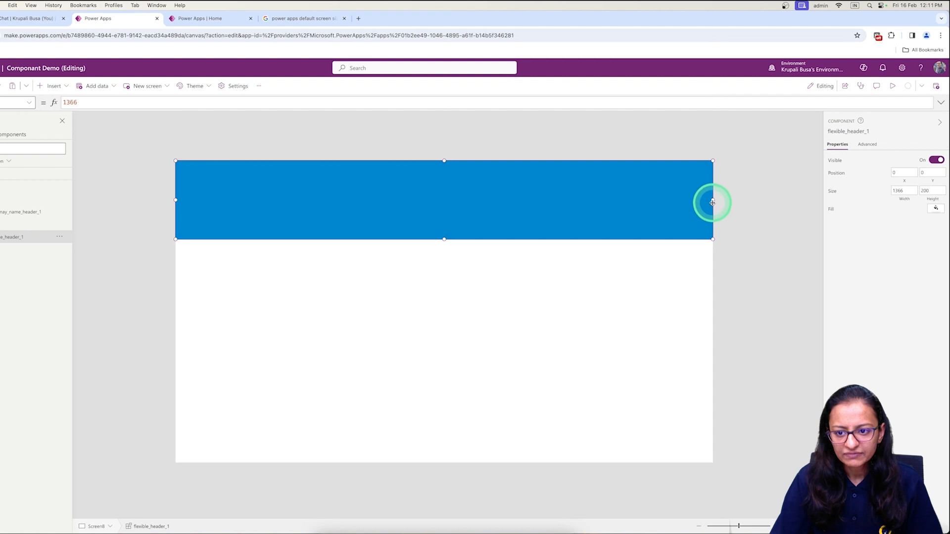
left_click_drag(713, 200, 679, 200)
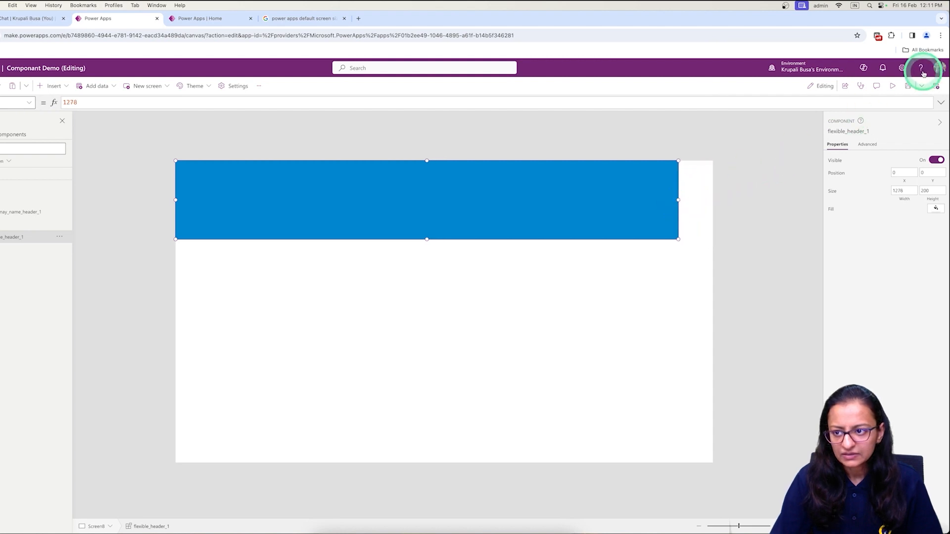
left_click(908, 87)
left_click(893, 87)
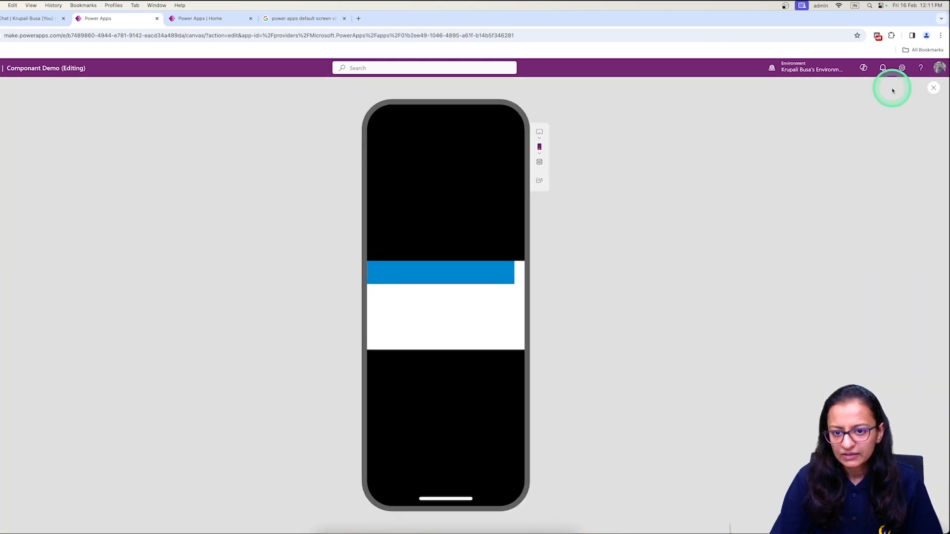
left_click(538, 137)
left_click(555, 189)
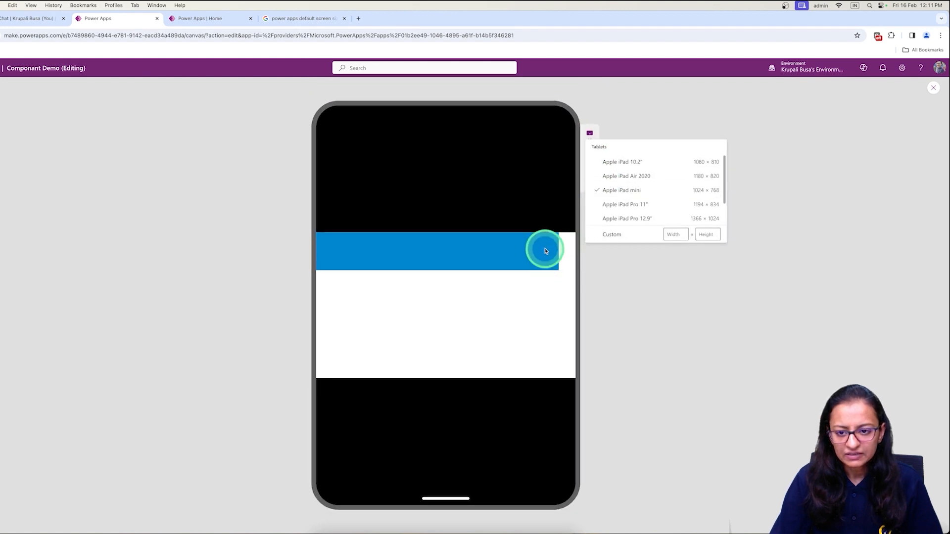
left_click(654, 135)
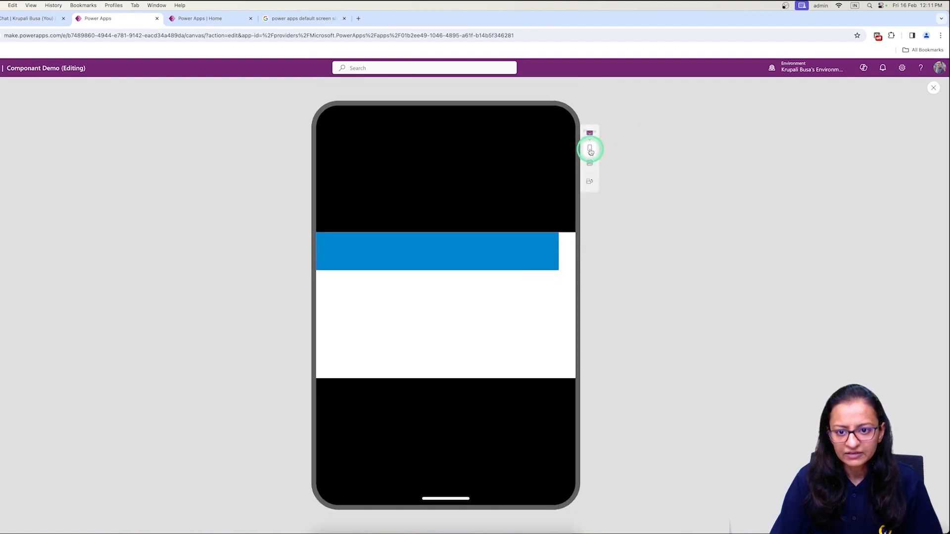
left_click(590, 150)
left_click(613, 207)
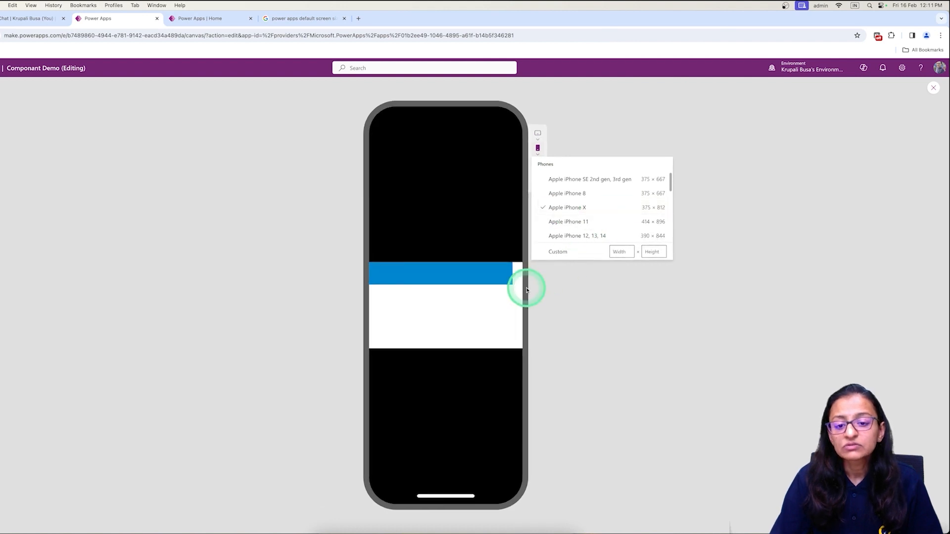
left_click(608, 133)
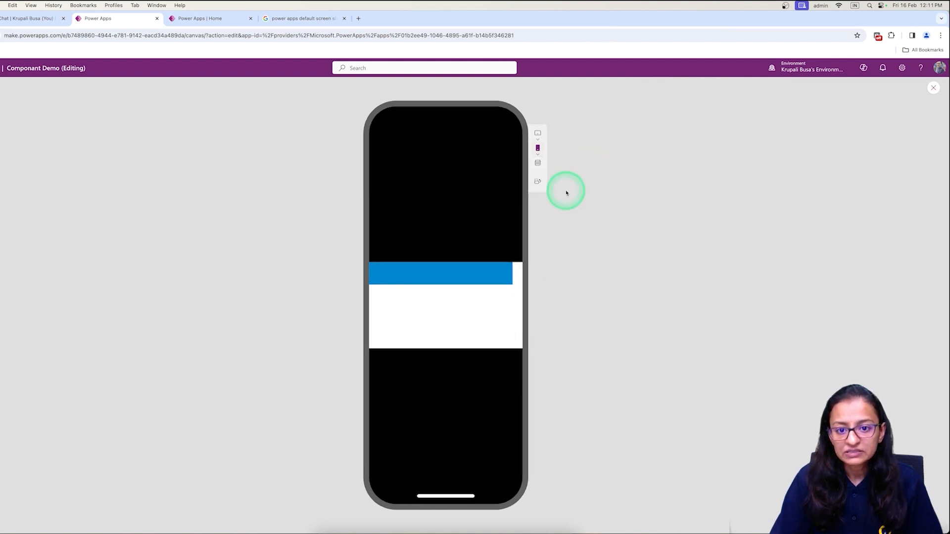
left_click(540, 183)
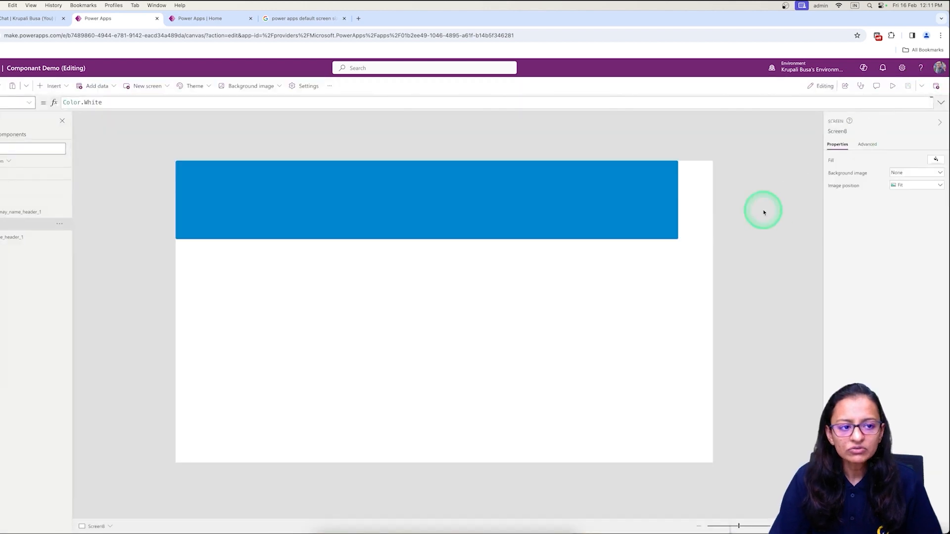
Replace flexible_header_1's 1278 width with Parent.Width and save the app.
left_click(447, 208)
double_click(83, 105)
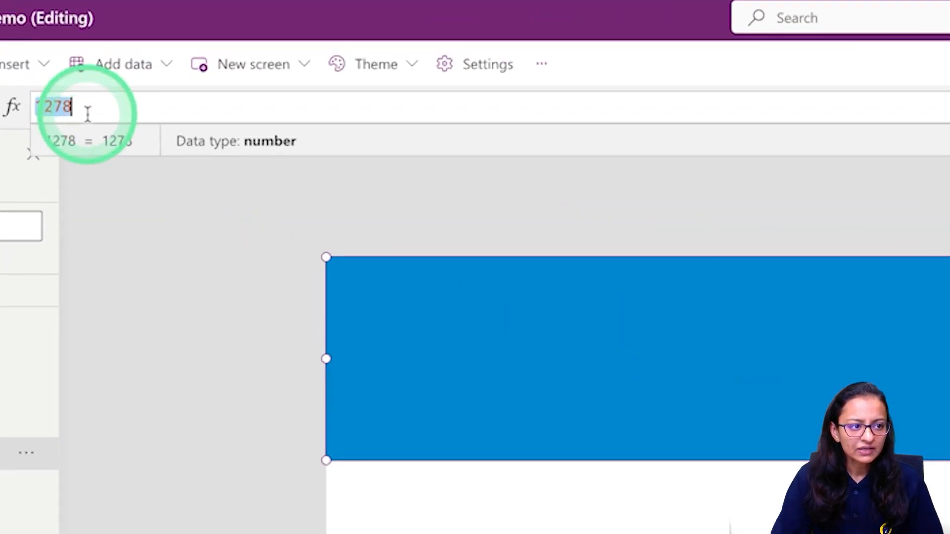
type("Pare")
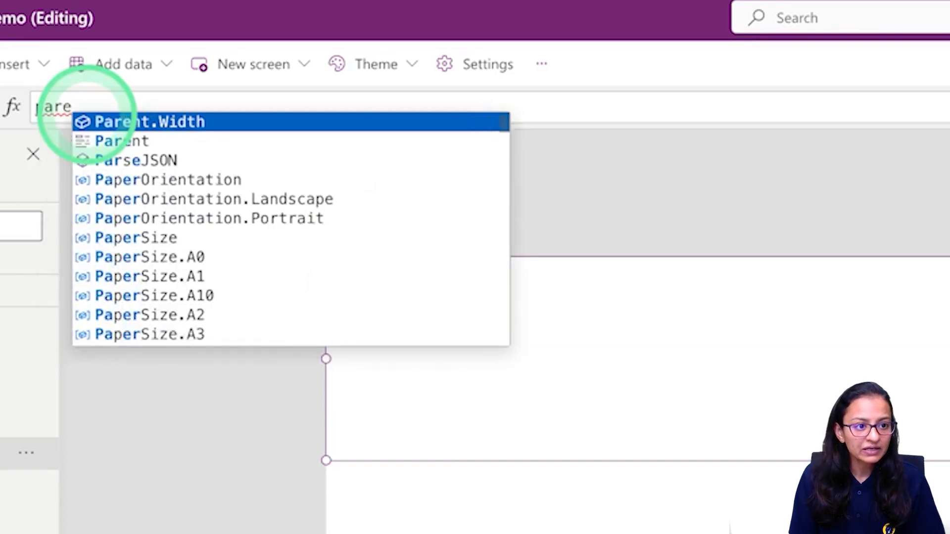
key("Tab")
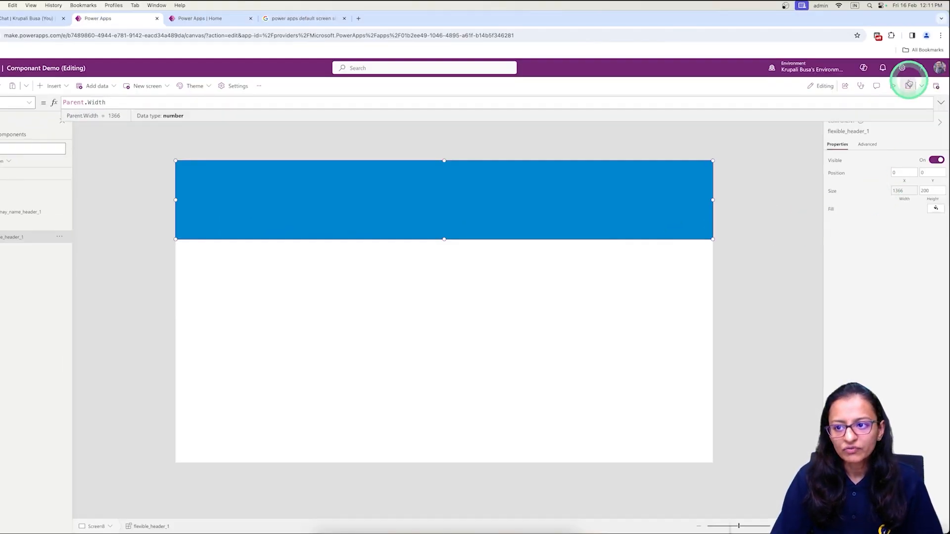
left_click(908, 88)
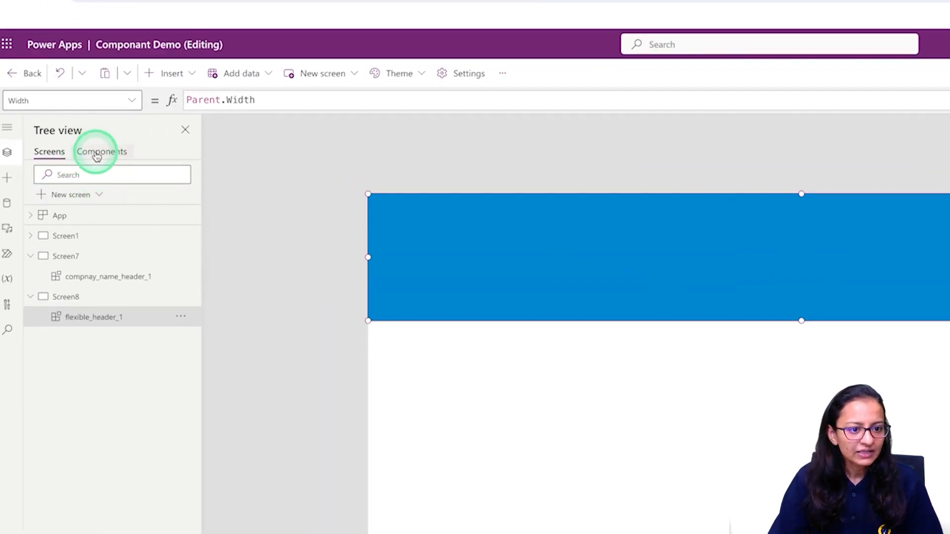
Insert a Home icon, a Text label, and a Back arrow icon into the header's Container2.
left_click(6, 136)
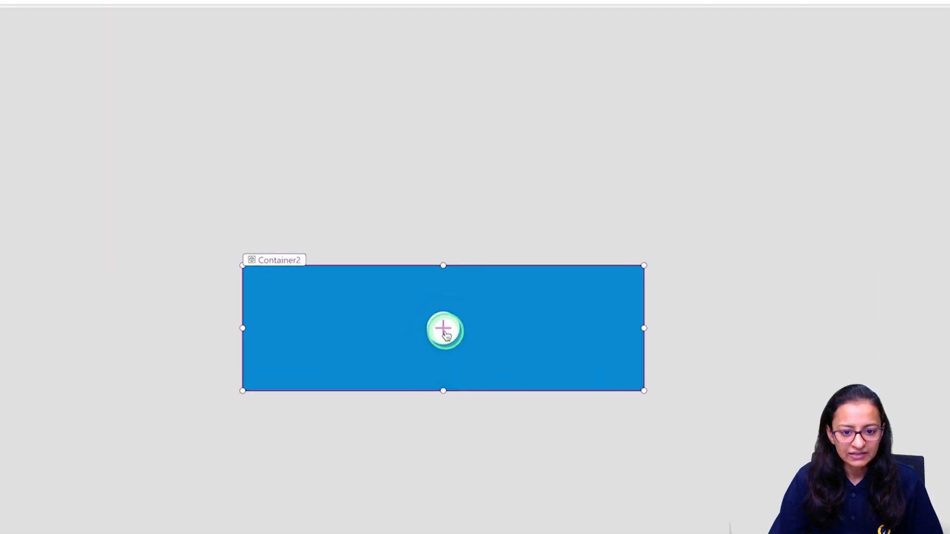
left_click(444, 312)
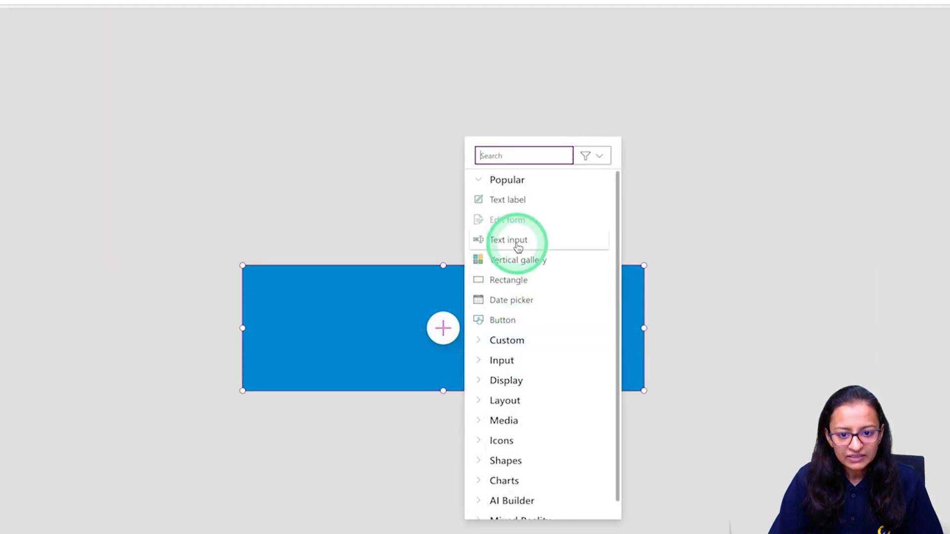
type("hom")
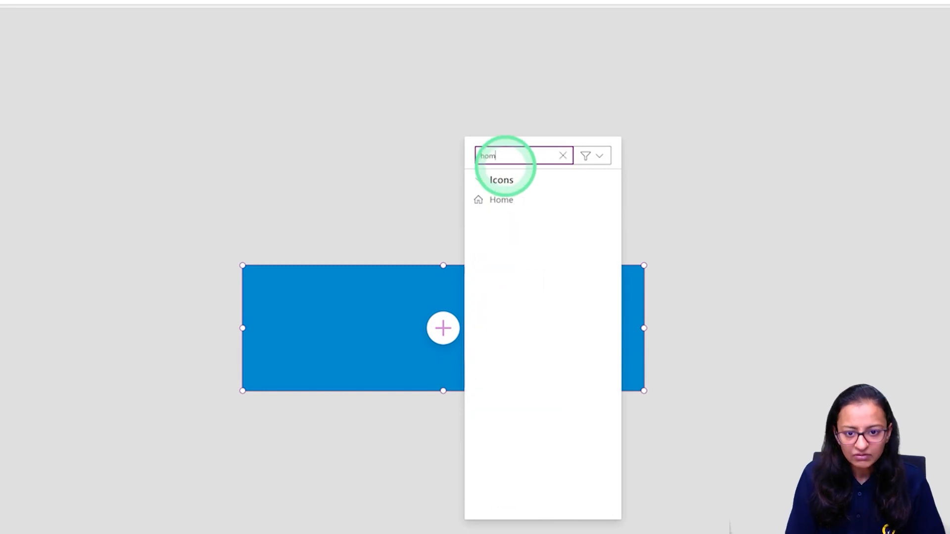
left_click(502, 199)
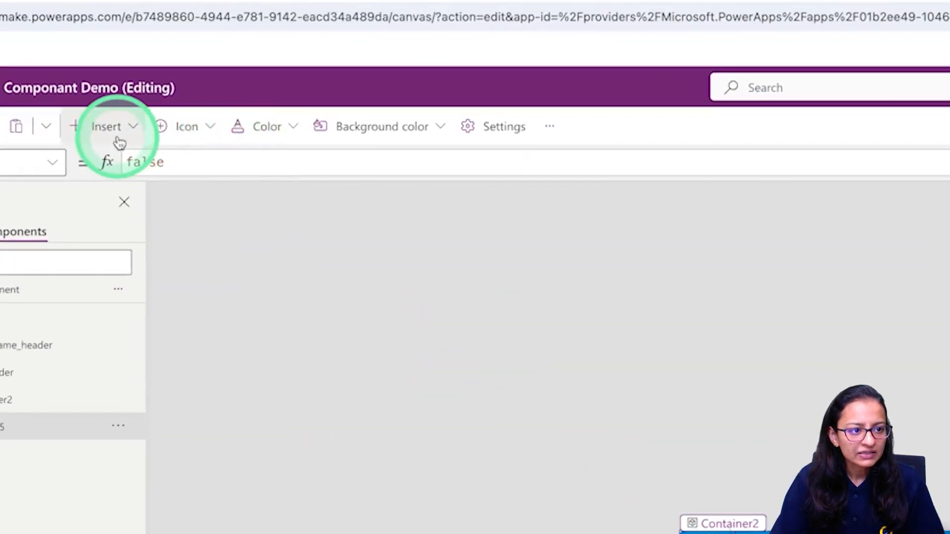
left_click(59, 91)
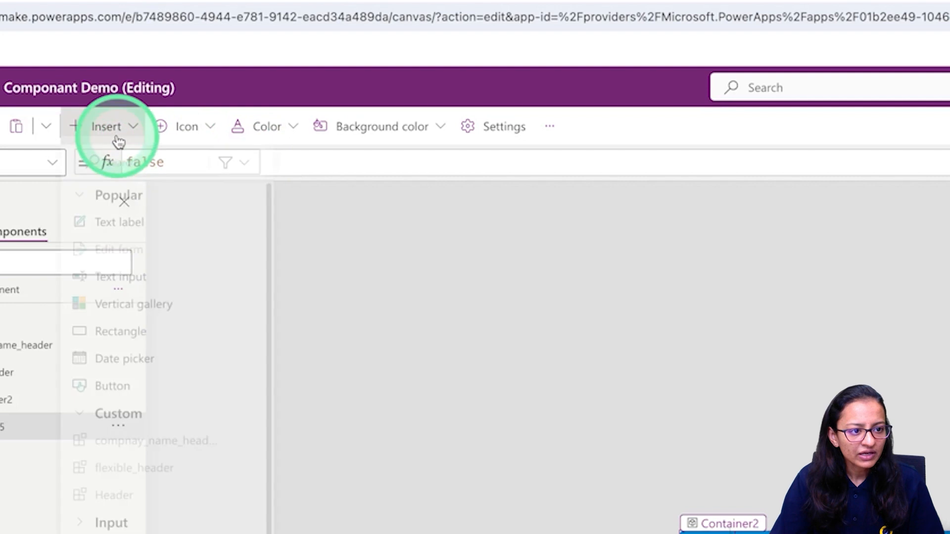
left_click(106, 229)
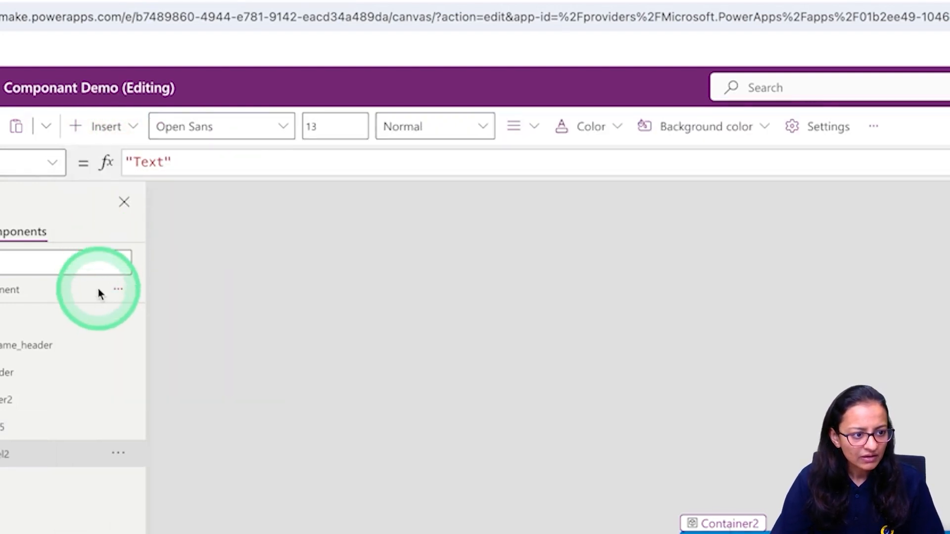
left_click(105, 124)
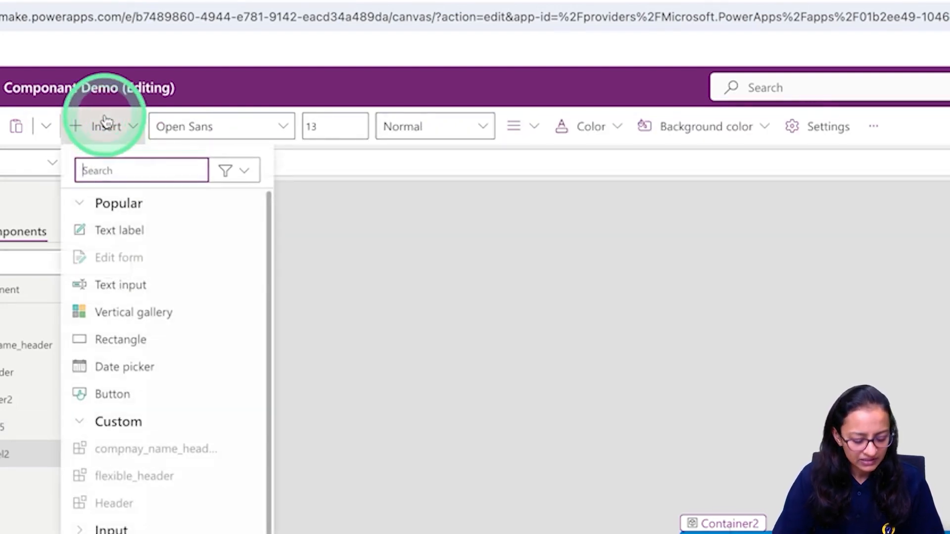
type("back")
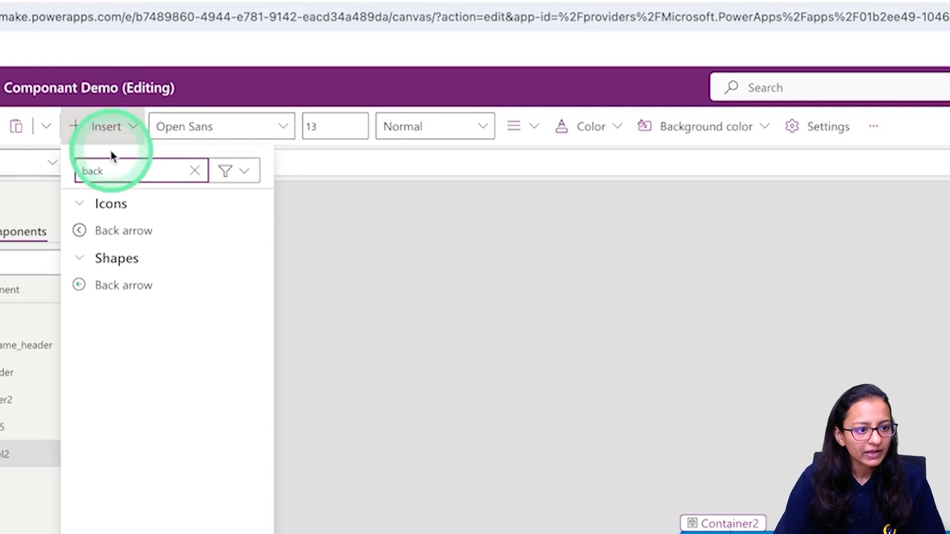
left_click(119, 233)
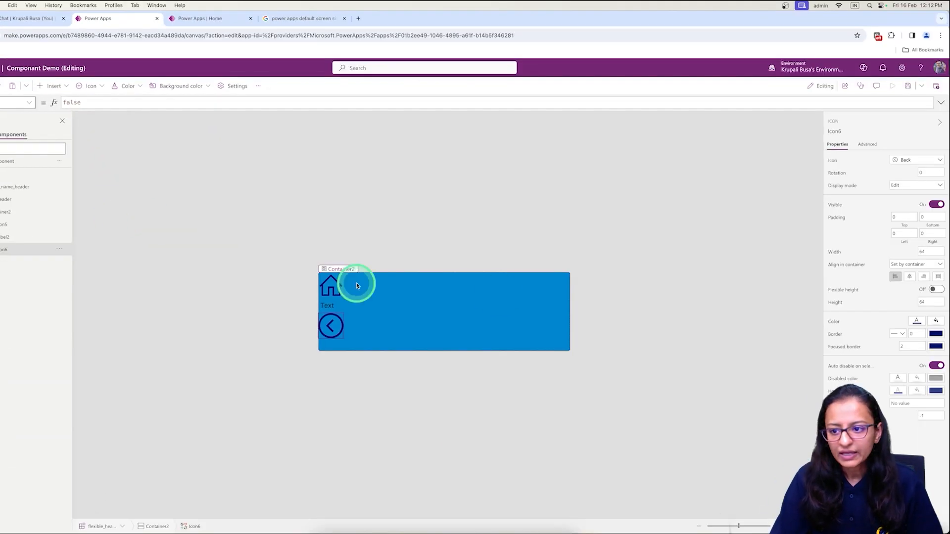
Set Container2 to horizontal direction with items spread to the edges and vertically centred.
left_click(541, 304)
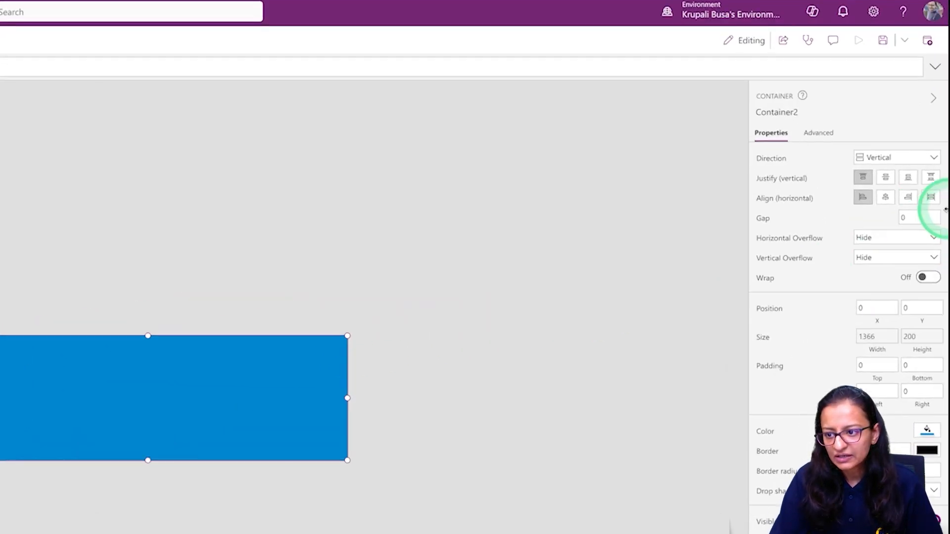
left_click(940, 186)
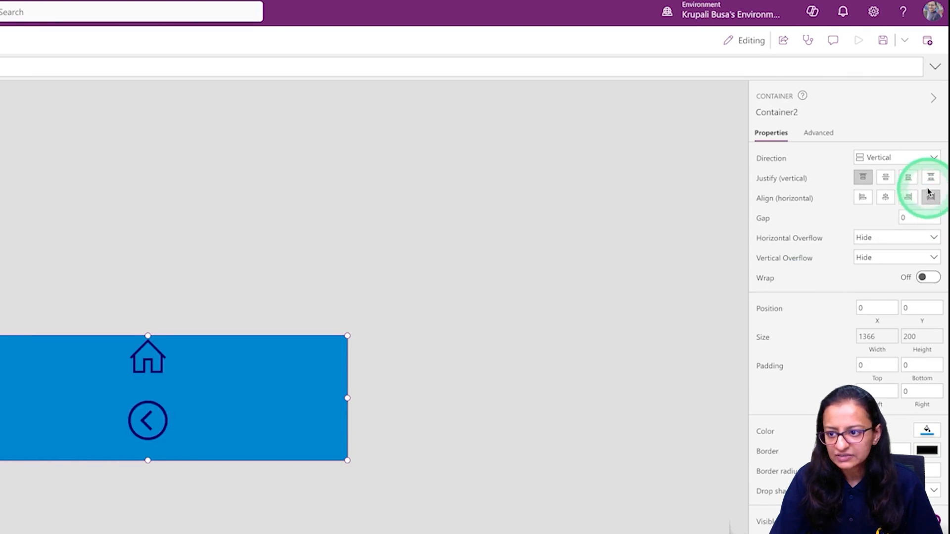
left_click(908, 177)
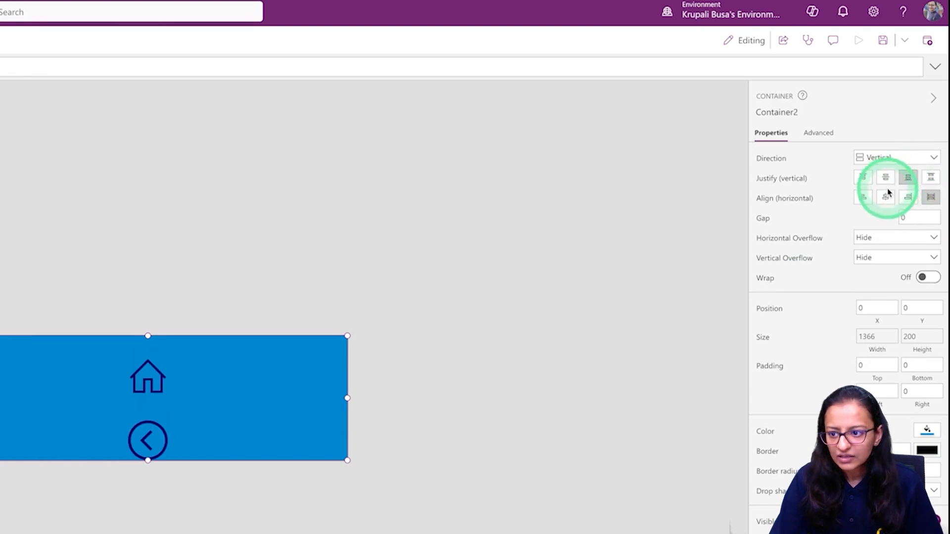
left_click(885, 196)
left_click(884, 178)
left_click(878, 157)
left_click(878, 174)
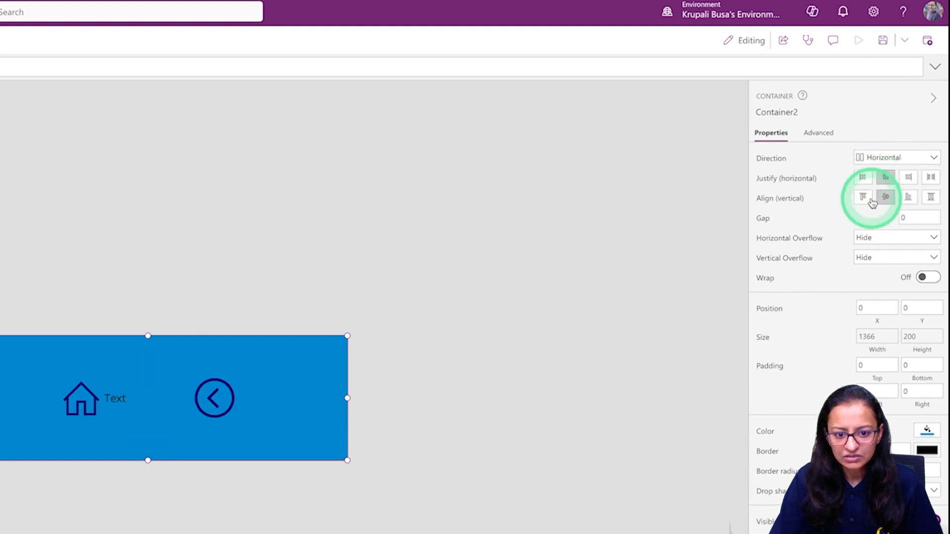
left_click(929, 184)
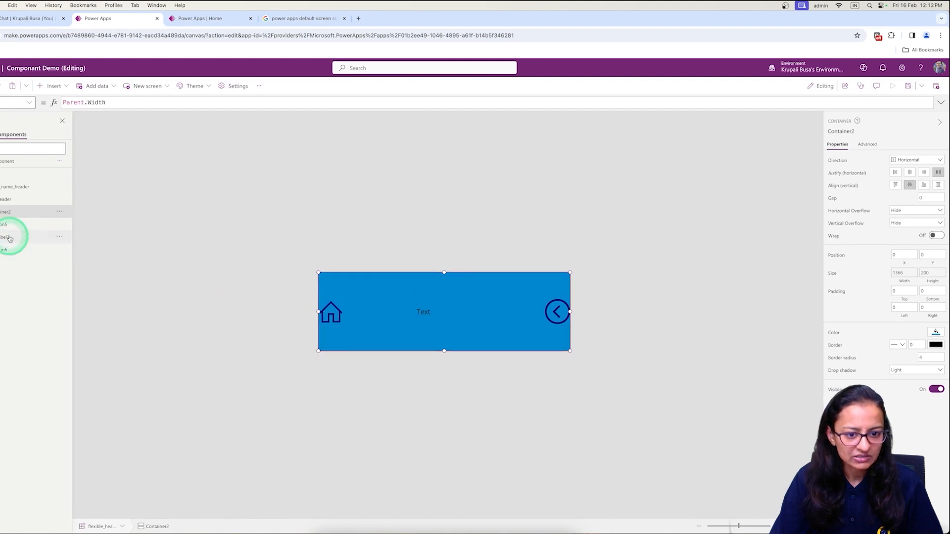
Centre Label2's text alignment and adjust its width to 300.
left_click(428, 313)
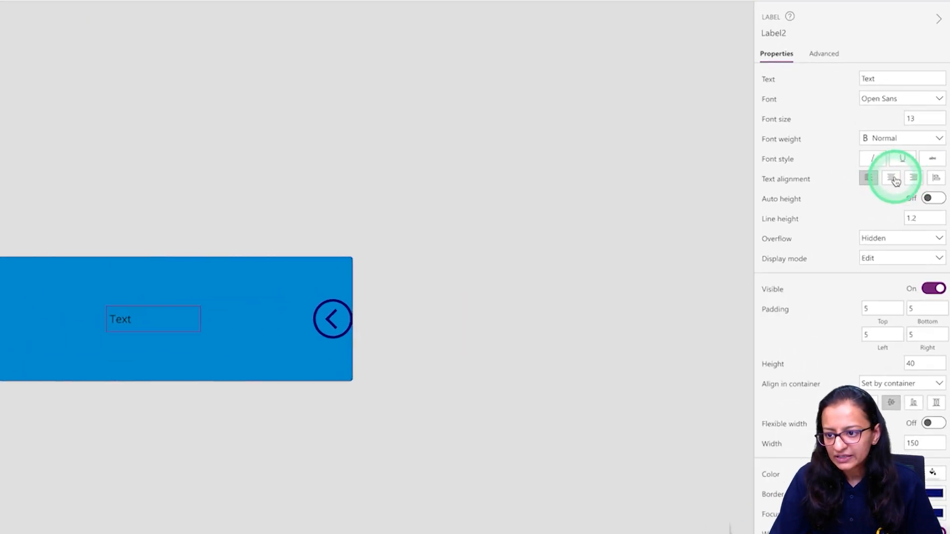
left_click(909, 224)
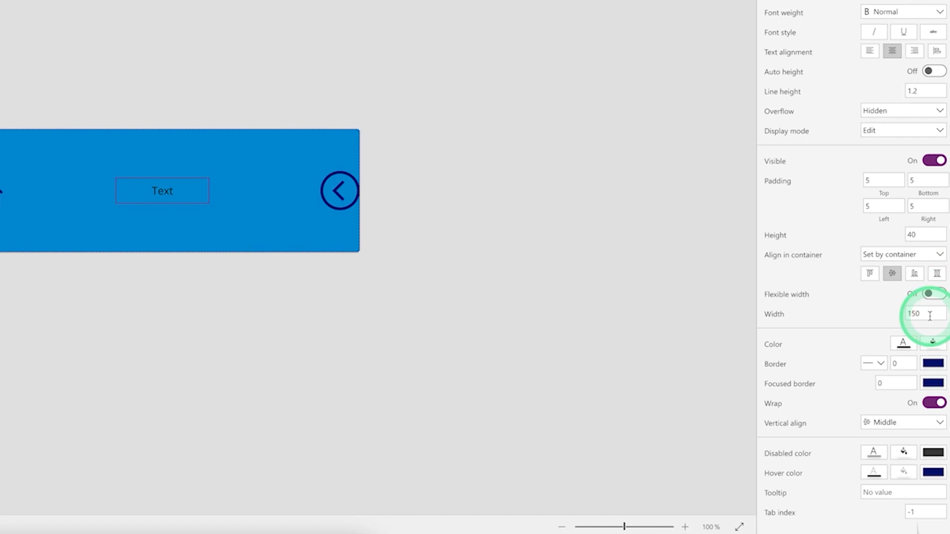
left_click(927, 423)
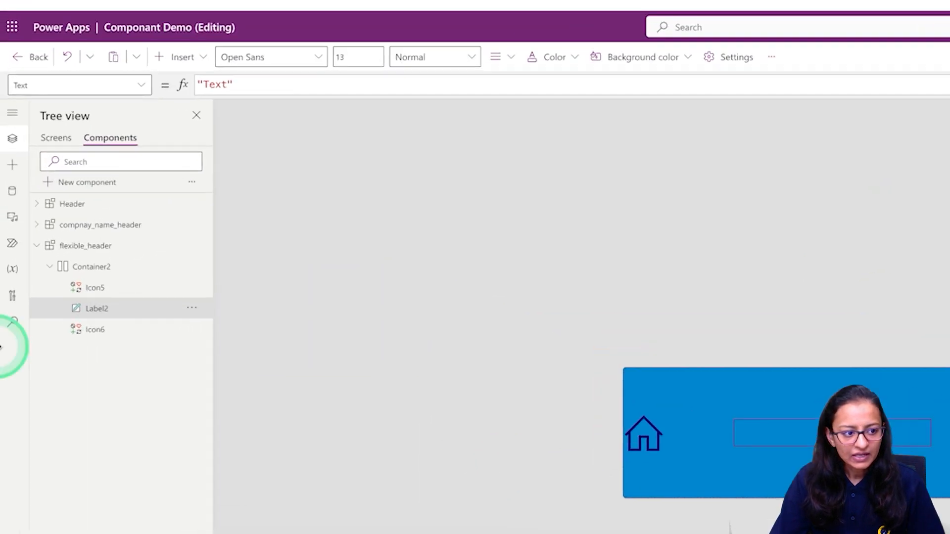
Inspect the Header component's company-name text, Top container and home icon for comparison.
left_click(95, 211)
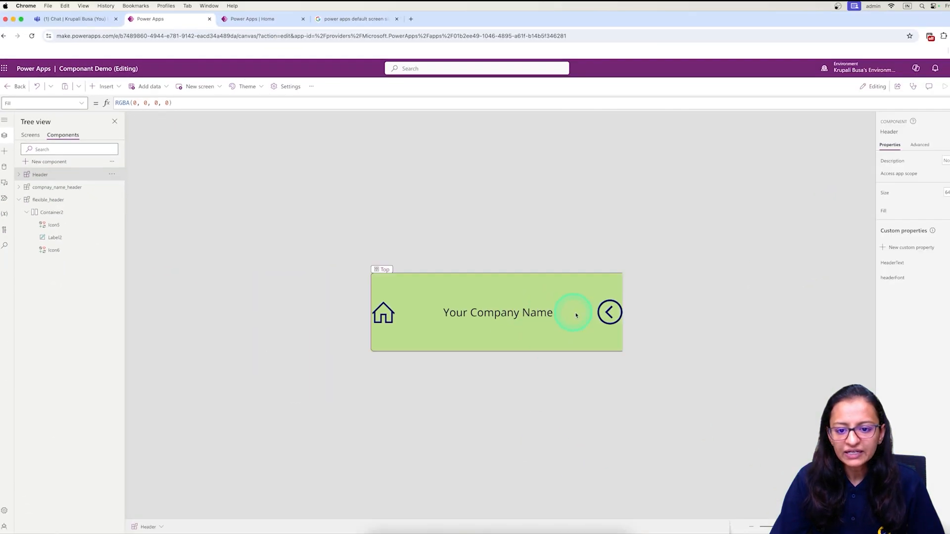
left_click(564, 316)
left_click(590, 324)
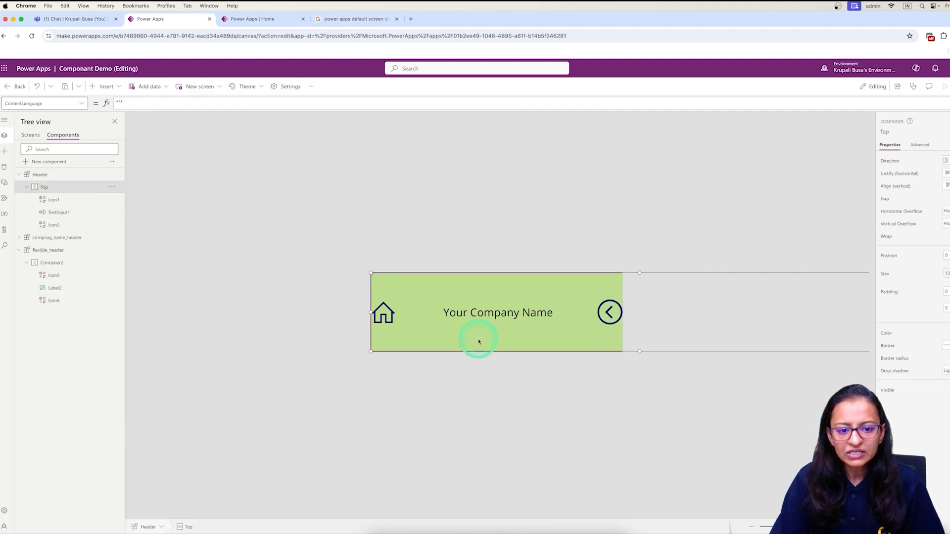
left_click(384, 320)
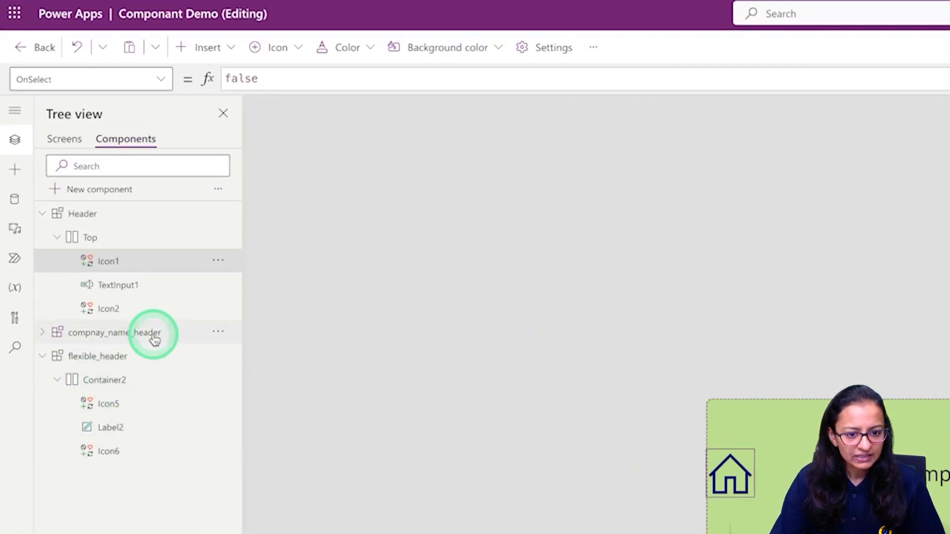
Set compnay_name_header's width to 100, move its home icon, then view Screen8's header.
left_click(79, 237)
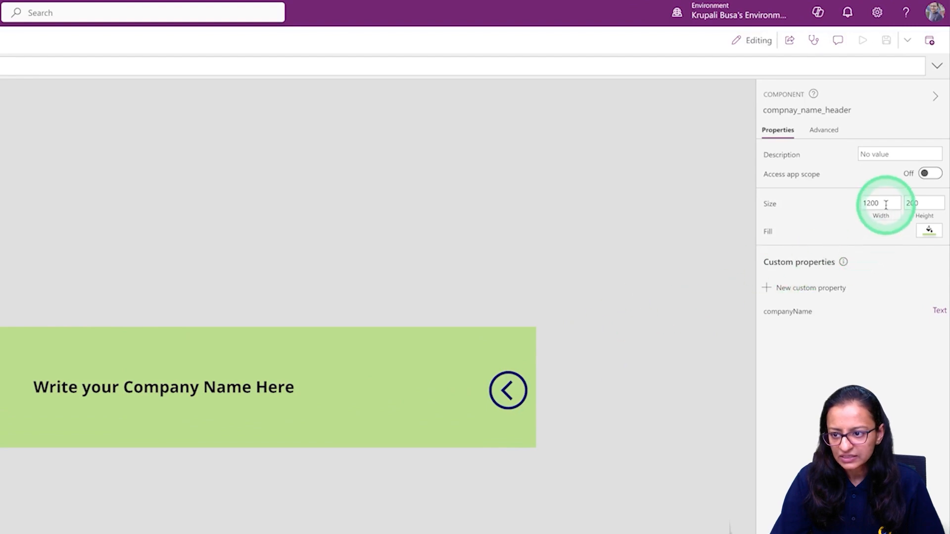
type("10")
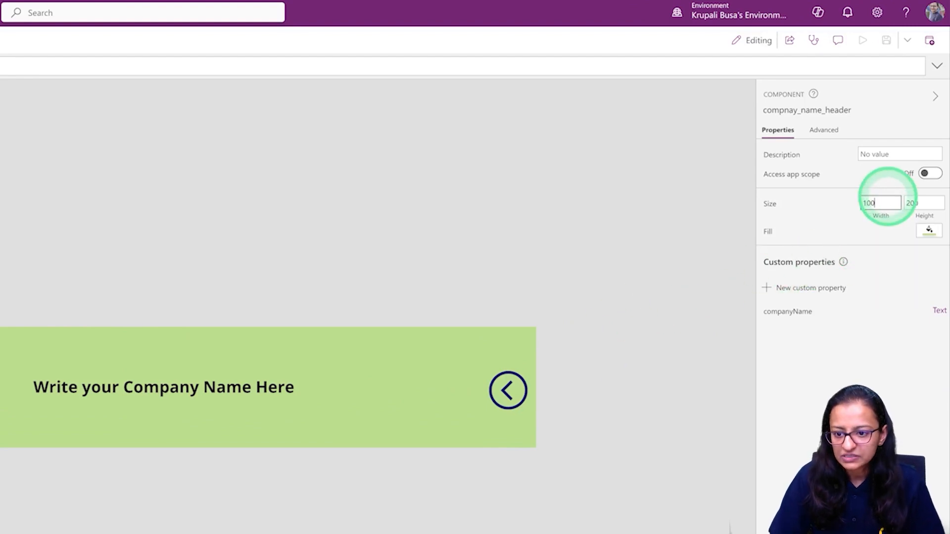
type("0")
key("Return")
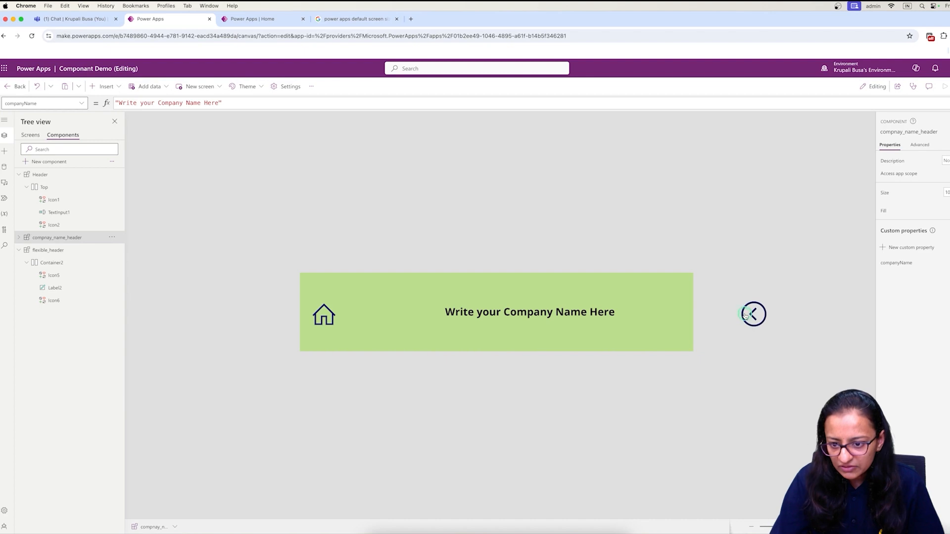
left_click_drag(329, 320, 358, 310)
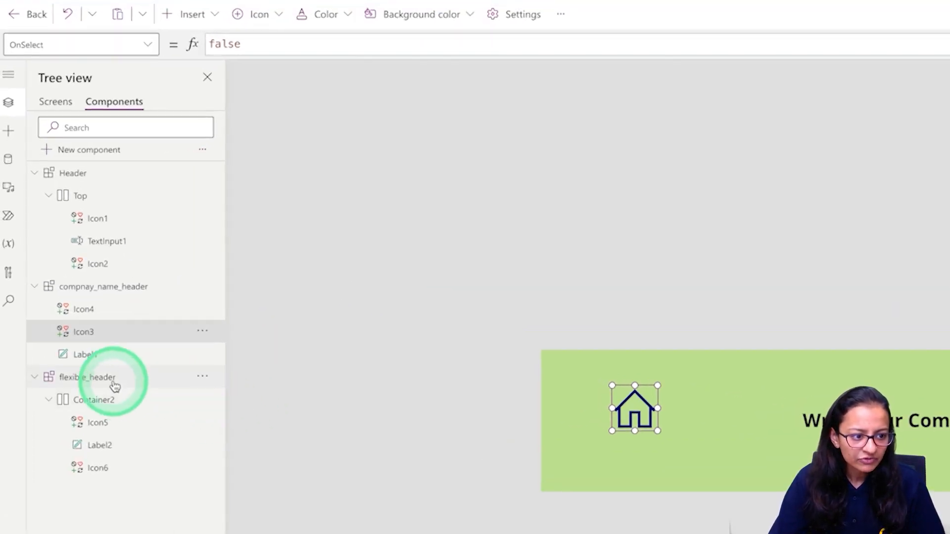
left_click(115, 386)
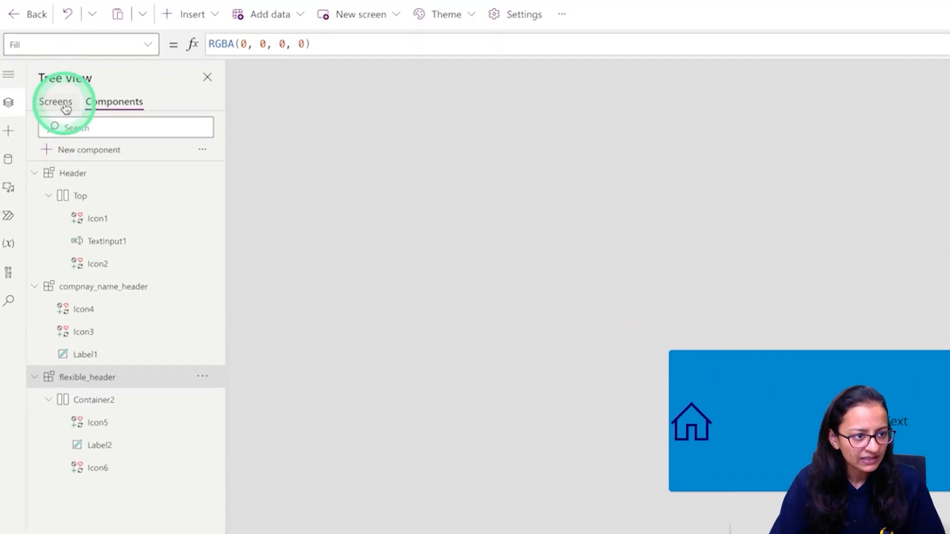
left_click(65, 107)
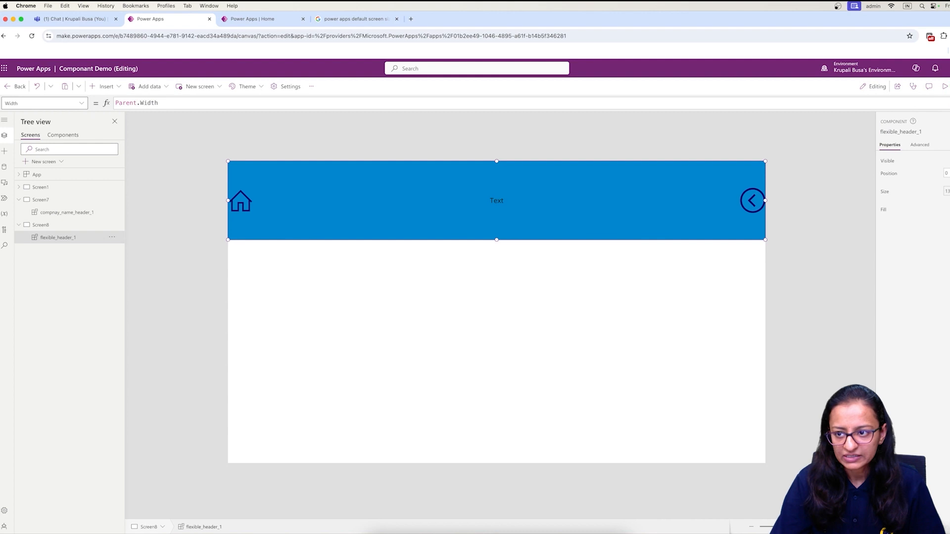
left_click(942, 89)
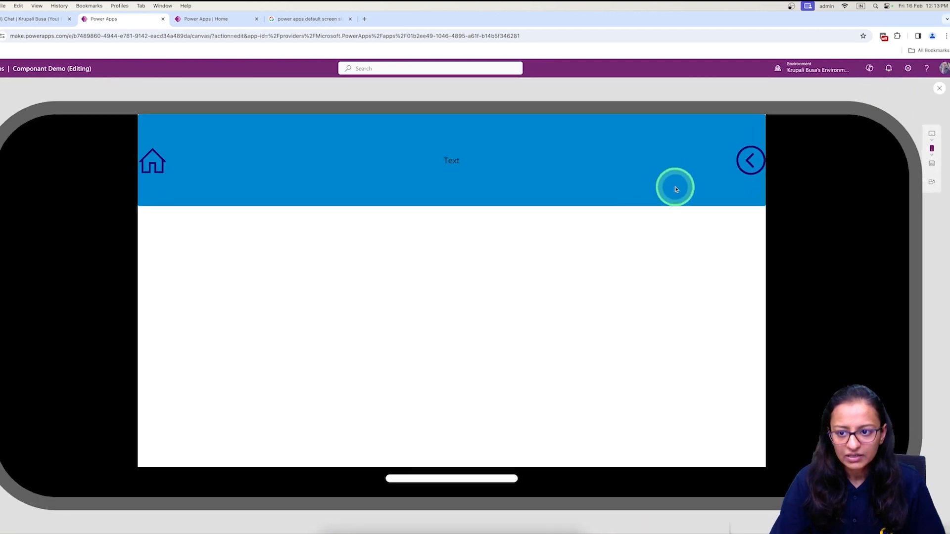
left_click(931, 135)
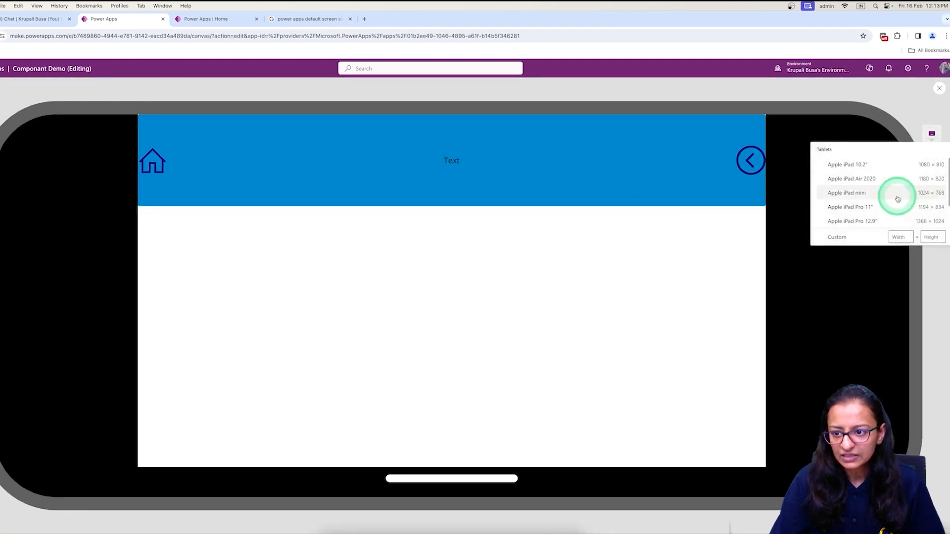
left_click(864, 205)
left_click(778, 148)
left_click(791, 220)
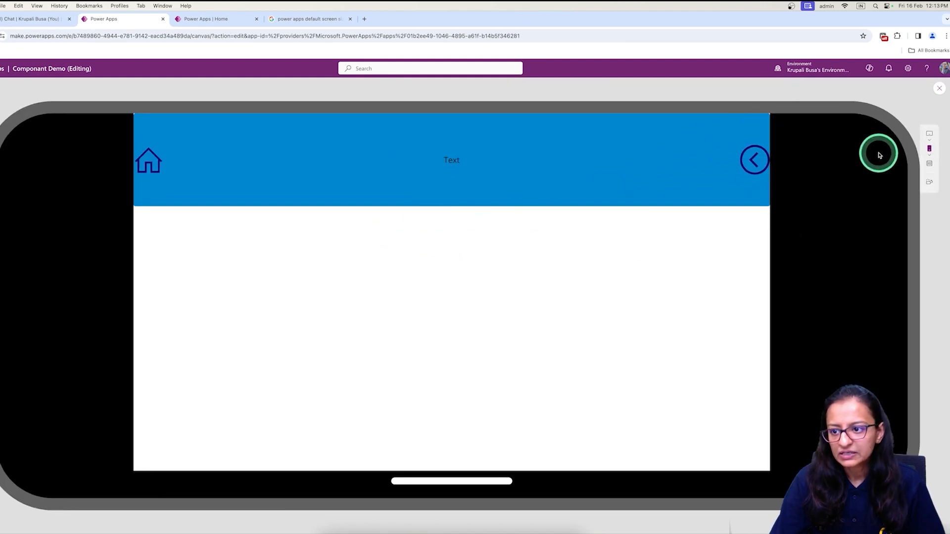
left_click(934, 163)
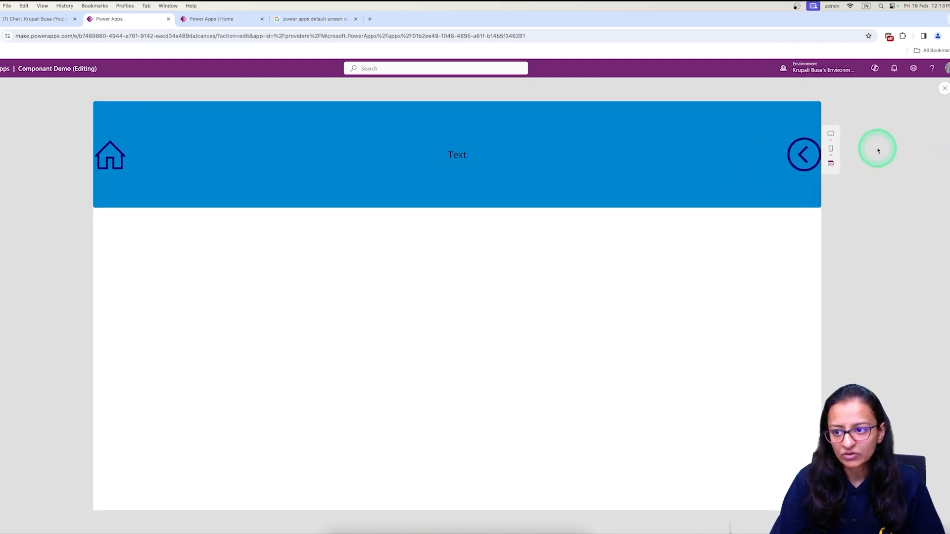
left_click(943, 90)
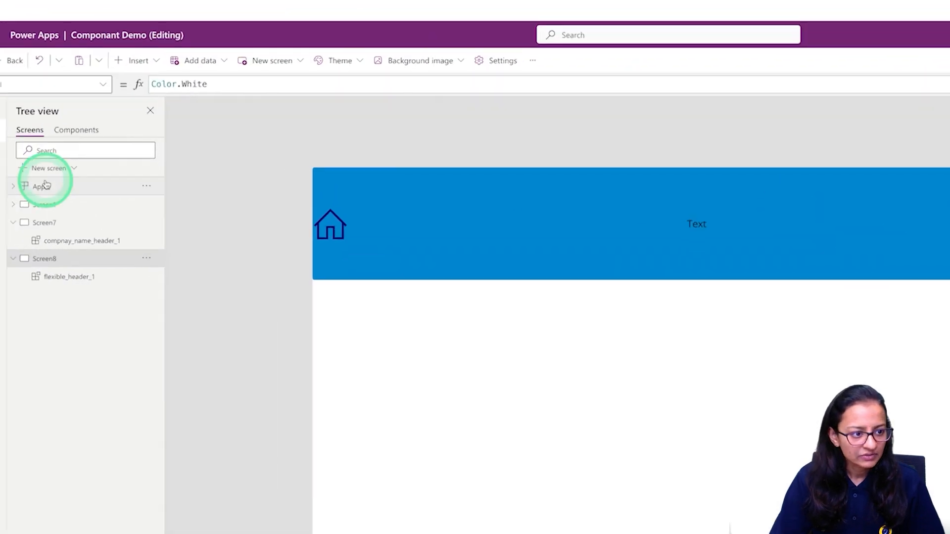
Compare the Screen1 and Screen7 headers, then preview Screen7 on a phone in portrait and landscape.
left_click(45, 215)
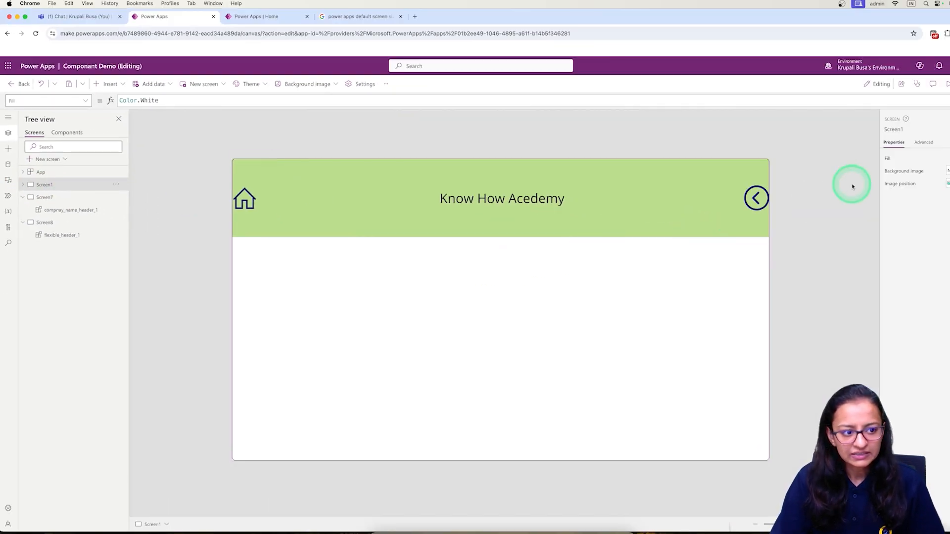
left_click(49, 202)
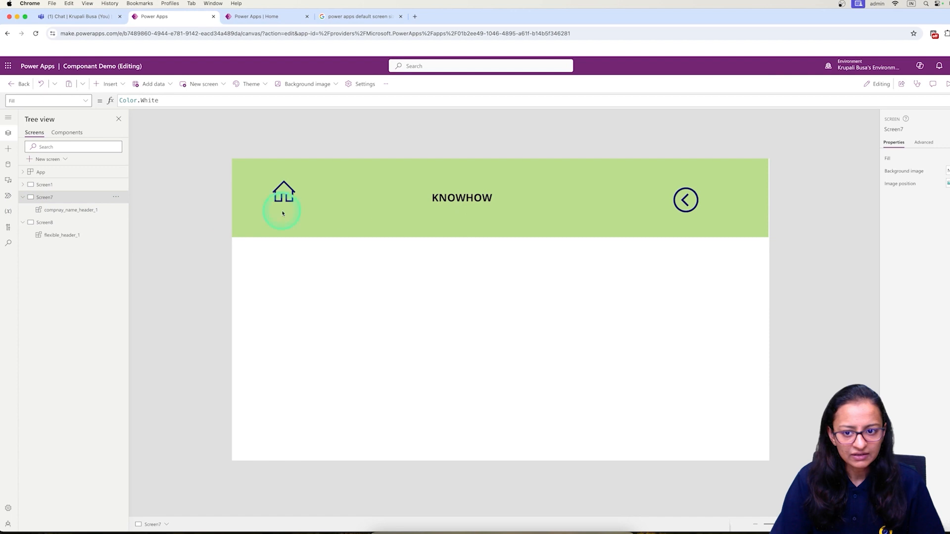
left_click(946, 83)
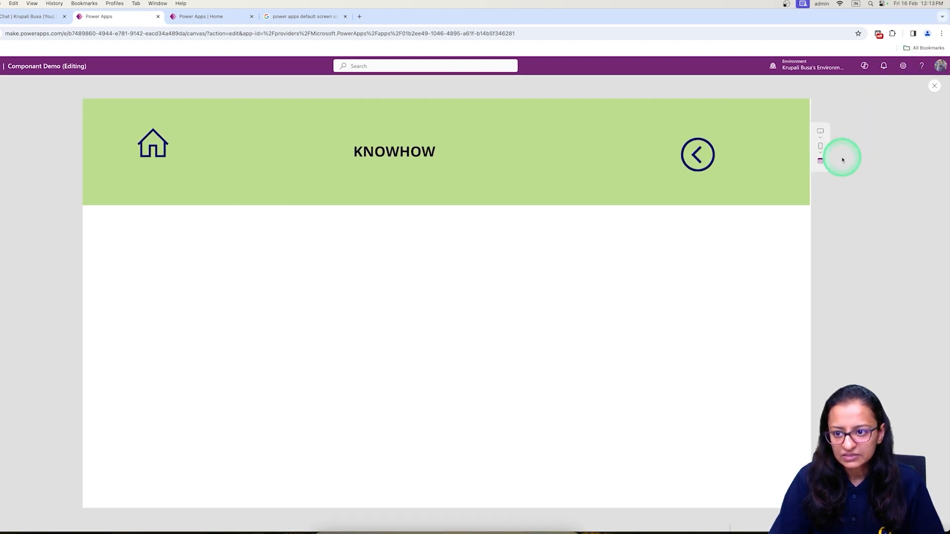
left_click(821, 147)
left_click(827, 213)
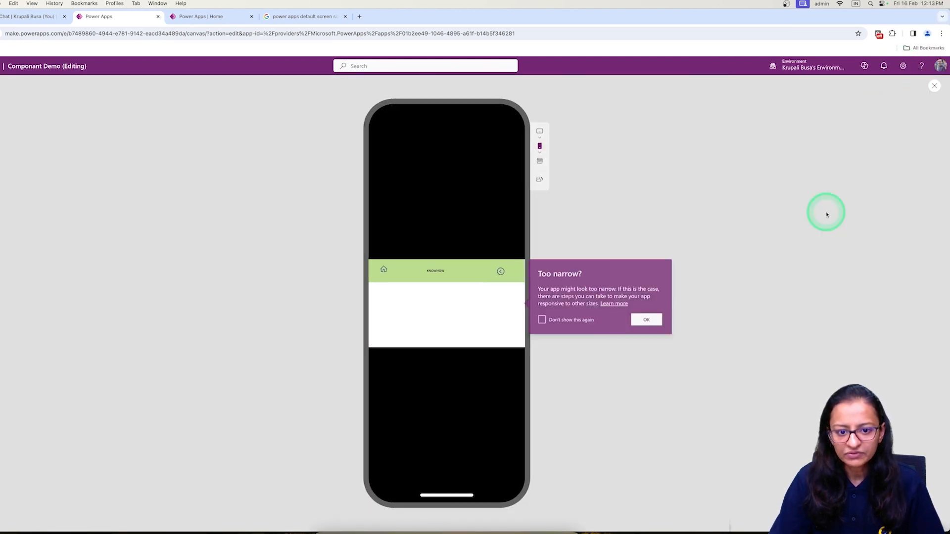
left_click(539, 179)
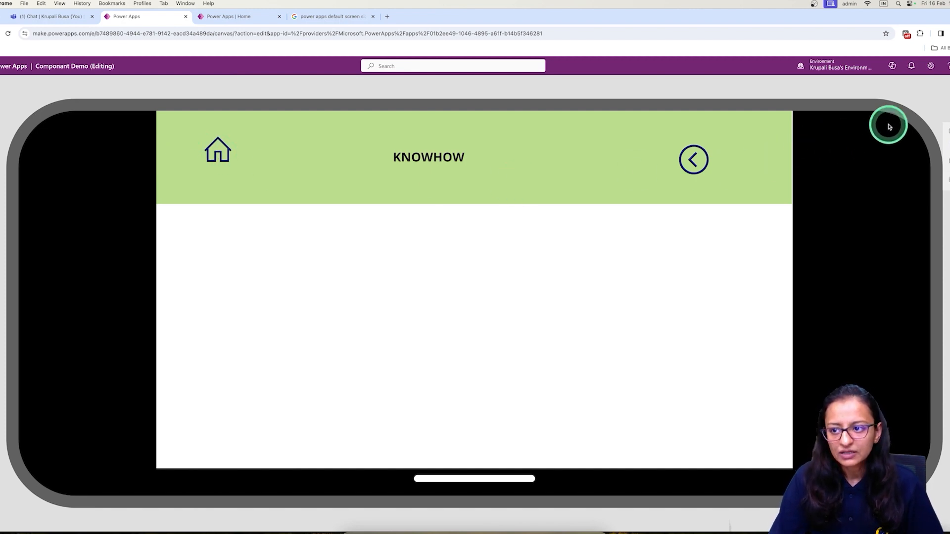
Leave the preview and return to the Components list in Tree view.
left_click(946, 85)
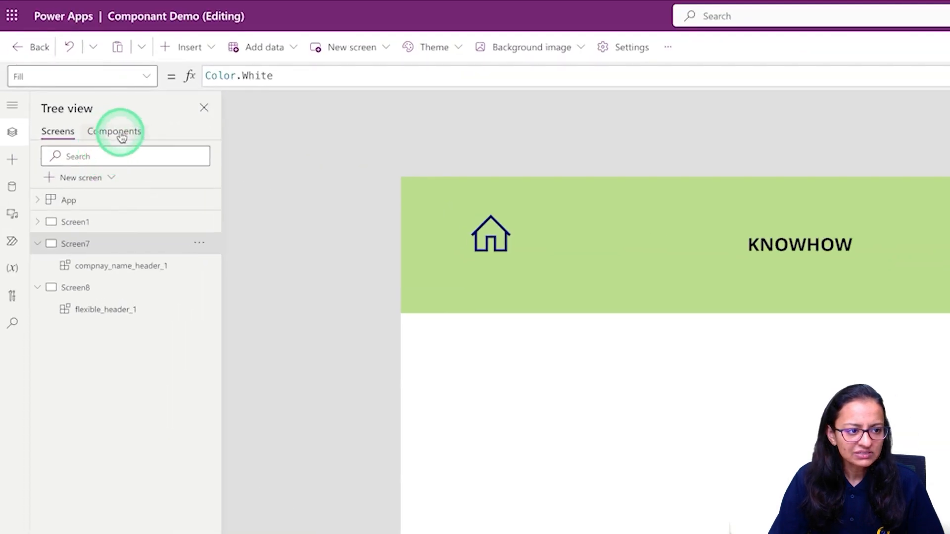
left_click(119, 133)
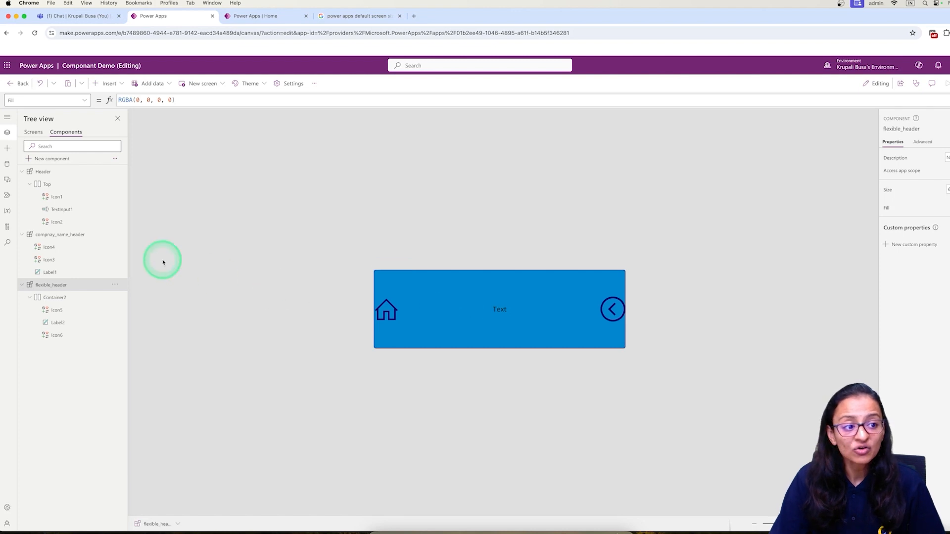
left_click(33, 133)
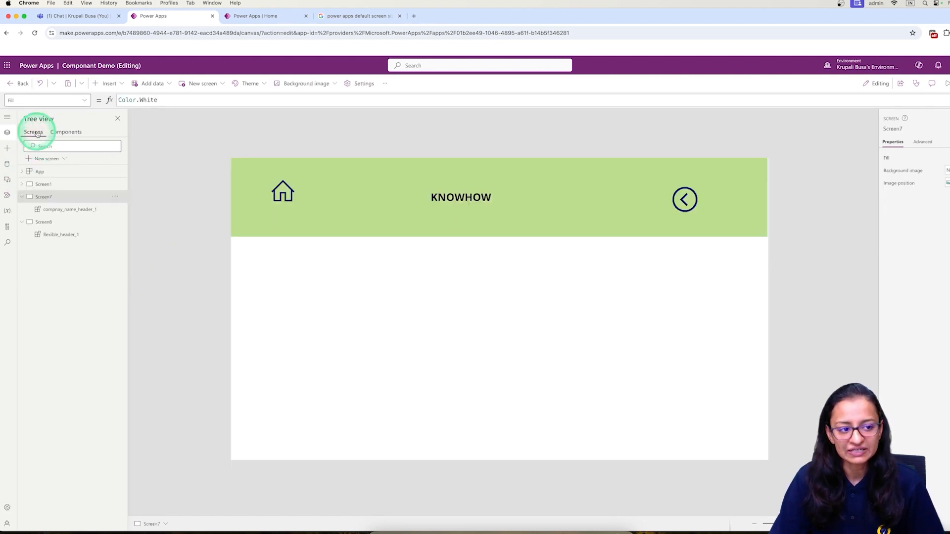
left_click(65, 132)
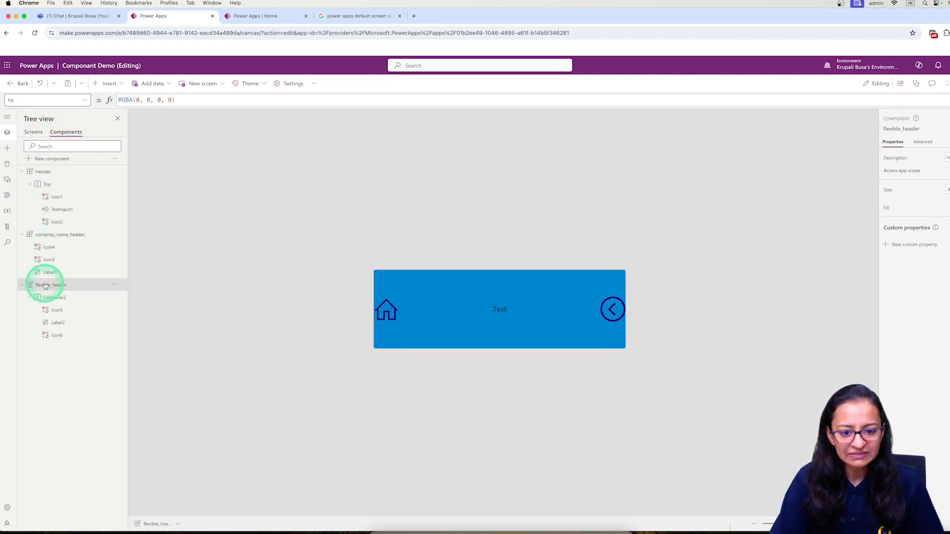